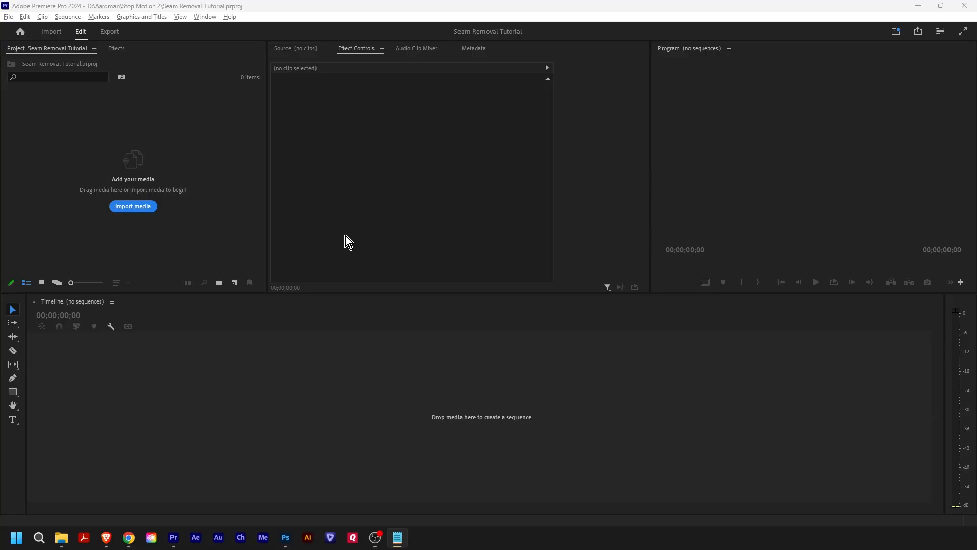
- Import the stills starting at SM2_009_02_X1_0001.jpg from the Seam Removal Img Seq folder as an image sequence
{"action": "left_click", "coordinate": [143, 209]}
{"action": "left_click", "coordinate": [179, 124]}
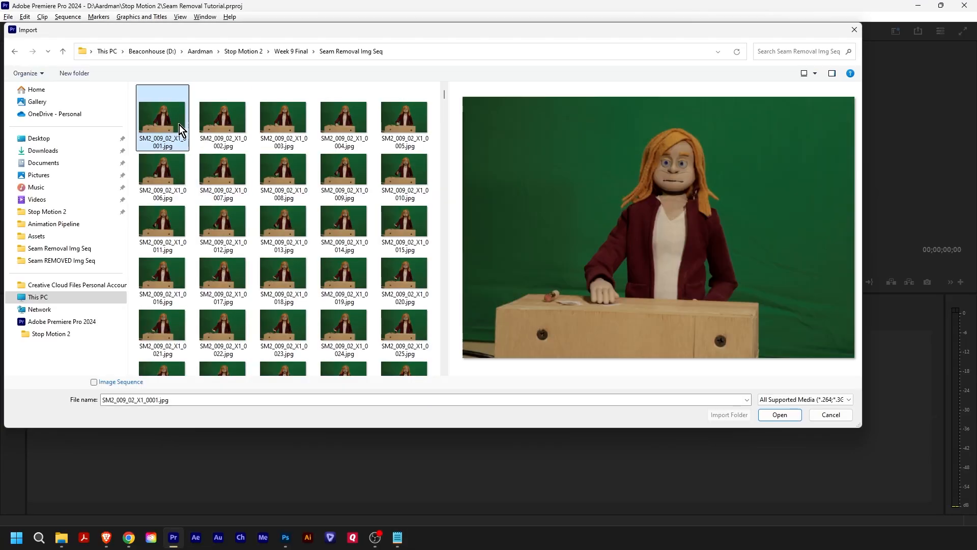
{"action": "left_click", "coordinate": [94, 381]}
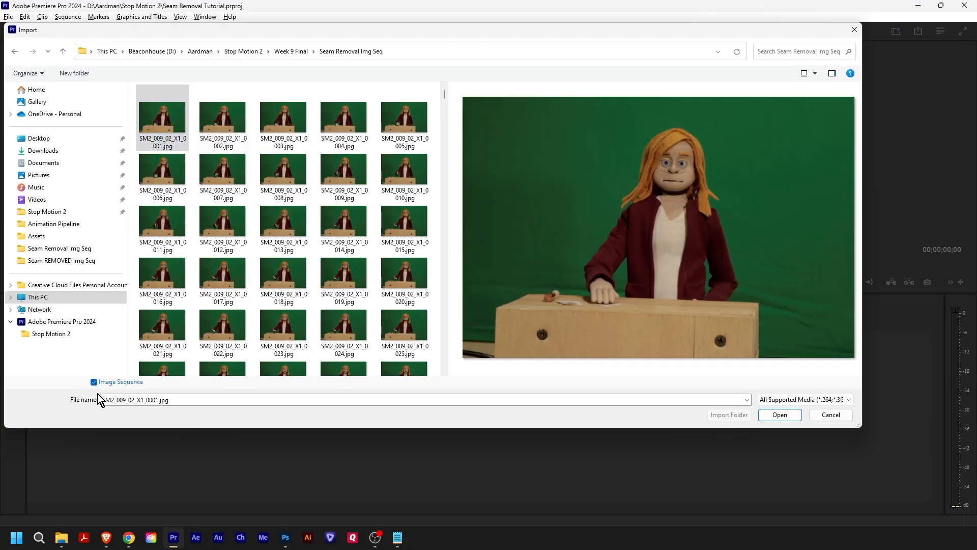
{"action": "left_click", "coordinate": [784, 415]}
- Interpret the imported image sequence footage at a frame rate of 24 fps
{"action": "right_click", "coordinate": [75, 107]}
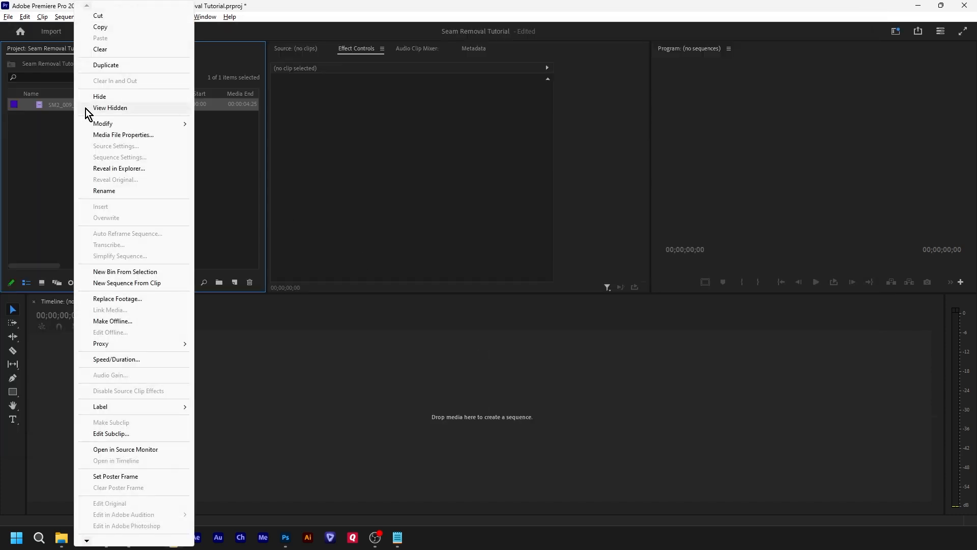
{"action": "mouse_move", "coordinate": [104, 125]}
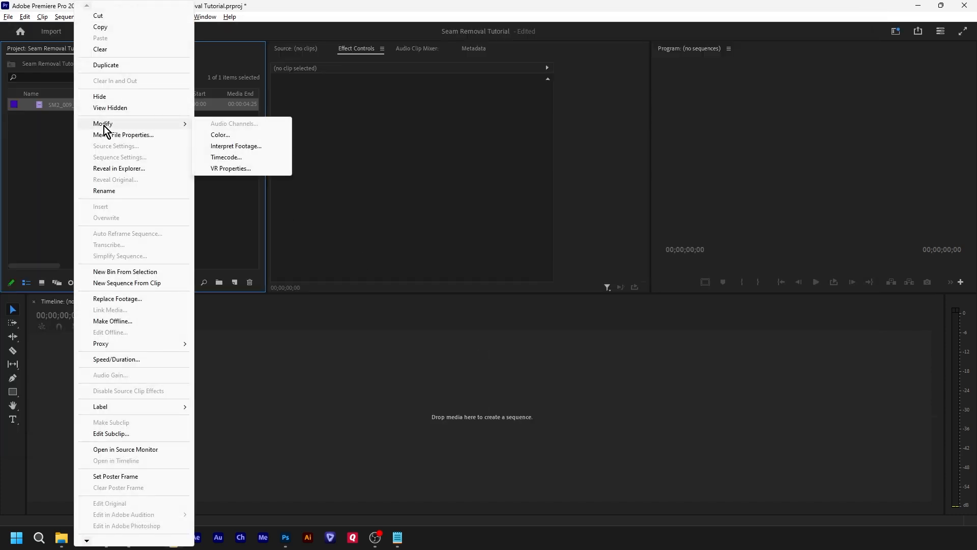
{"action": "left_click", "coordinate": [267, 149]}
{"action": "left_click", "coordinate": [350, 167]}
{"action": "type", "text": "24"}
{"action": "left_click", "coordinate": [532, 448]}
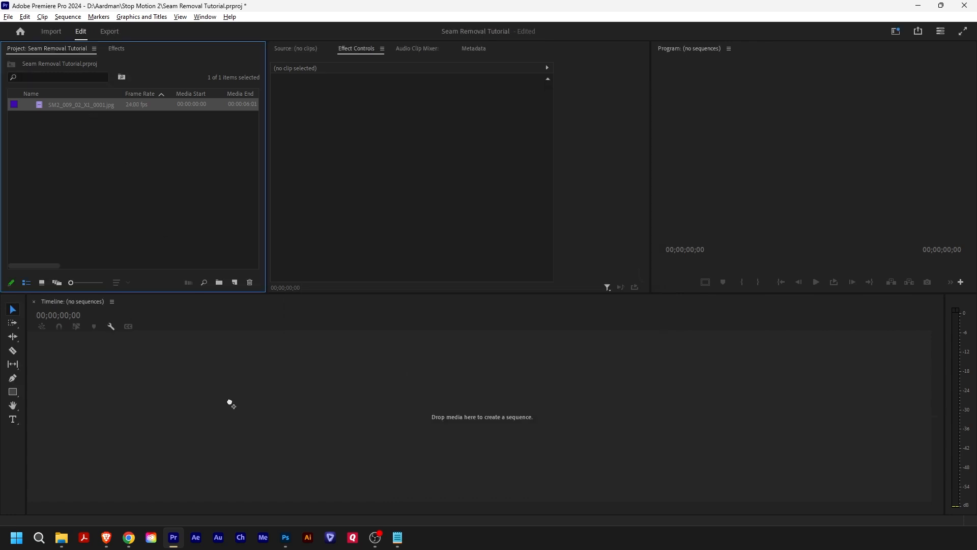
- Create a timeline sequence from the imported image sequence and play back its first seconds
{"action": "left_click_drag", "start_coordinate": [227, 390], "coordinate": [227, 389]}
{"action": "key", "text": "space"}
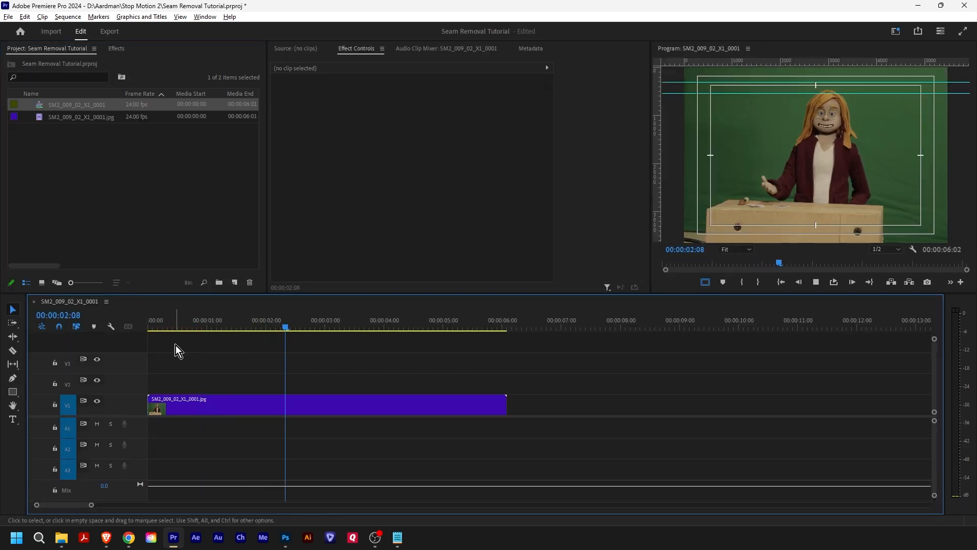
{"action": "key", "text": "space"}
- Replace the clip at the start of the timeline with ANIMATED MOVIE FILE.mp4 imported from the Exports folder
{"action": "left_click", "coordinate": [230, 399]}
{"action": "key", "text": "Delete"}
{"action": "left_click", "coordinate": [78, 162]}
{"action": "right_click", "coordinate": [79, 157]}
{"action": "left_click", "coordinate": [110, 234]}
{"action": "left_click", "coordinate": [199, 103]}
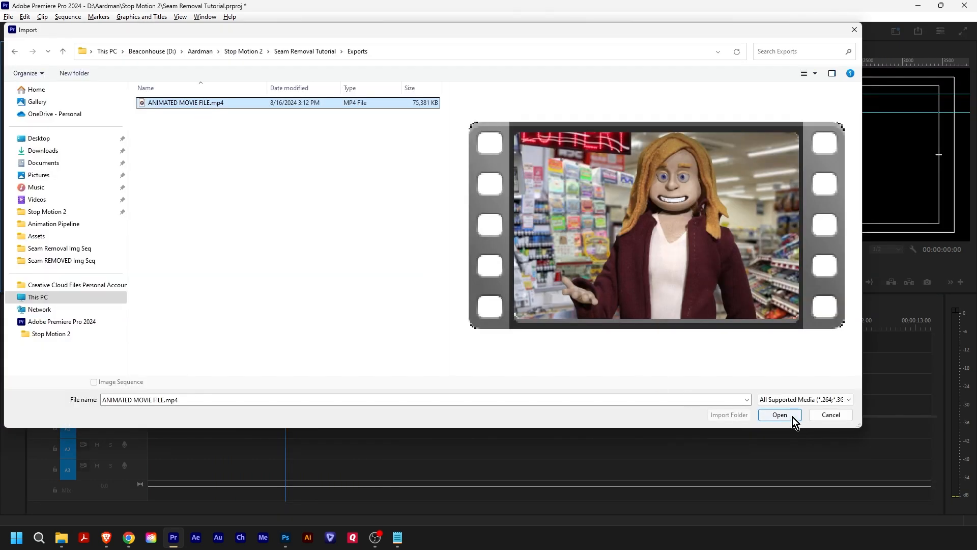
{"action": "left_click", "coordinate": [779, 415]}
{"action": "left_click_drag", "start_coordinate": [61, 105], "coordinate": [144, 421]}
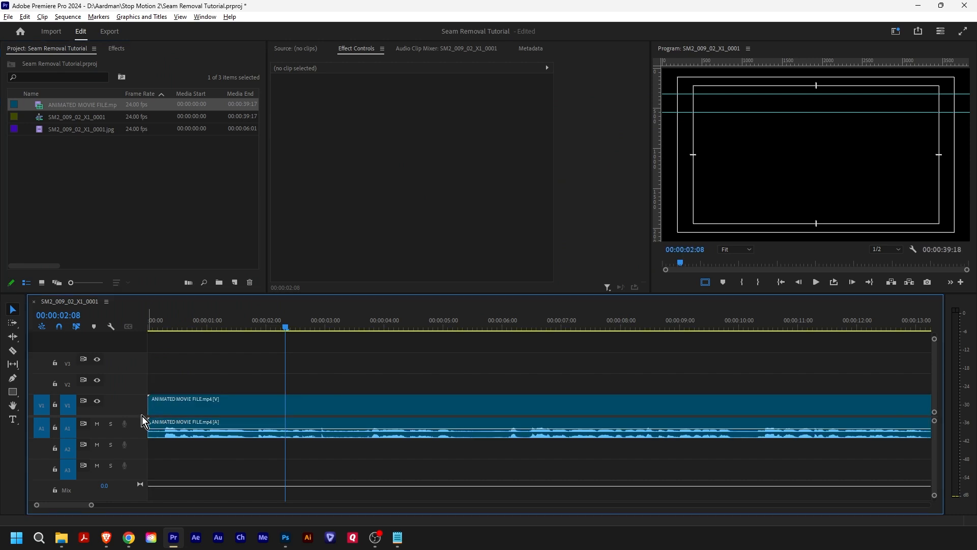
- Export the entire timeline in JPEG format as an image sequence at quality 100 and 24 fps
{"action": "left_click", "coordinate": [110, 31]}
{"action": "left_click", "coordinate": [286, 149]}
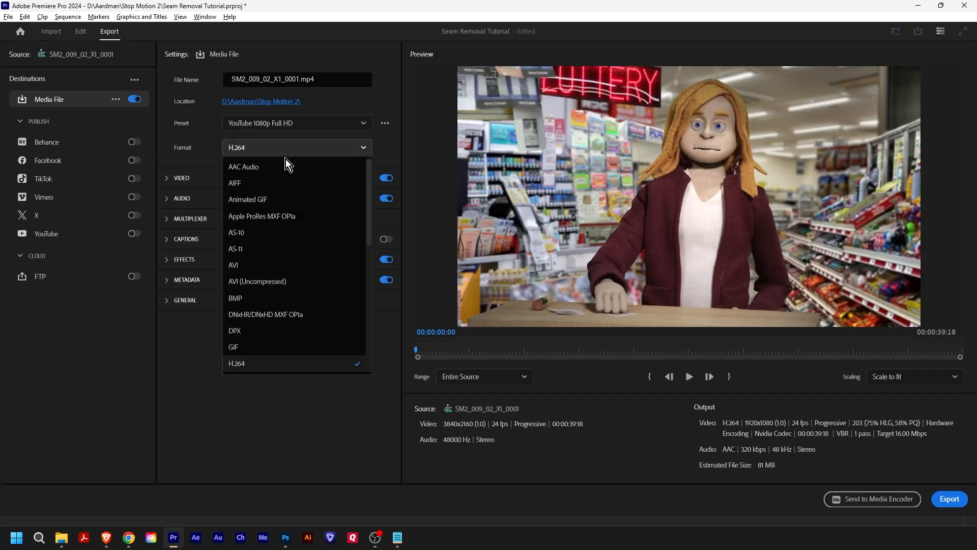
{"action": "scroll", "coordinate": [287, 204], "scroll_direction": "down", "scroll_amount": 3}
{"action": "left_click", "coordinate": [273, 299]}
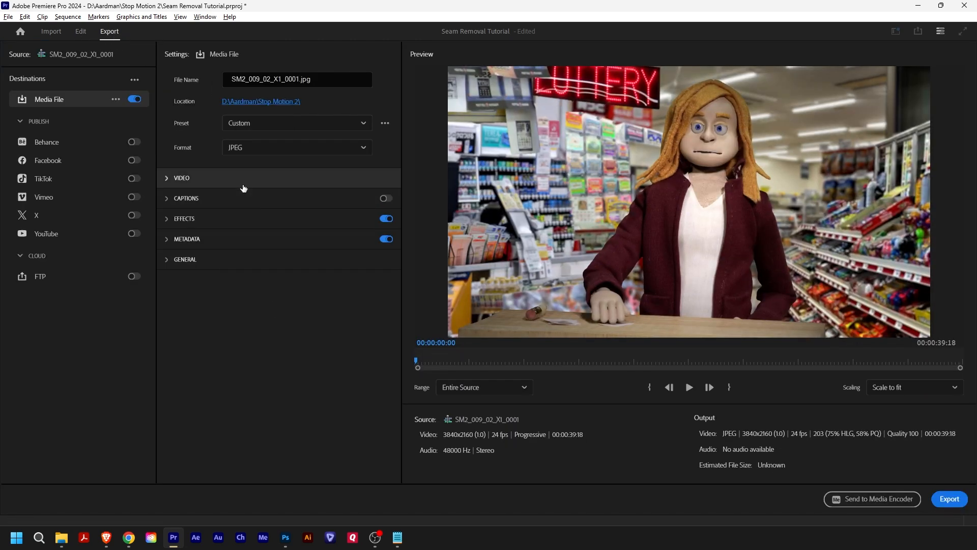
{"action": "left_click", "coordinate": [244, 187]}
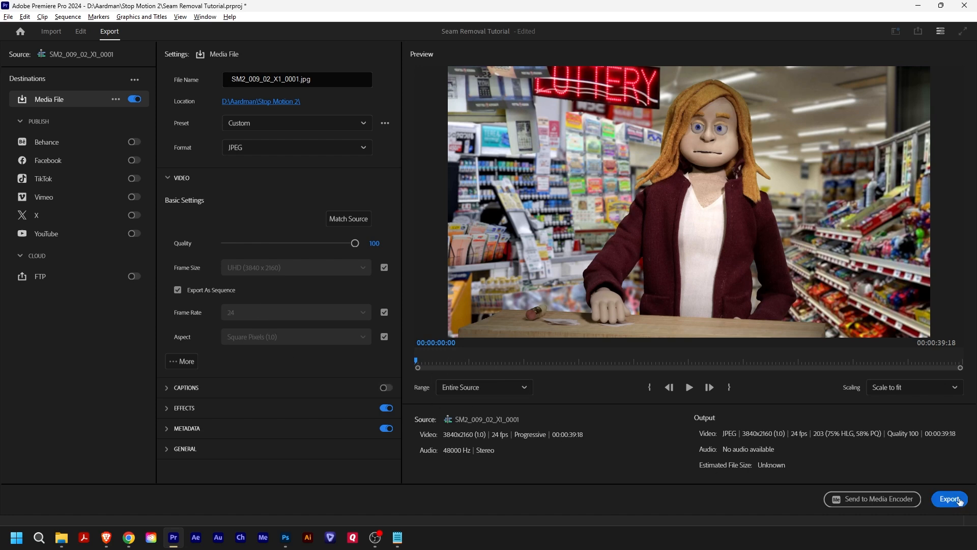
{"action": "left_click", "coordinate": [950, 499]}
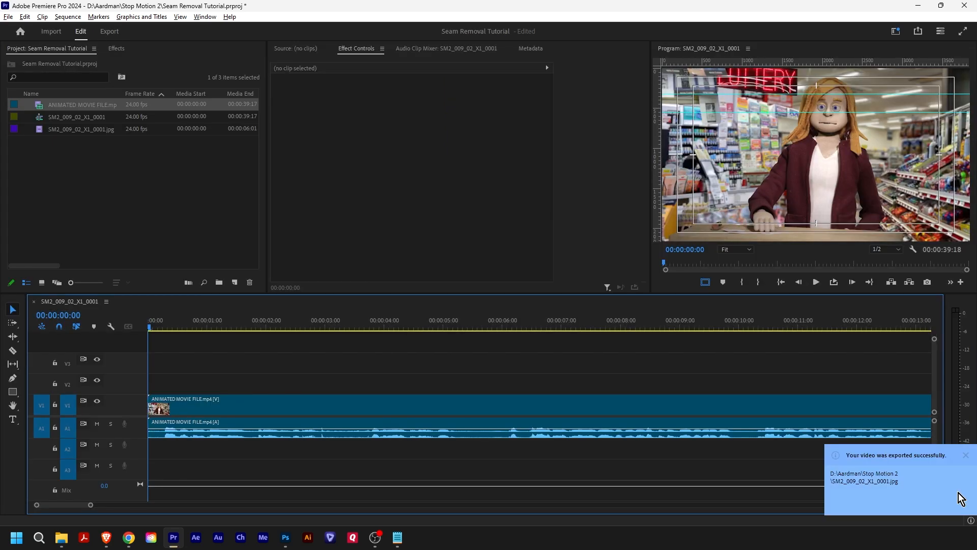
{"action": "left_click", "coordinate": [958, 499]}
{"action": "double_click", "coordinate": [319, 196]}
{"action": "scroll", "coordinate": [616, 191], "scroll_direction": "down", "scroll_amount": 1}
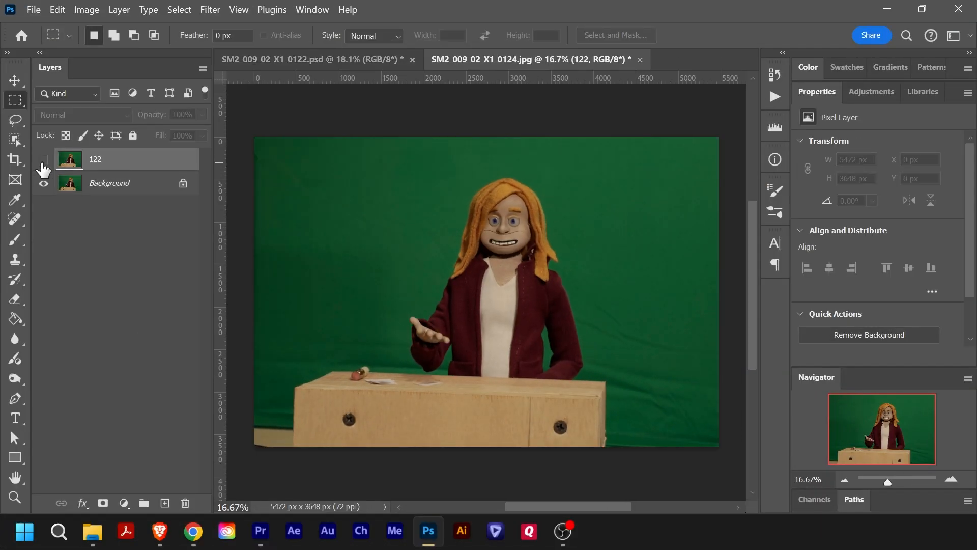
- In Photoshop, lasso-select the vertical seam running down the outer edge of the puppet's cheek in SM2_009_02_X1_0124.jpg
{"action": "left_click", "coordinate": [43, 168]}
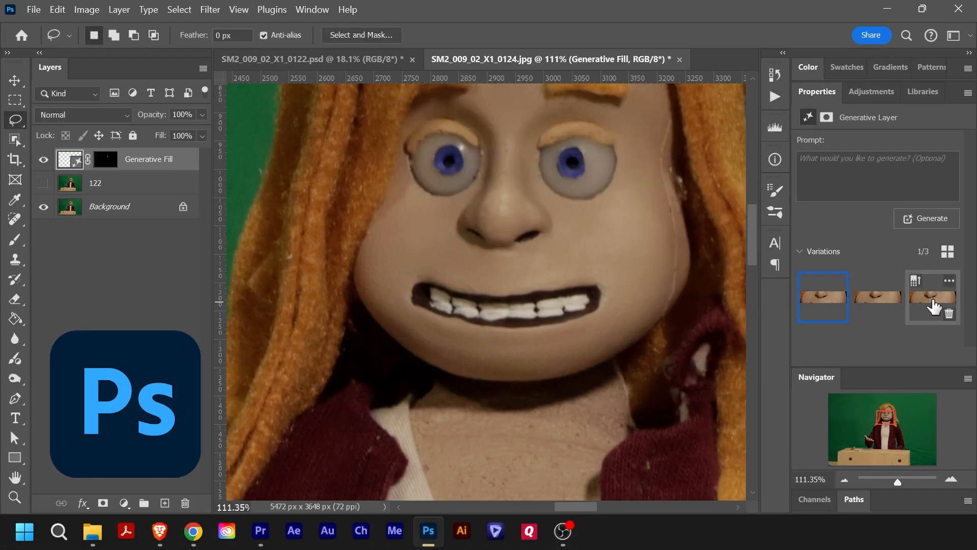
{"action": "mouse_move", "coordinate": [519, 106]}
{"action": "left_mouse_down"}
{"action": "mouse_move", "coordinate": [515, 371]}
{"action": "mouse_move", "coordinate": [517, 106]}
{"action": "left_mouse_up"}
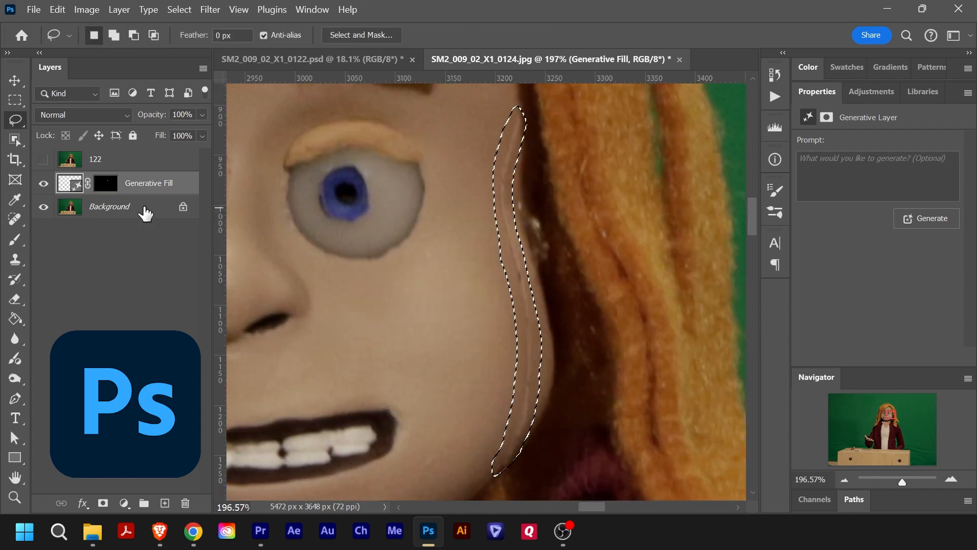
{"action": "right_click", "coordinate": [511, 129]}
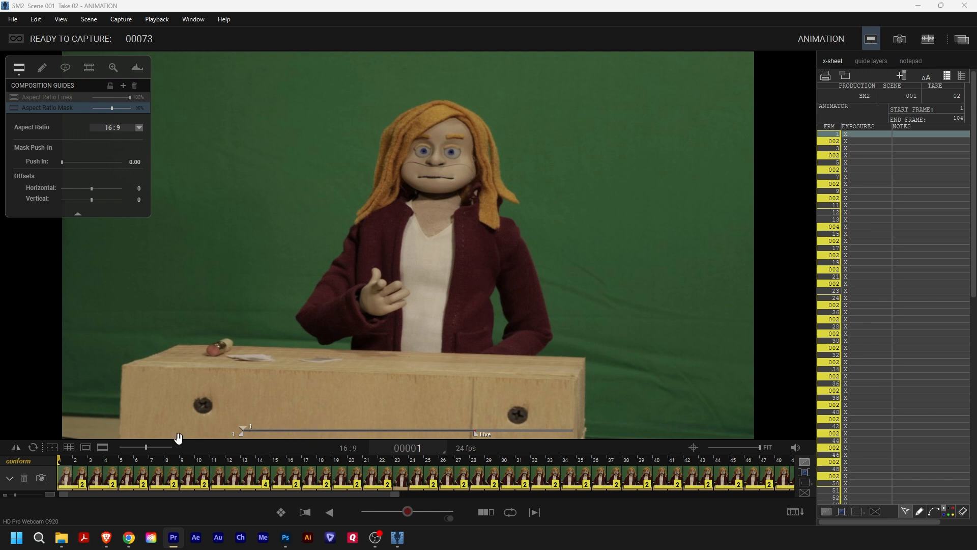
- Switch to Dragonframe and conform the edits of scene 001, take 02
{"action": "left_click", "coordinate": [23, 462]}
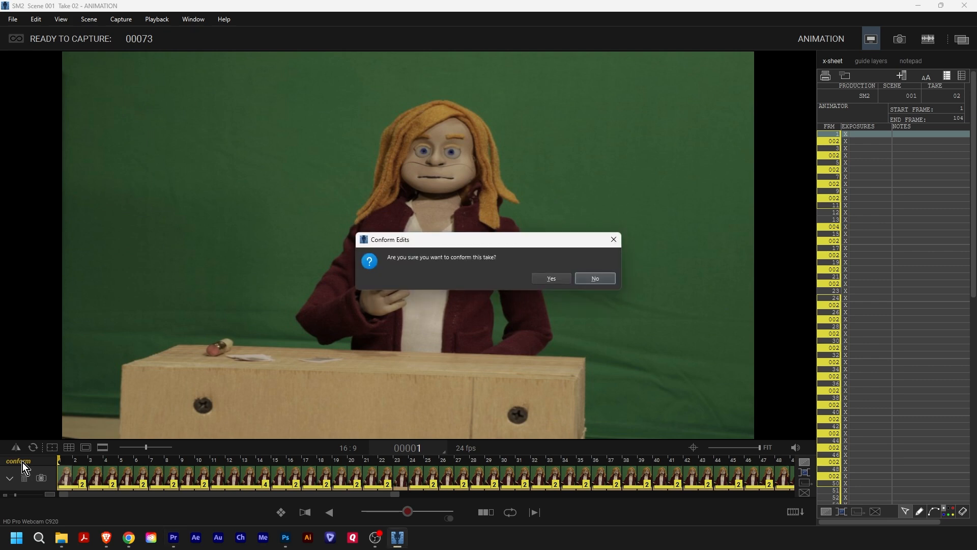
{"action": "left_click", "coordinate": [552, 279]}
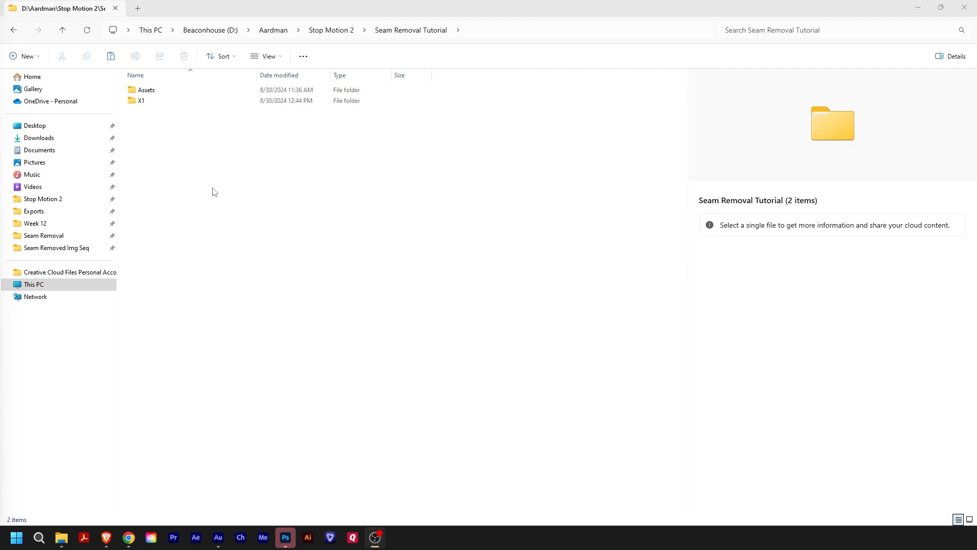
- In File Explorer, duplicate the X1 folder inside Seam Removal Tutorial and name the copy Seam Removal Image Sequence
{"action": "left_click", "coordinate": [152, 101]}
{"action": "key", "text": "ctrl+c"}
{"action": "key", "text": "ctrl+v"}
{"action": "left_click", "coordinate": [149, 113]}
{"action": "type", "text": "S"}
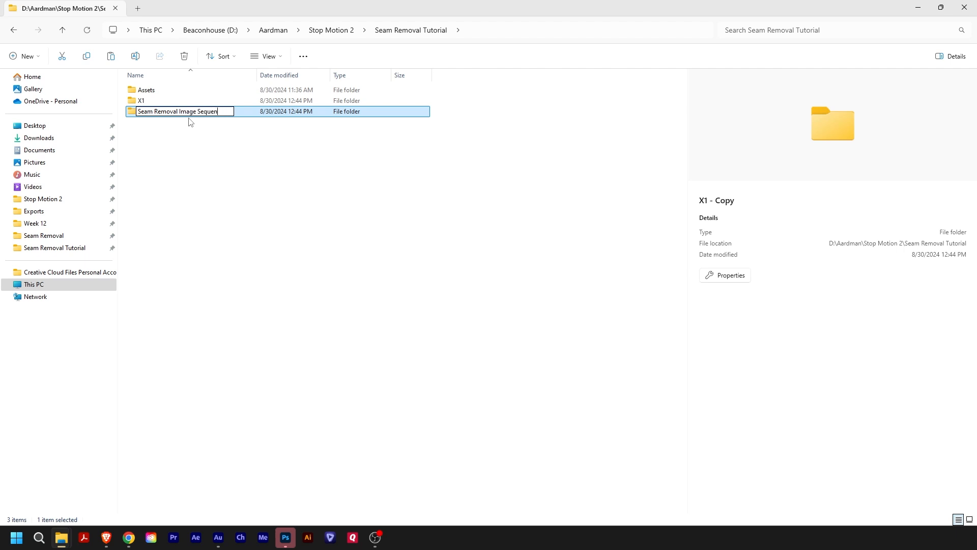
{"action": "key", "text": "Return"}
- Create a new folder named Seam REMOVED PSD in the Seam Removal Tutorial folder
{"action": "left_click", "coordinate": [195, 153]}
{"action": "right_click", "coordinate": [194, 157]}
{"action": "mouse_move", "coordinate": [312, 267]}
{"action": "left_click", "coordinate": [353, 257]}
{"action": "type", "text": "S"}
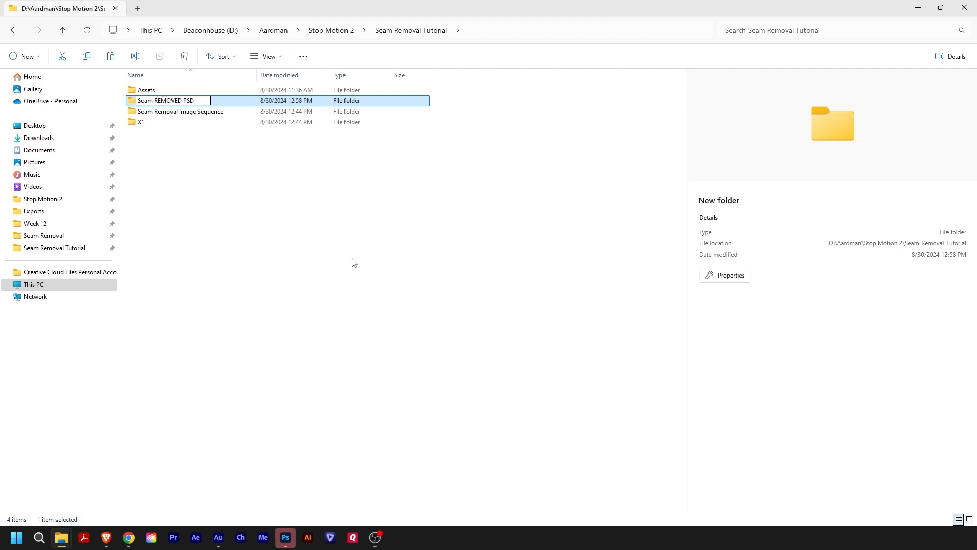
{"action": "type", "text": "eam REMOVED PSD"}
{"action": "key", "text": "Return"}
- Create a new folder named Seam REMOVED Img Seq alongside the other tutorial folders
{"action": "right_click", "coordinate": [219, 247]}
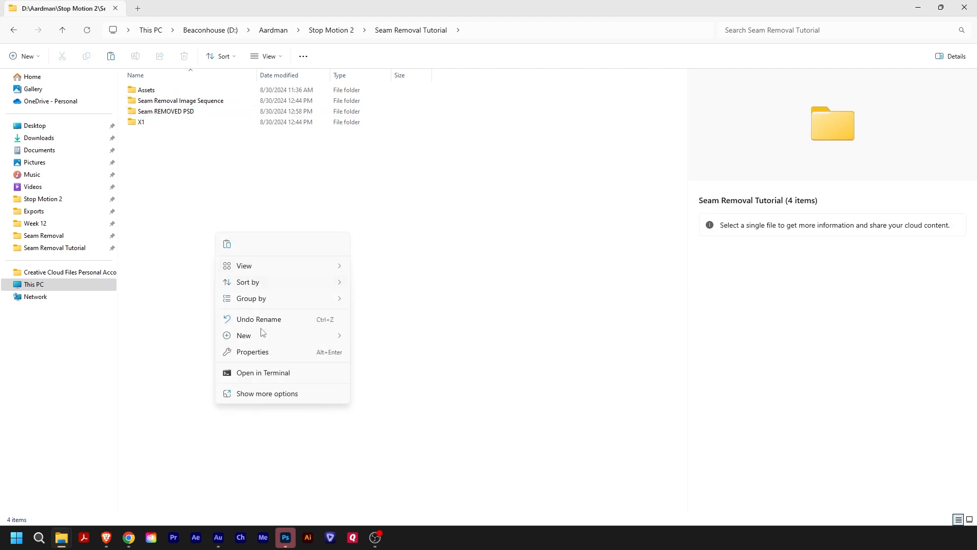
{"action": "mouse_move", "coordinate": [272, 336]}
{"action": "left_click", "coordinate": [389, 339]}
{"action": "type", "text": "Seam REMOVED Img Seq"}
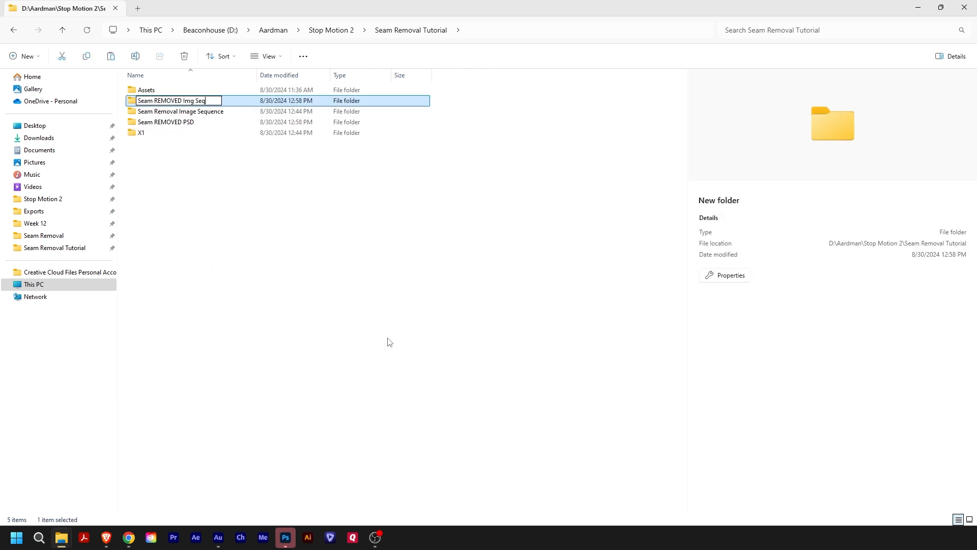
{"action": "key", "text": "Return"}
{"action": "left_click", "coordinate": [199, 174]}
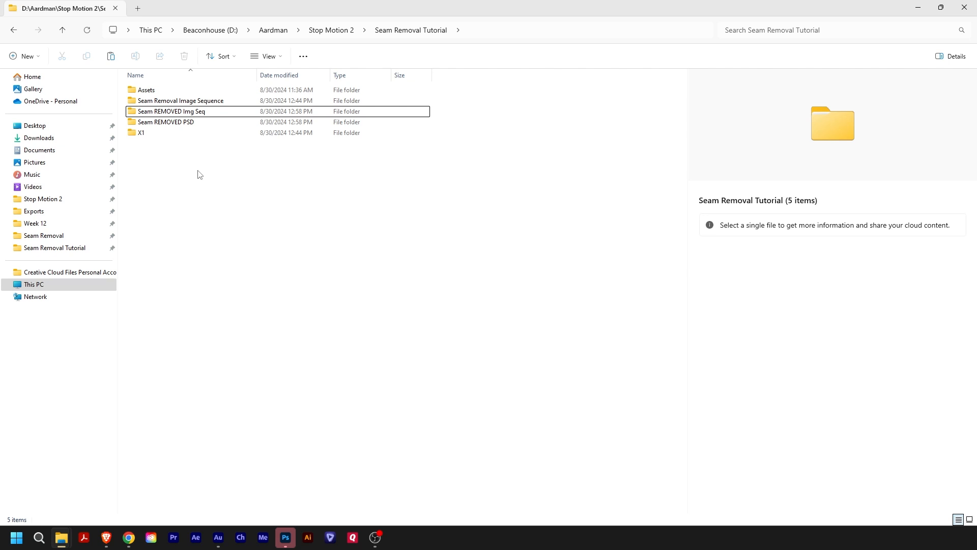
- Open the Seam REMOVED Img Seq folder and select the last finished frame, SM2_009_02_X1_0122.jpg
{"action": "double_click", "coordinate": [185, 108]}
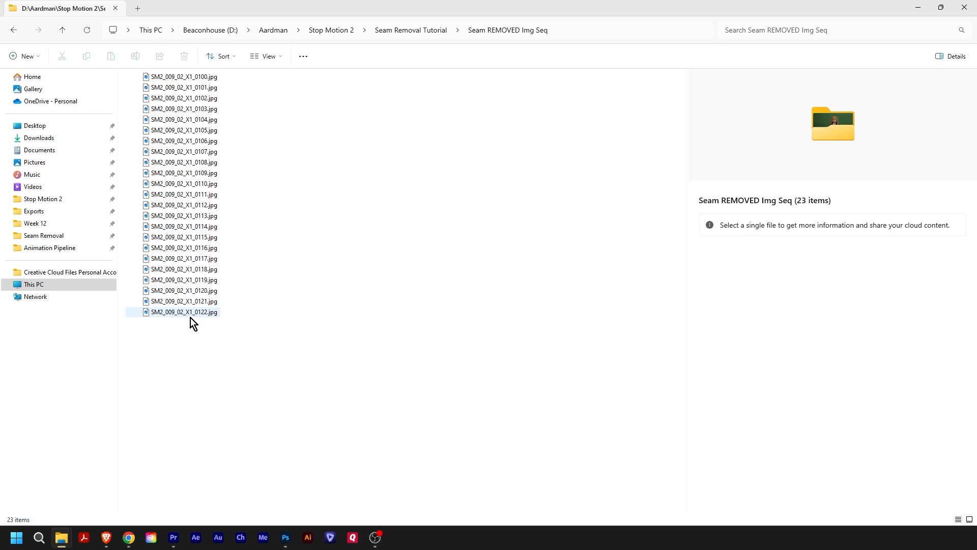
{"action": "left_click", "coordinate": [190, 315]}
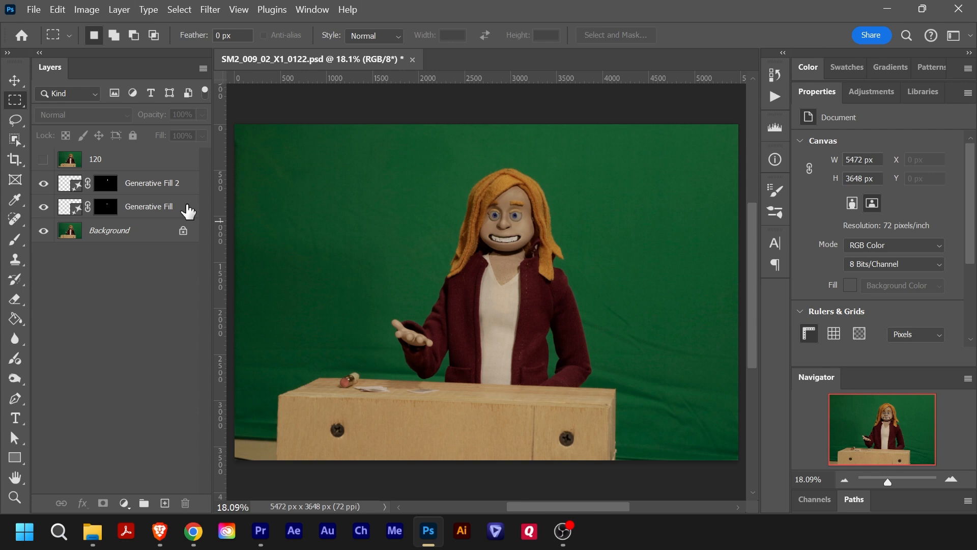
- Switch to Photoshop and open SM2_009_02_X1_0124.jpg from the Seam Removal Image Sequence folder alongside the 0122 document
{"action": "left_click", "coordinate": [119, 162]}
{"action": "left_click", "coordinate": [43, 160]}
{"action": "key", "text": "ctrl+o"}
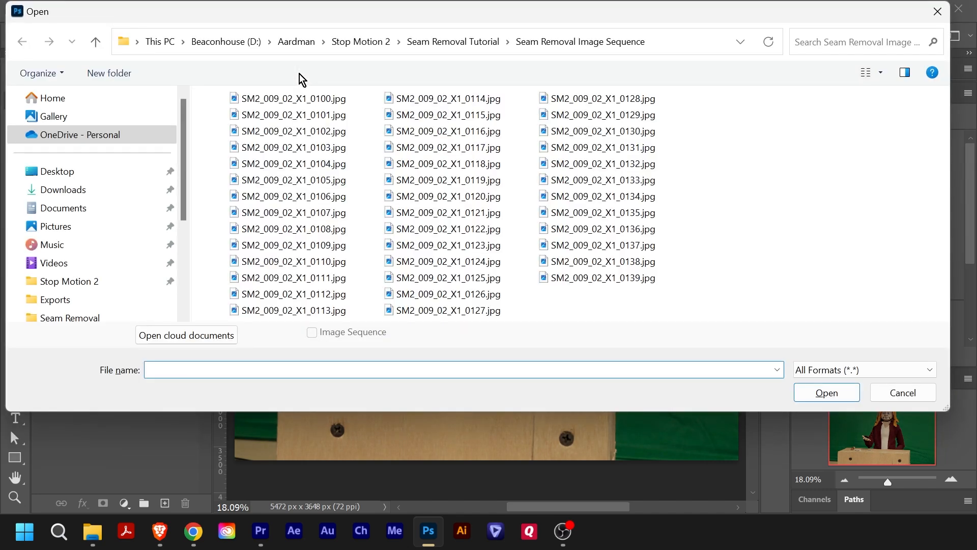
{"action": "left_click", "coordinate": [496, 266]}
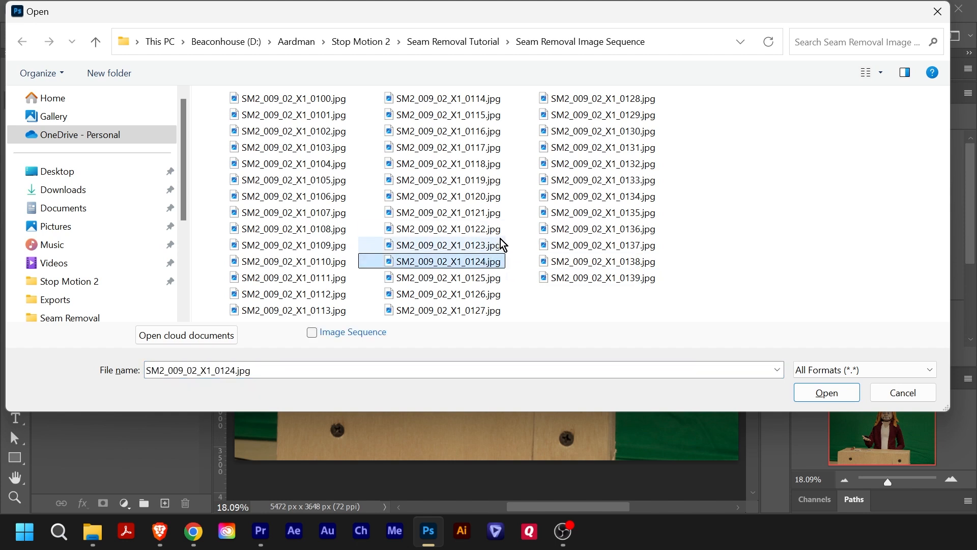
{"action": "left_click", "coordinate": [828, 396]}
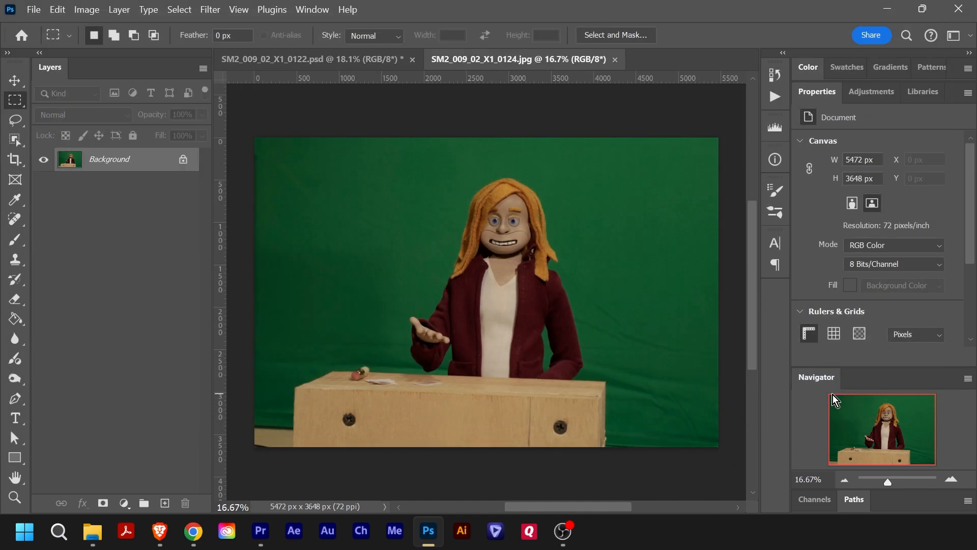
- Copy the whole merged image of SM2_009_02_X1_0122.psd and paste it as a new layer into SM2_009_02_X1_0124.jpg
{"action": "left_click", "coordinate": [339, 61]}
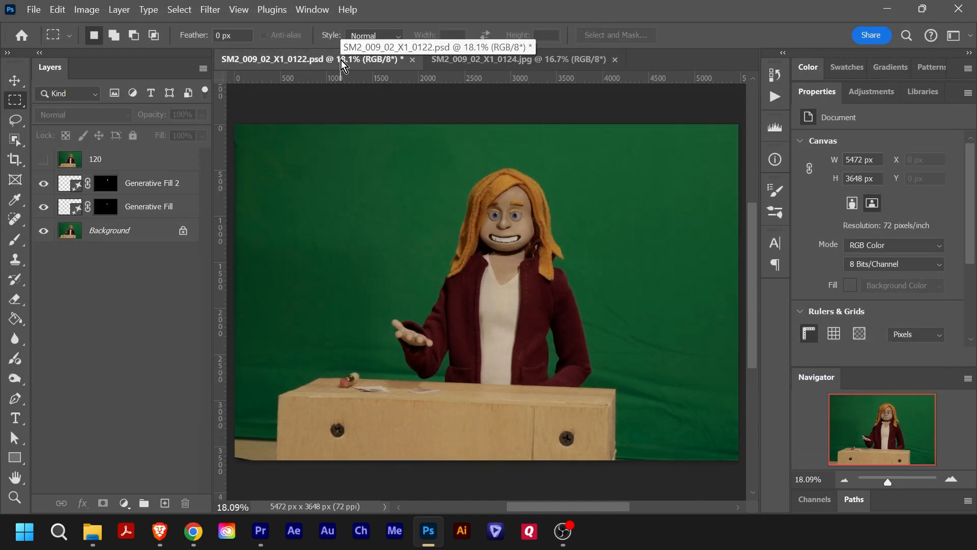
{"action": "key", "text": "ctrl+a"}
{"action": "key", "text": "ctrl+shift+c"}
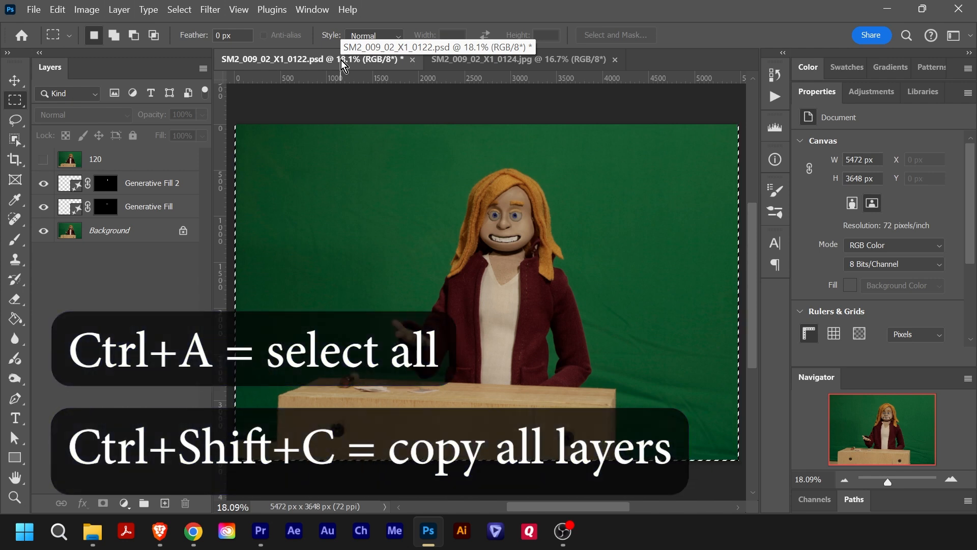
{"action": "left_click", "coordinate": [527, 64]}
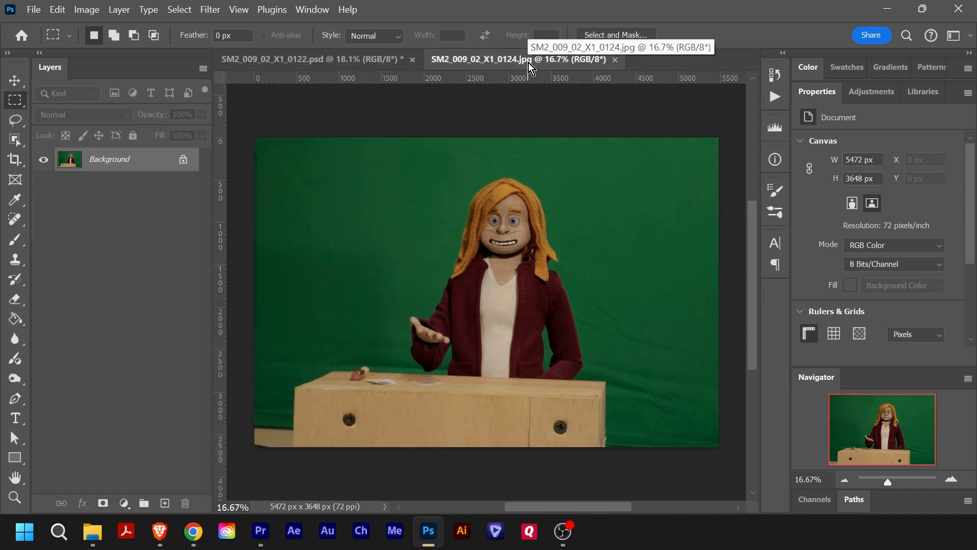
{"action": "key", "text": "ctrl+v"}
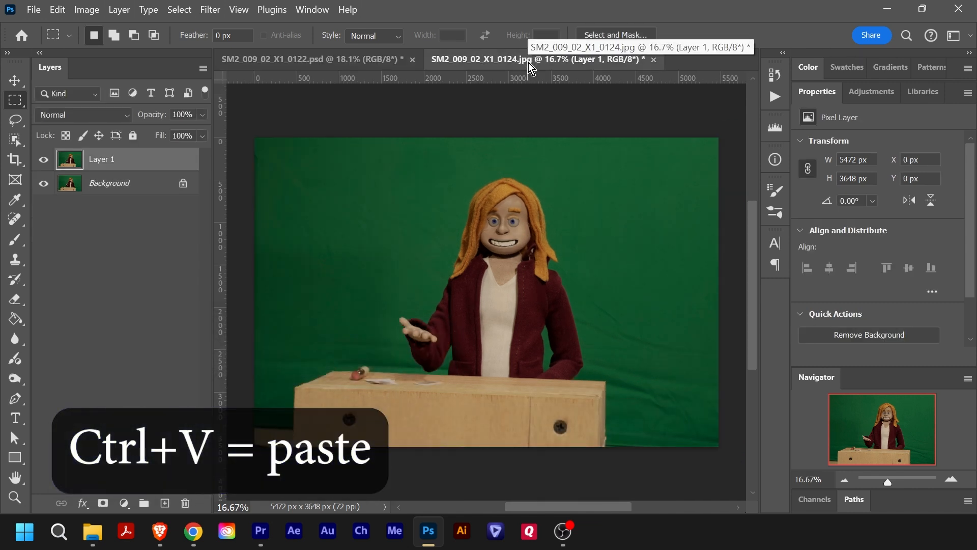
- Rename the pasted layer to 122
{"action": "double_click", "coordinate": [108, 159]}
{"action": "type", "text": "122"}
{"action": "key", "text": "Return"}
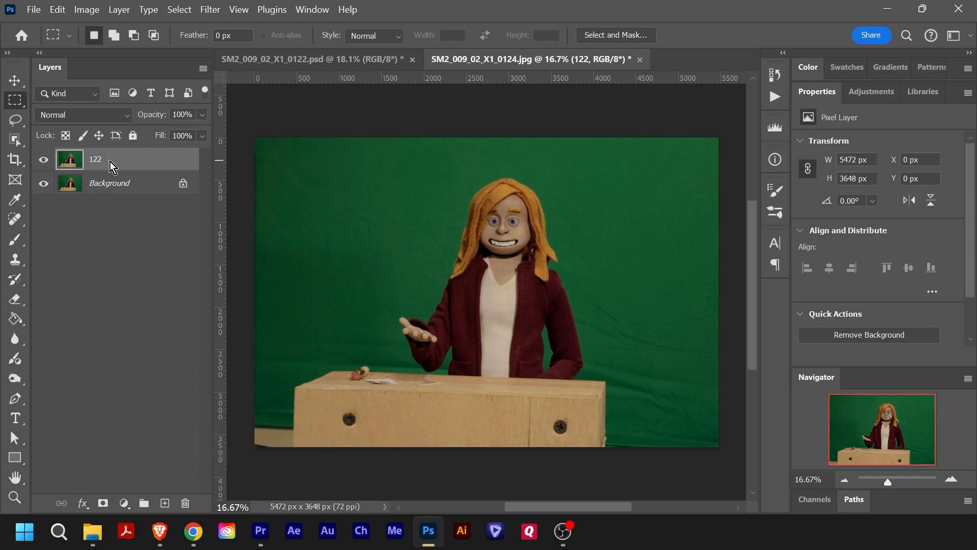
- Toggle the visibility of layer 122 repeatedly to compare it with the Background frame, leaving the layer hidden
{"action": "left_click", "coordinate": [44, 159]}
{"action": "left_click", "coordinate": [45, 160]}
{"action": "left_click", "coordinate": [47, 159]}
{"action": "left_click", "coordinate": [48, 160]}
{"action": "left_click", "coordinate": [46, 160]}
{"action": "left_click", "coordinate": [45, 160]}
{"action": "left_click", "coordinate": [43, 160]}
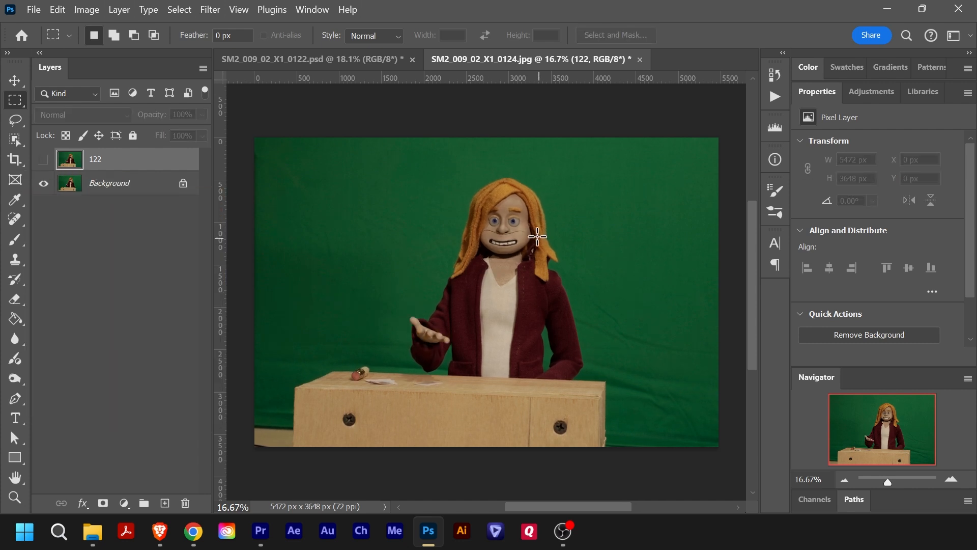
- Outline the dark seam running from cheek to cheek beneath the nose with a narrow Lasso selection
{"action": "key", "text": "z"}
{"action": "left_click_drag", "start_coordinate": [476, 215], "coordinate": [551, 260]}
{"action": "key", "text": "space"}
{"action": "left_click_drag", "start_coordinate": [624, 305], "coordinate": [427, 229]}
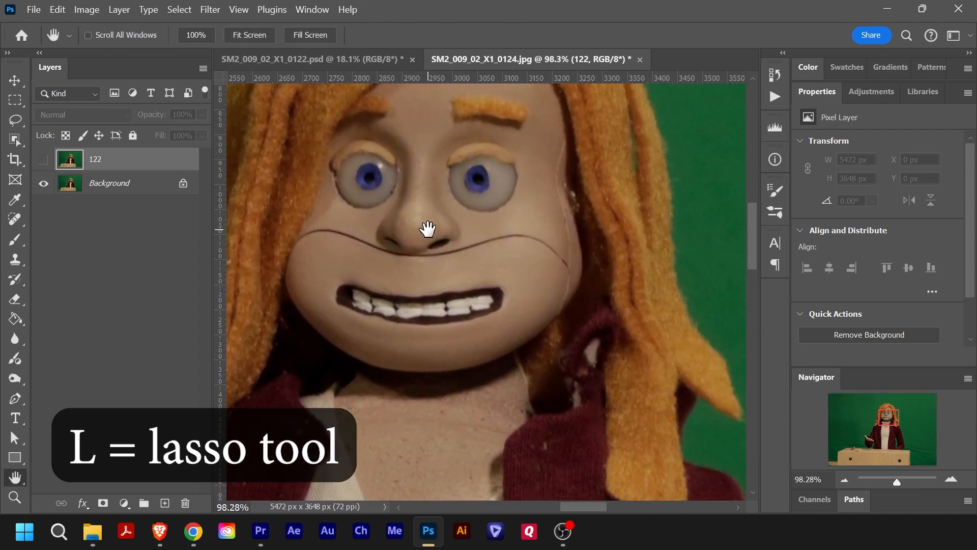
{"action": "key", "text": "l"}
{"action": "left_click_drag", "start_coordinate": [298, 246], "coordinate": [309, 238]}
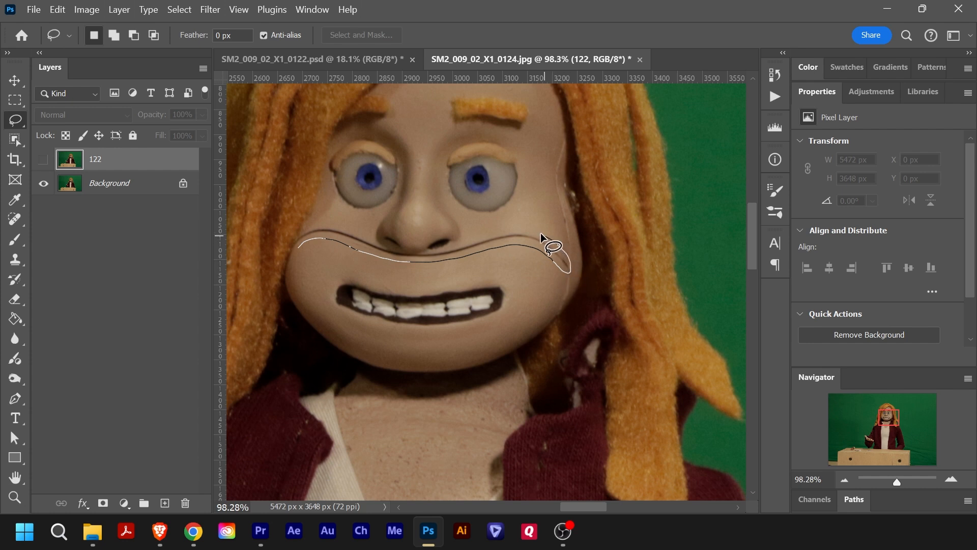
{"action": "left_click_drag", "start_coordinate": [455, 246], "coordinate": [369, 240]}
{"action": "left_click_drag", "start_coordinate": [296, 248], "coordinate": [298, 248]}
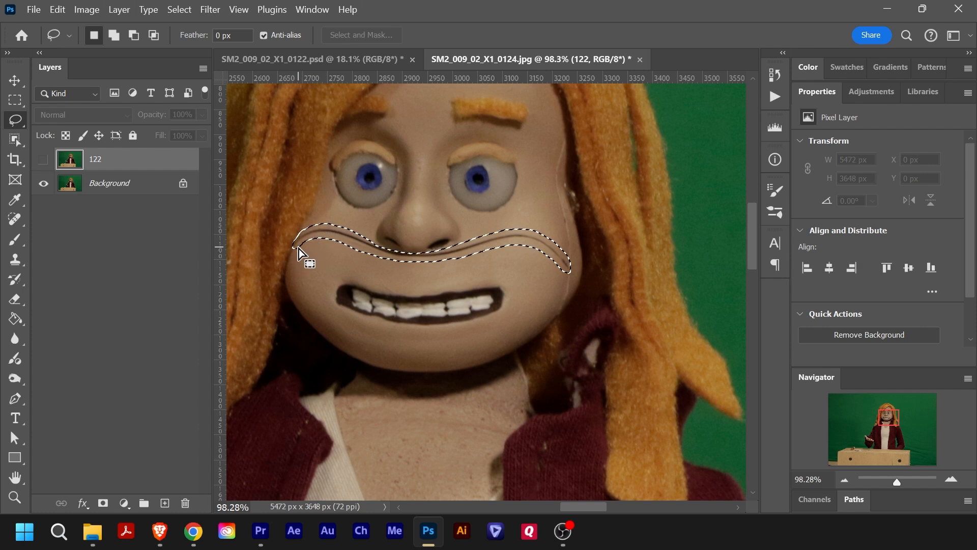
- Run Generative Fill with an empty prompt on the selected seam beneath the nose
{"action": "mouse_move", "coordinate": [358, 253]}
{"action": "left_mouse_down"}
{"action": "mouse_move", "coordinate": [463, 261]}
{"action": "mouse_move", "coordinate": [469, 270]}
{"action": "left_mouse_up"}
{"action": "key", "text": "z"}
{"action": "key", "text": "l"}
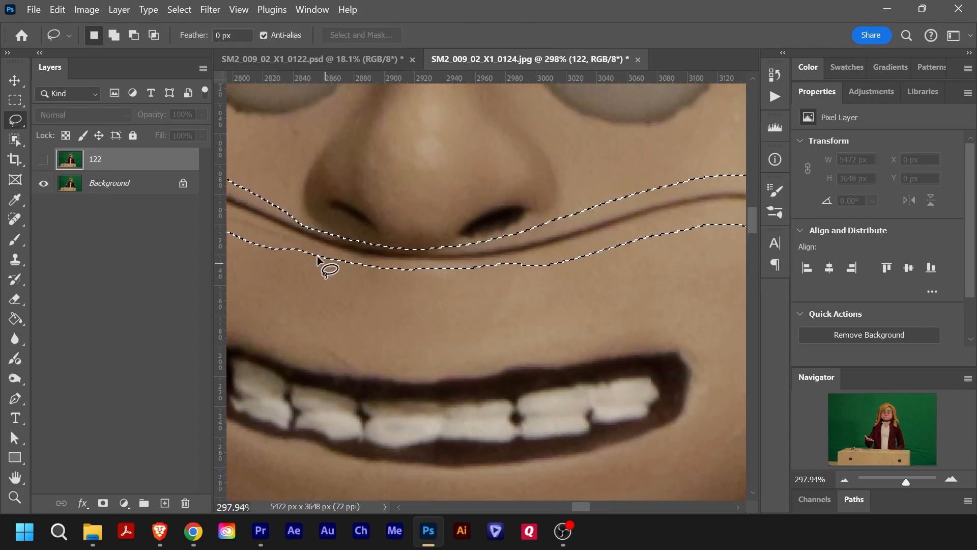
{"action": "mouse_move", "coordinate": [270, 248]}
{"action": "left_mouse_down"}
{"action": "mouse_move", "coordinate": [399, 265]}
{"action": "mouse_move", "coordinate": [495, 262]}
{"action": "mouse_move", "coordinate": [549, 286]}
{"action": "mouse_move", "coordinate": [502, 255]}
{"action": "mouse_move", "coordinate": [474, 260]}
{"action": "mouse_move", "coordinate": [505, 258]}
{"action": "left_mouse_up"}
{"action": "key", "text": "z"}
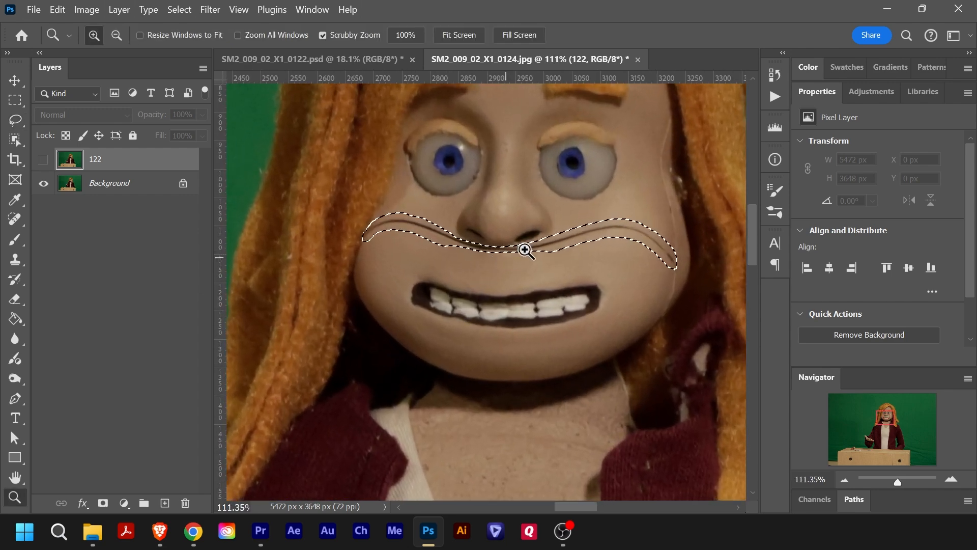
{"action": "key", "text": "l"}
{"action": "right_click", "coordinate": [583, 236]}
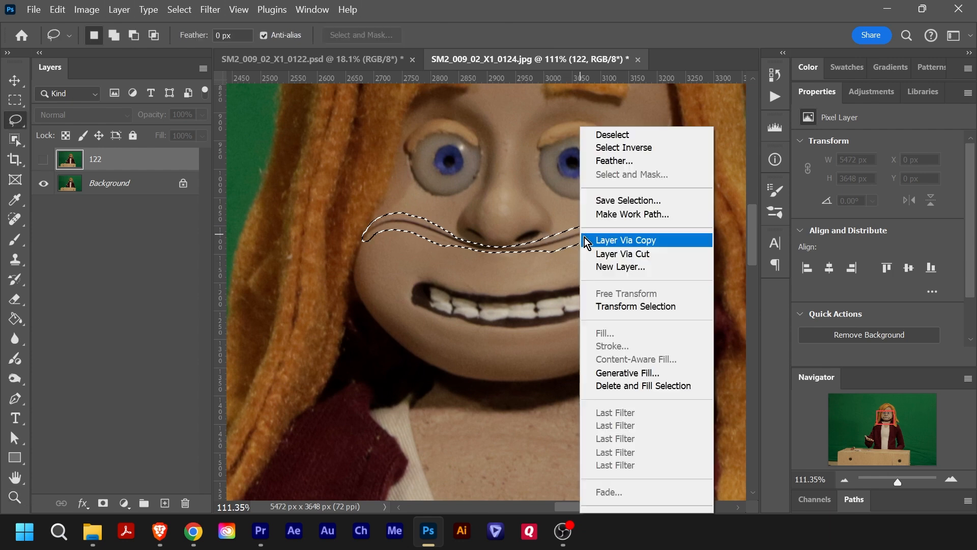
{"action": "left_click", "coordinate": [642, 374]}
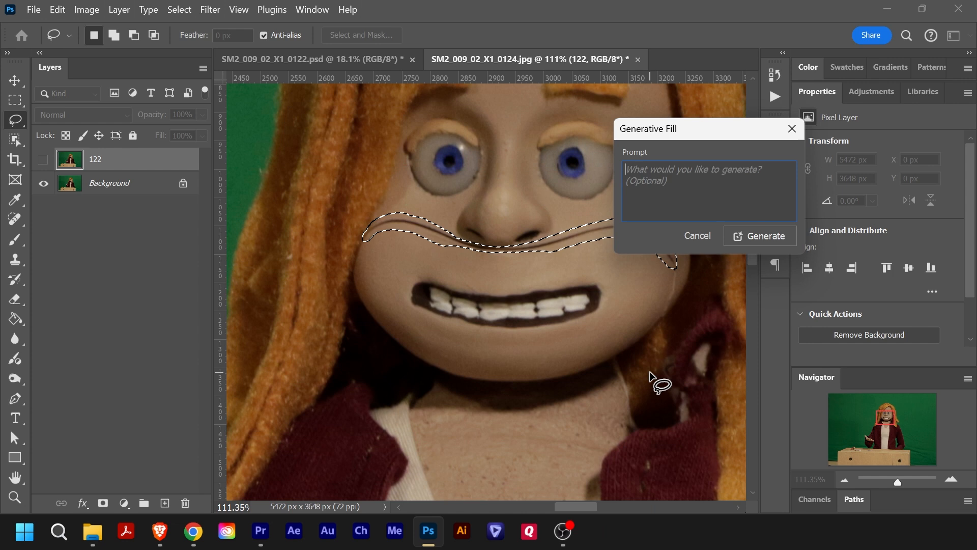
{"action": "left_click", "coordinate": [753, 236]}
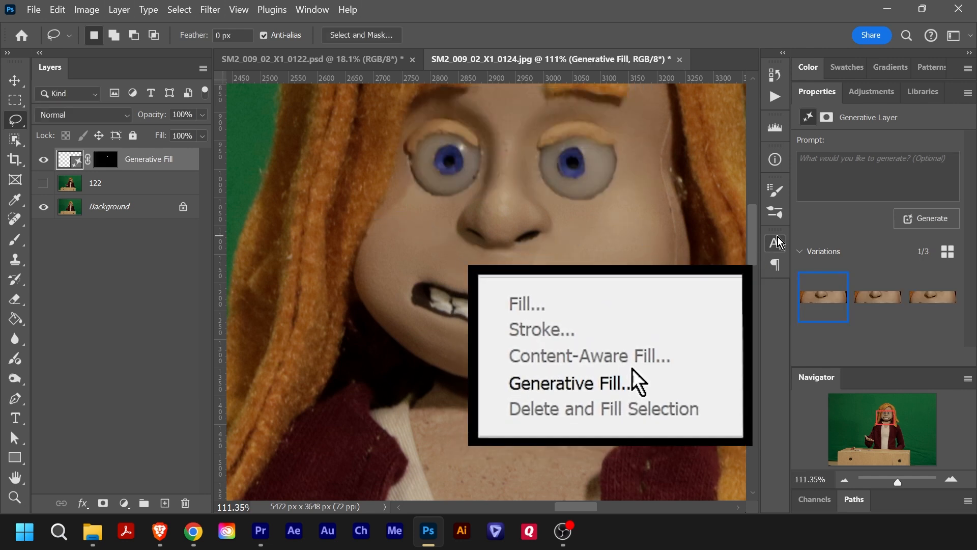
- Compare the three generated variations for the seam beneath the nose and select the third one
{"action": "left_click", "coordinate": [879, 305]}
{"action": "left_click", "coordinate": [935, 306]}
{"action": "left_click", "coordinate": [830, 309]}
{"action": "left_click", "coordinate": [888, 305]}
{"action": "left_click", "coordinate": [825, 306]}
{"action": "left_click", "coordinate": [865, 302]}
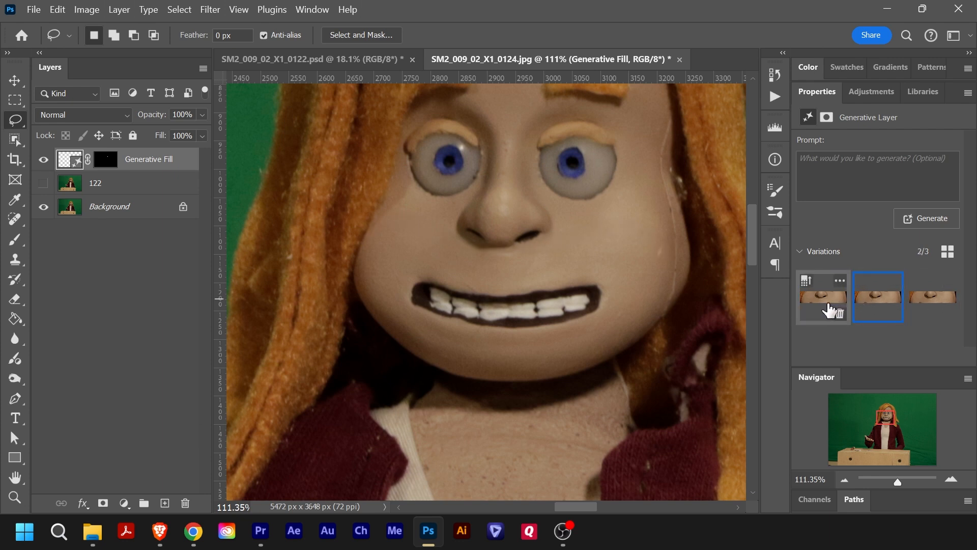
{"action": "left_click", "coordinate": [922, 303]}
{"action": "left_click", "coordinate": [872, 304]}
{"action": "left_click", "coordinate": [835, 305]}
{"action": "left_click", "coordinate": [934, 306]}
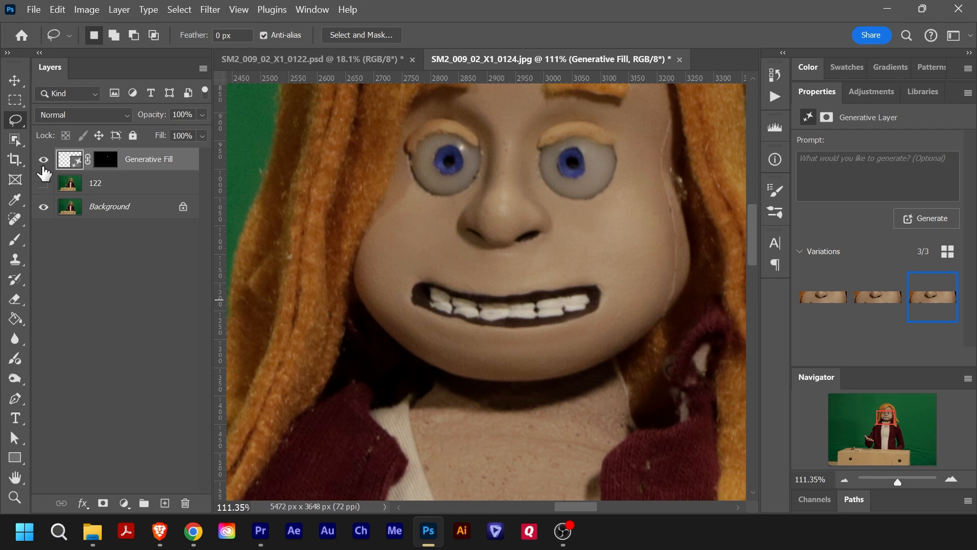
- Move the Generative Fill layer below layer 122, and toggle 122's visibility repeatedly to compare the frames, leaving it hidden
{"action": "left_click_drag", "start_coordinate": [147, 170], "coordinate": [155, 193]}
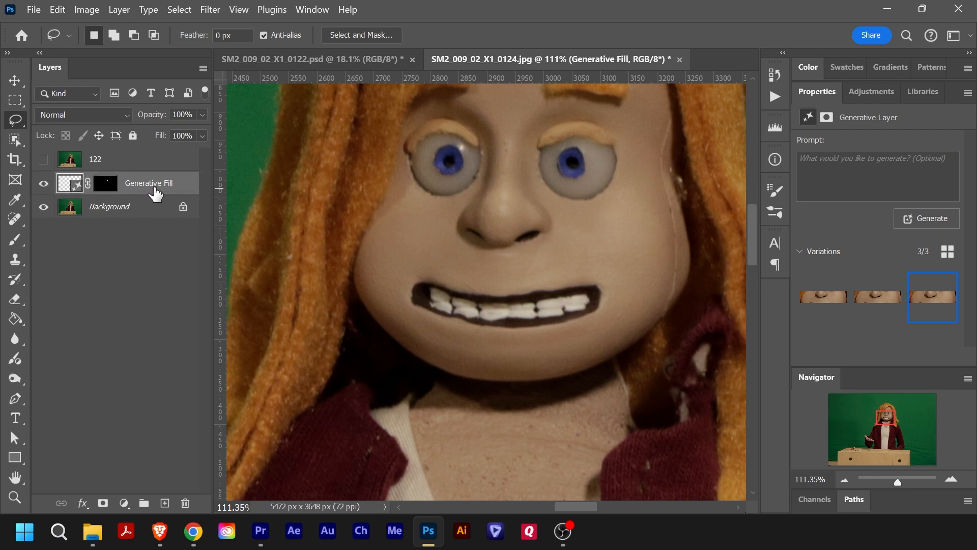
{"action": "left_click", "coordinate": [43, 159]}
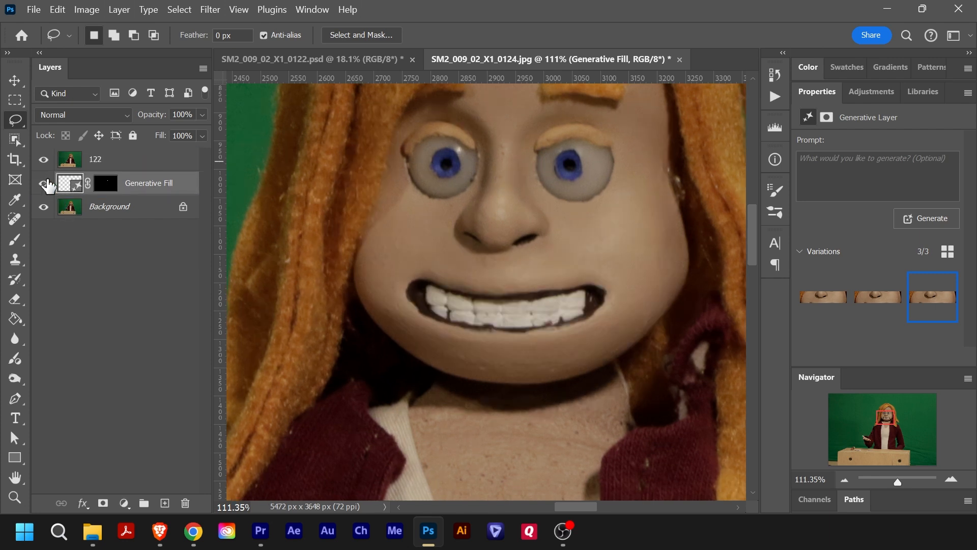
{"action": "left_click", "coordinate": [43, 161]}
{"action": "left_click", "coordinate": [44, 161]}
{"action": "left_click", "coordinate": [44, 161]}
{"action": "left_click", "coordinate": [44, 161]}
{"action": "left_click", "coordinate": [43, 166]}
{"action": "left_click", "coordinate": [44, 166]}
{"action": "left_click", "coordinate": [44, 162]}
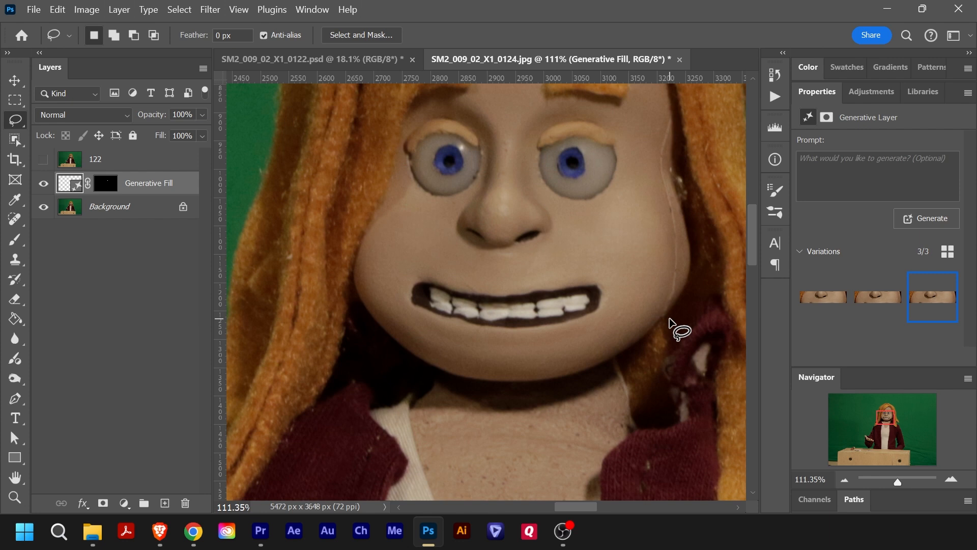
- Lasso the vertical seam along the right side of the face and refine the selection by adding and subtracting areas
{"action": "key", "text": "ctrl+space"}
{"action": "mouse_move", "coordinate": [682, 196]}
{"action": "left_mouse_down"}
{"action": "mouse_move", "coordinate": [709, 204]}
{"action": "mouse_move", "coordinate": [563, 277]}
{"action": "mouse_move", "coordinate": [555, 265]}
{"action": "left_mouse_up"}
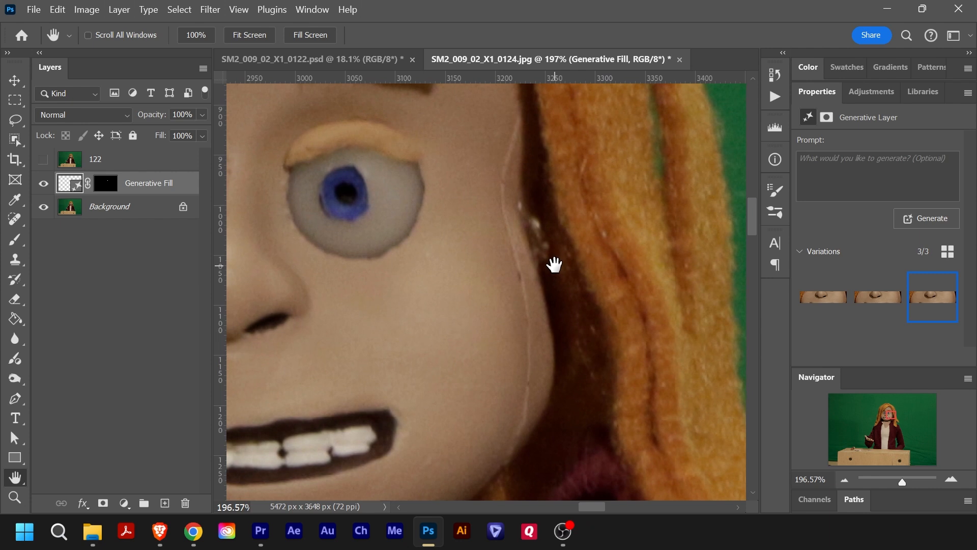
{"action": "left_click_drag", "start_coordinate": [518, 106], "coordinate": [522, 142]}
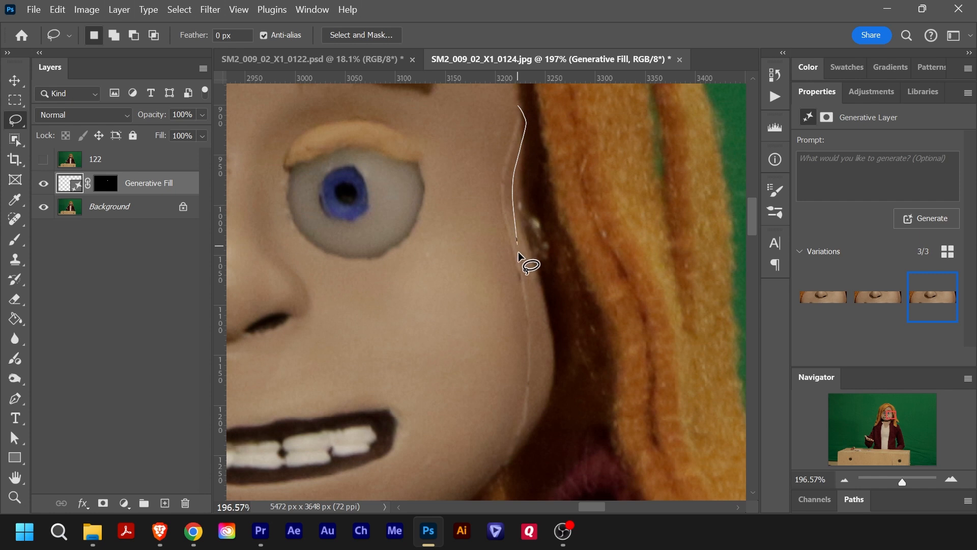
{"action": "mouse_move", "coordinate": [524, 436]}
{"action": "left_mouse_down"}
{"action": "mouse_move", "coordinate": [509, 469]}
{"action": "mouse_move", "coordinate": [492, 474]}
{"action": "mouse_move", "coordinate": [513, 376]}
{"action": "mouse_move", "coordinate": [497, 178]}
{"action": "mouse_move", "coordinate": [519, 107]}
{"action": "left_mouse_up"}
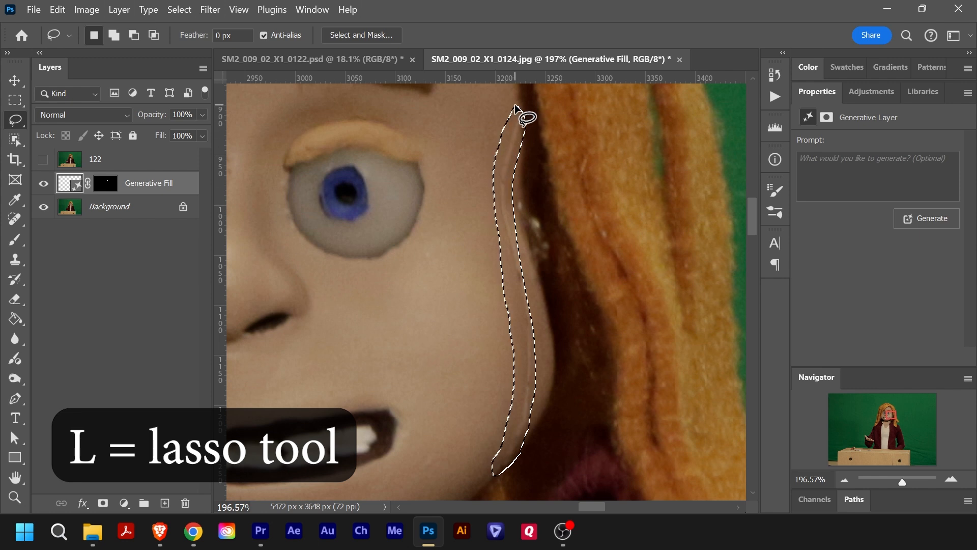
{"action": "key", "text": "shift"}
{"action": "left_click_drag", "start_coordinate": [515, 227], "coordinate": [539, 324]}
{"action": "left_click_drag", "start_coordinate": [532, 409], "coordinate": [530, 451]}
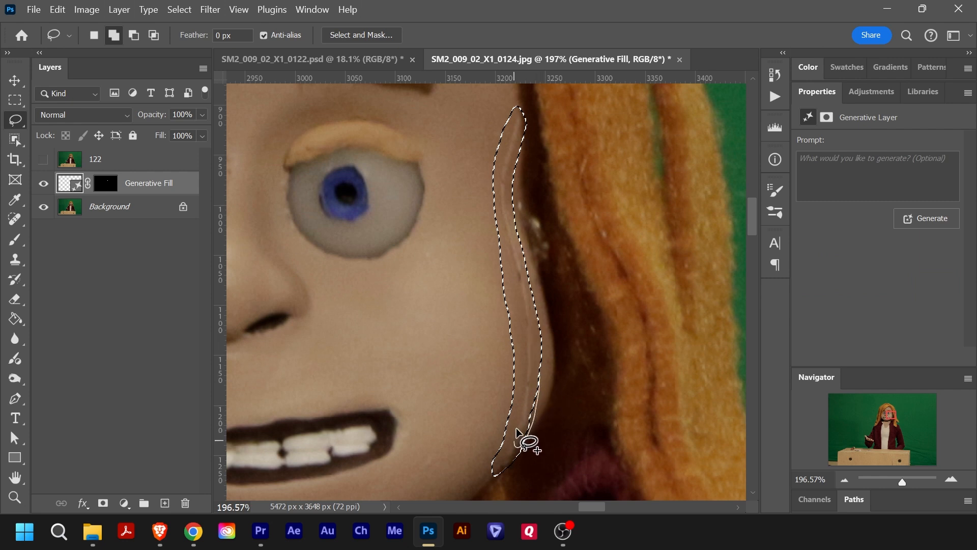
{"action": "key", "text": "alt"}
{"action": "mouse_move", "coordinate": [489, 233]}
{"action": "left_mouse_down"}
{"action": "mouse_move", "coordinate": [523, 365]}
{"action": "mouse_move", "coordinate": [517, 415]}
{"action": "mouse_move", "coordinate": [493, 436]}
{"action": "mouse_move", "coordinate": [481, 426]}
{"action": "left_mouse_up"}
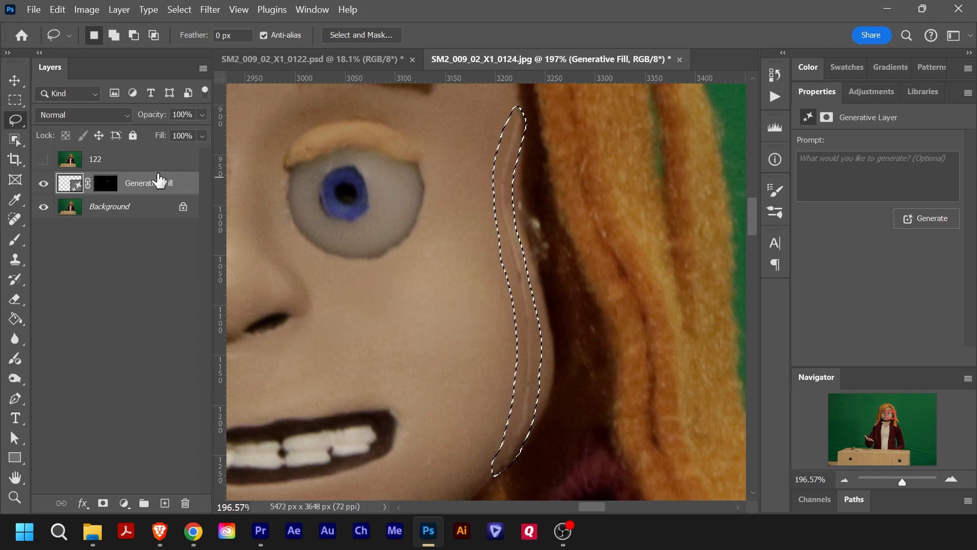
- Select the Background together with the Generative Fill layer and run Generative Fill with an empty prompt on the side seam
{"action": "left_click", "coordinate": [146, 209], "text": "shift"}
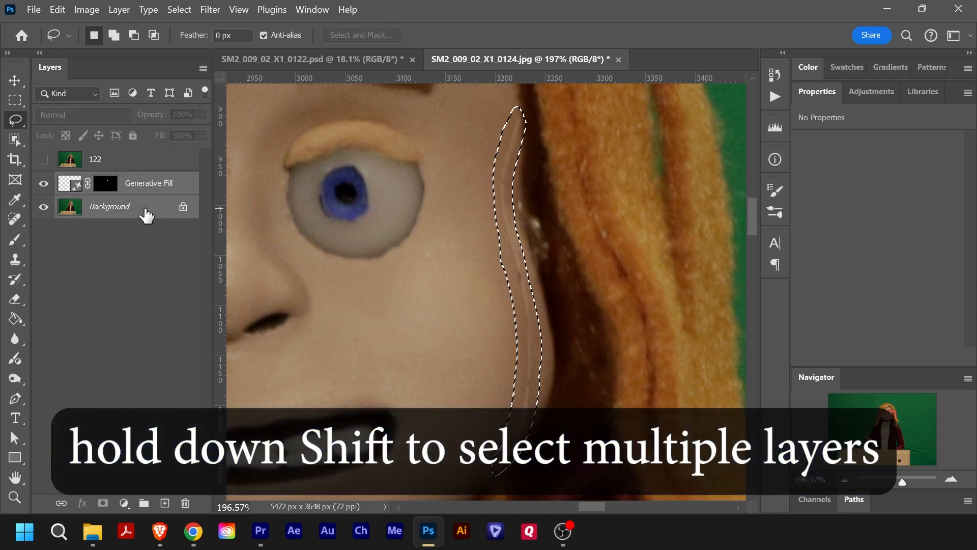
{"action": "right_click", "coordinate": [533, 298]}
{"action": "left_click", "coordinate": [610, 372]}
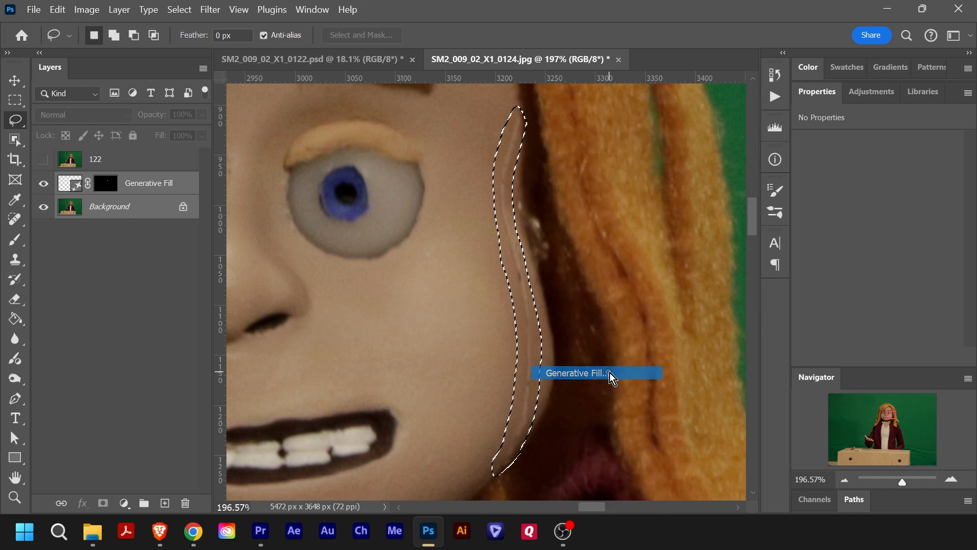
{"action": "left_click", "coordinate": [768, 237]}
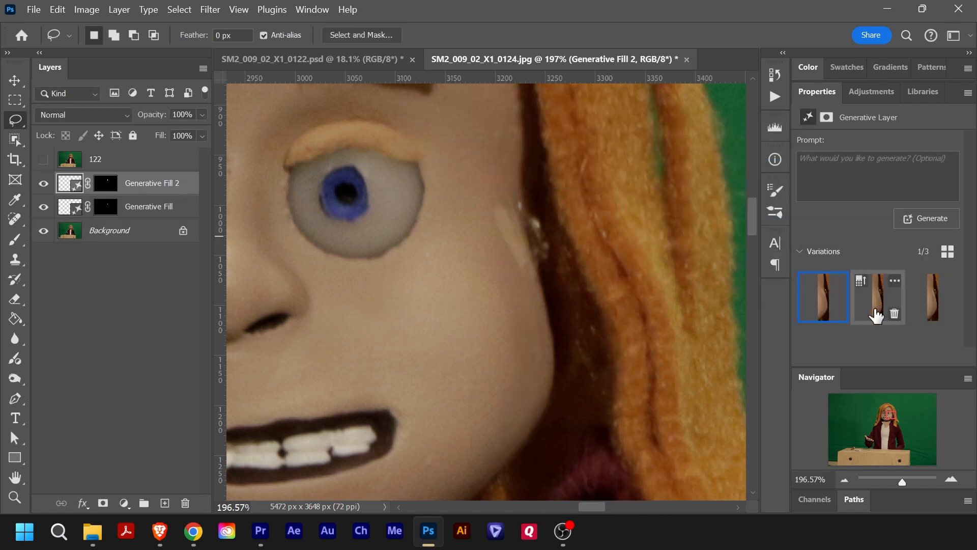
- Compare the side-seam variations, generate another set for Generative Fill 2, and select the fifth variation
{"action": "left_click", "coordinate": [884, 308]}
{"action": "left_click", "coordinate": [936, 304]}
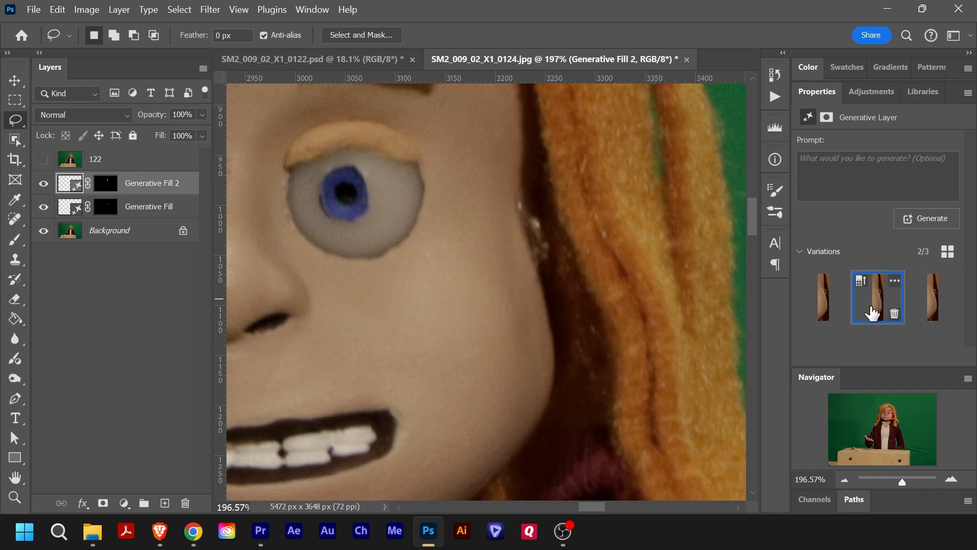
{"action": "left_click", "coordinate": [822, 303]}
{"action": "left_click", "coordinate": [926, 311]}
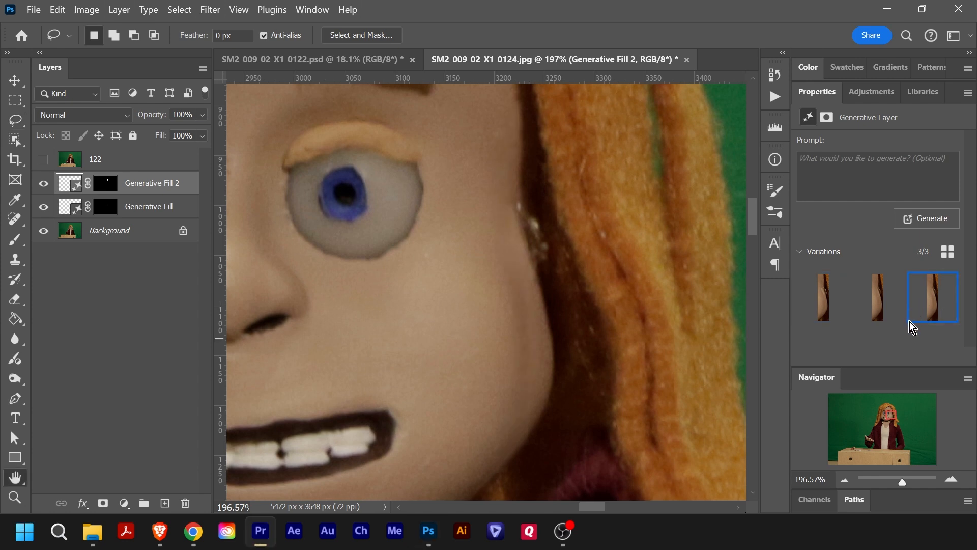
{"action": "left_click", "coordinate": [909, 321]}
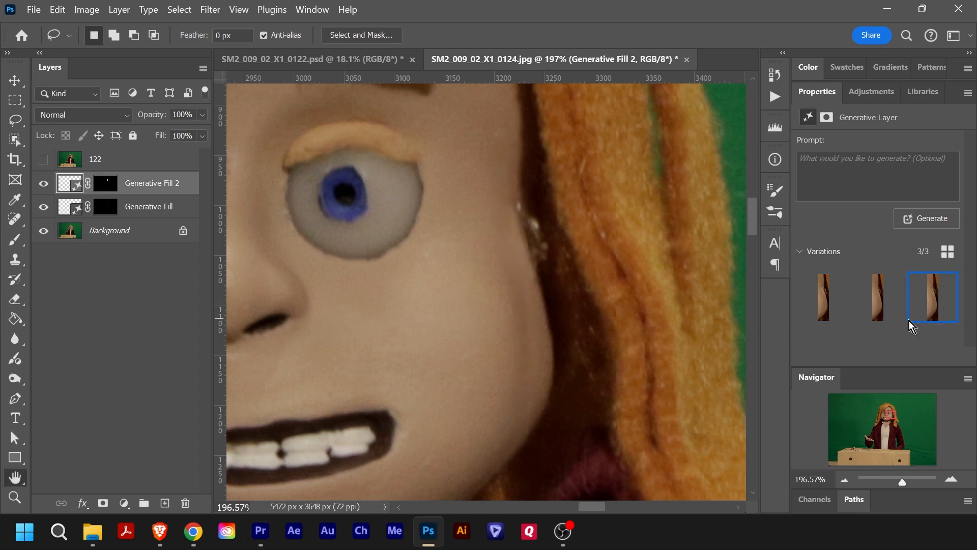
{"action": "left_click", "coordinate": [930, 224]}
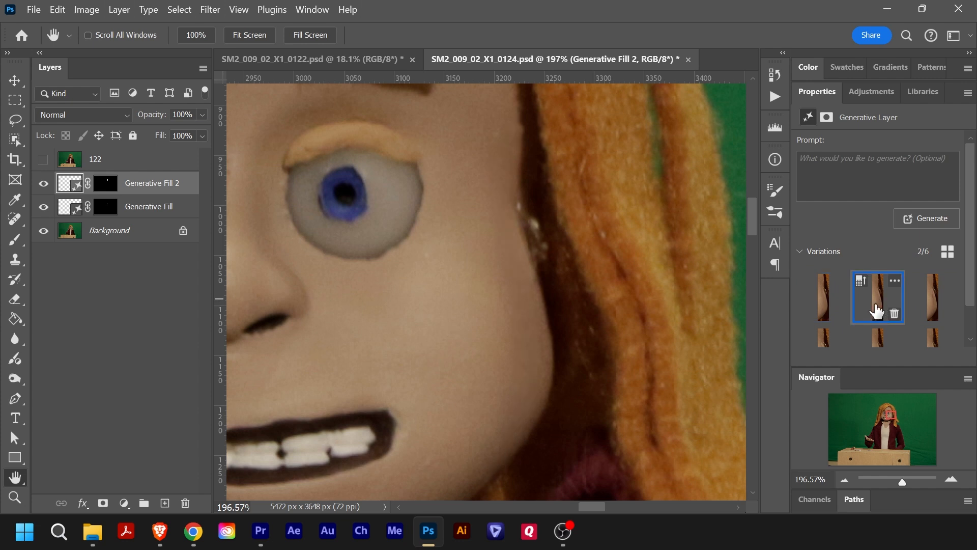
{"action": "left_click", "coordinate": [879, 337]}
- Compare the whole cleaned face with the previous frame by showing and hiding layer 122
{"action": "key", "text": "z"}
{"action": "left_click_drag", "start_coordinate": [497, 293], "coordinate": [519, 332]}
{"action": "key", "text": "h"}
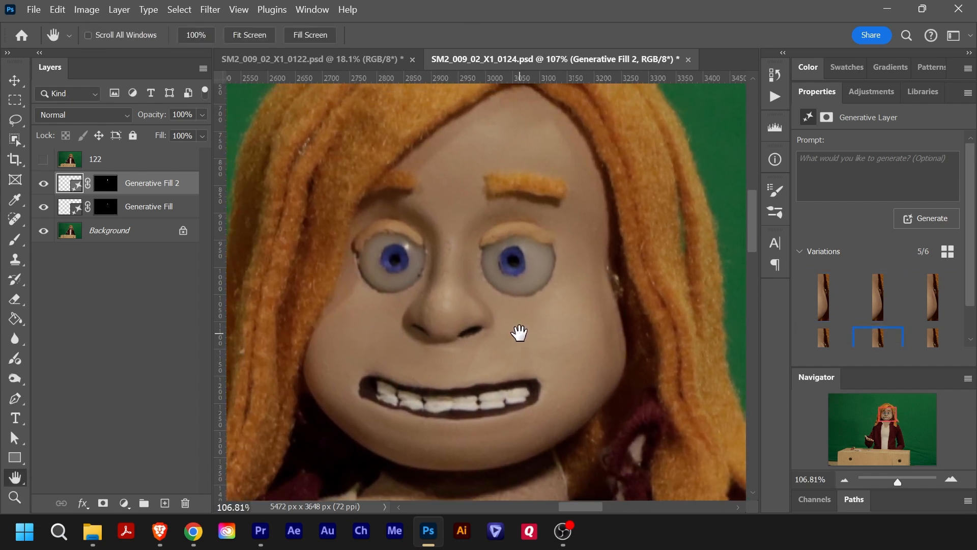
{"action": "left_click", "coordinate": [44, 161]}
{"action": "left_click", "coordinate": [44, 161]}
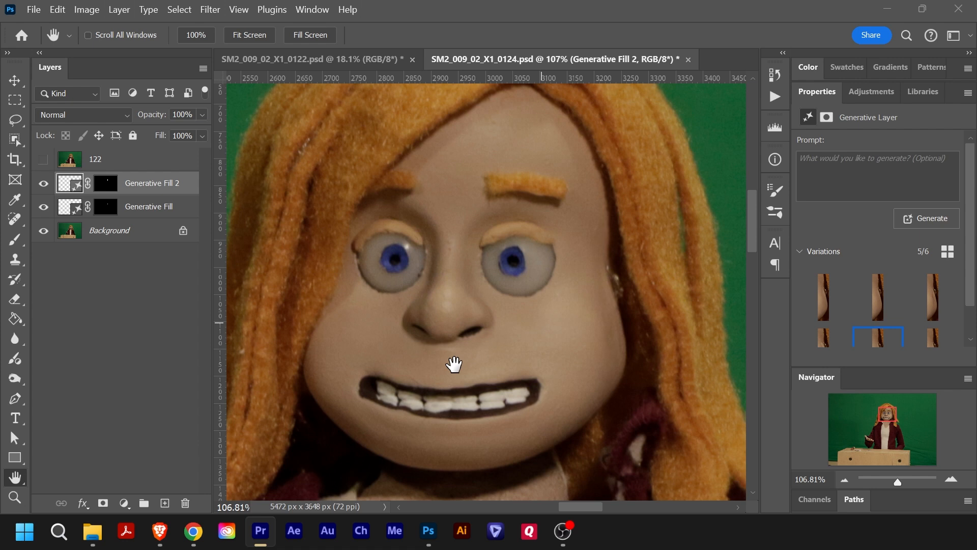
- Generate another set of variations for the Generative Fill layer beneath the nose and preview the second and third ones
{"action": "left_click", "coordinate": [162, 210]}
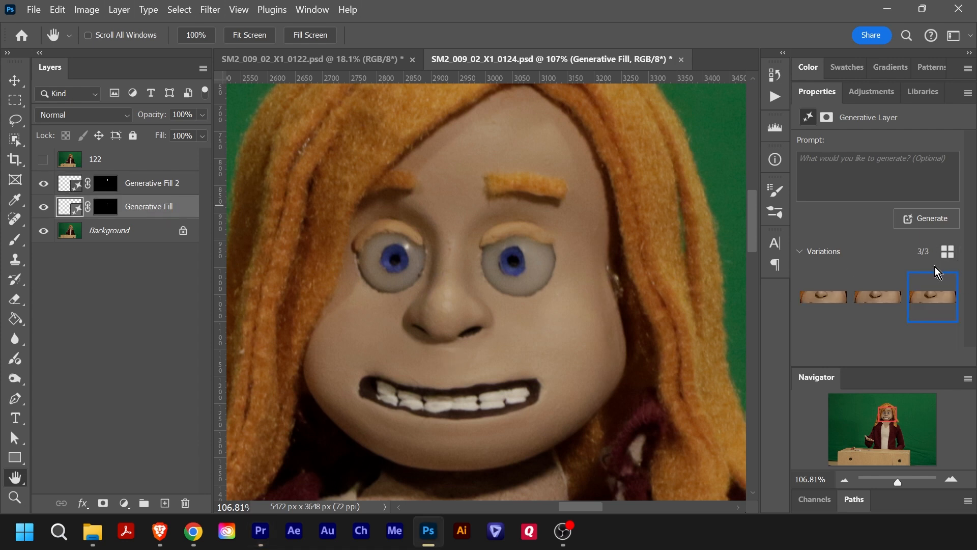
{"action": "left_click", "coordinate": [931, 220]}
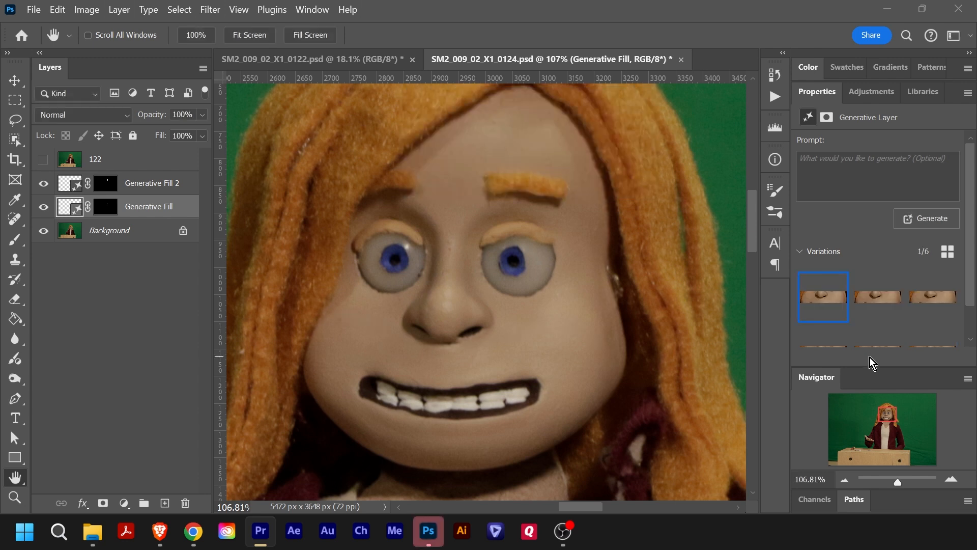
{"action": "left_click", "coordinate": [886, 303]}
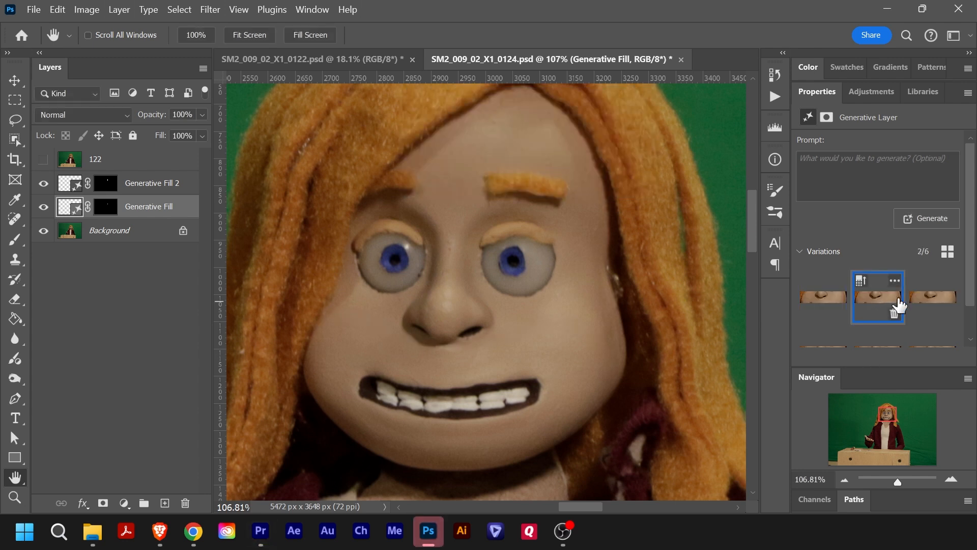
{"action": "left_click", "coordinate": [932, 304]}
{"action": "left_click", "coordinate": [876, 305]}
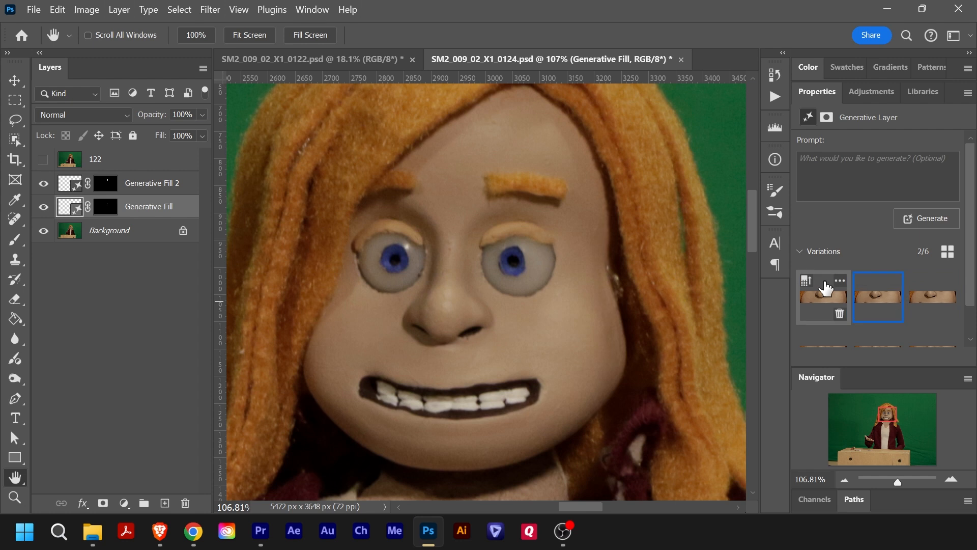
- Use the sixth variation for the Generative Fill layer and compare it against layer 122 by toggling 122's visibility
{"action": "left_click", "coordinate": [44, 158]}
{"action": "left_click", "coordinate": [43, 159]}
{"action": "left_click", "coordinate": [43, 158]}
{"action": "left_click", "coordinate": [44, 159]}
{"action": "left_click", "coordinate": [43, 159]}
{"action": "left_click", "coordinate": [43, 159]}
{"action": "left_click", "coordinate": [44, 160]}
{"action": "left_click", "coordinate": [43, 159]}
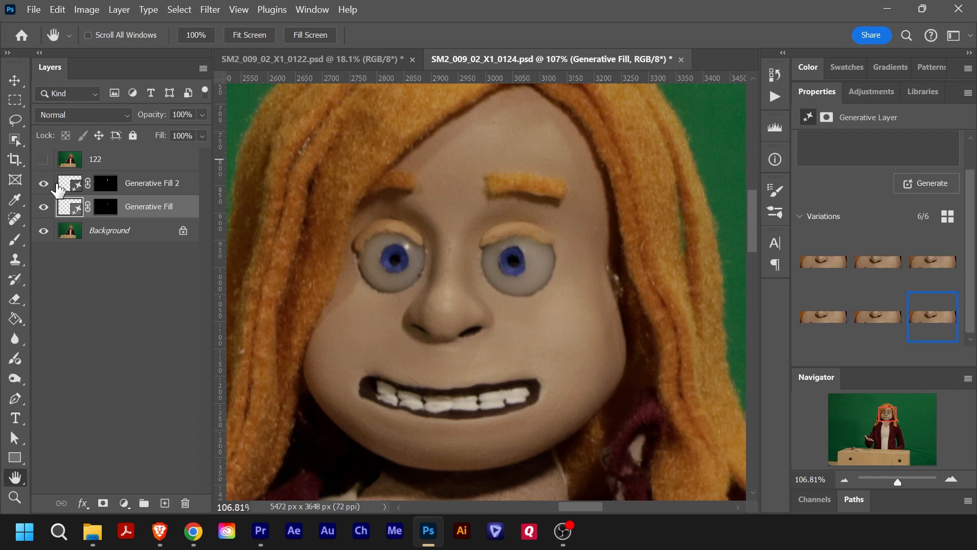
- Show and select layer 122, and draw a Lasso selection around its nose
{"action": "left_click", "coordinate": [43, 160]}
{"action": "key", "text": "z"}
{"action": "left_click_drag", "start_coordinate": [454, 316], "coordinate": [490, 323]}
{"action": "key", "text": "l"}
{"action": "mouse_move", "coordinate": [555, 280]}
{"action": "left_mouse_down"}
{"action": "mouse_move", "coordinate": [471, 246]}
{"action": "mouse_move", "coordinate": [476, 398]}
{"action": "mouse_move", "coordinate": [545, 270]}
{"action": "left_mouse_up"}
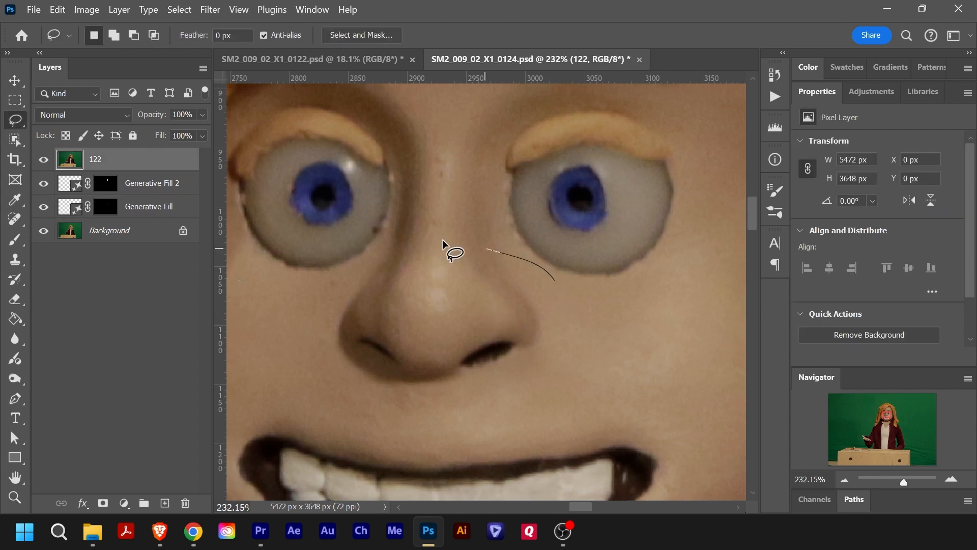
- Feather the nose selection by 5 pixels and copy the selected area of layer 122
{"action": "right_click", "coordinate": [505, 300]}
{"action": "left_click", "coordinate": [567, 161]}
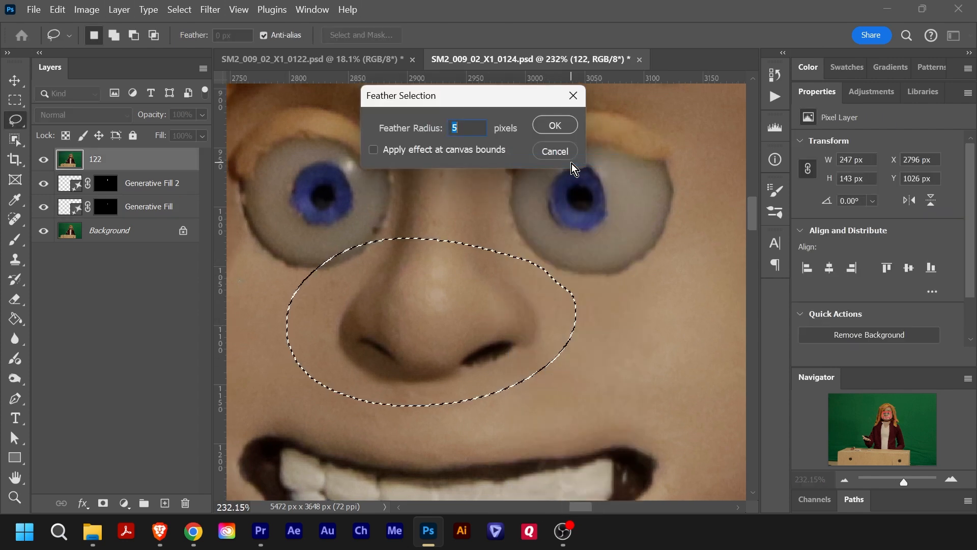
{"action": "left_click", "coordinate": [563, 127]}
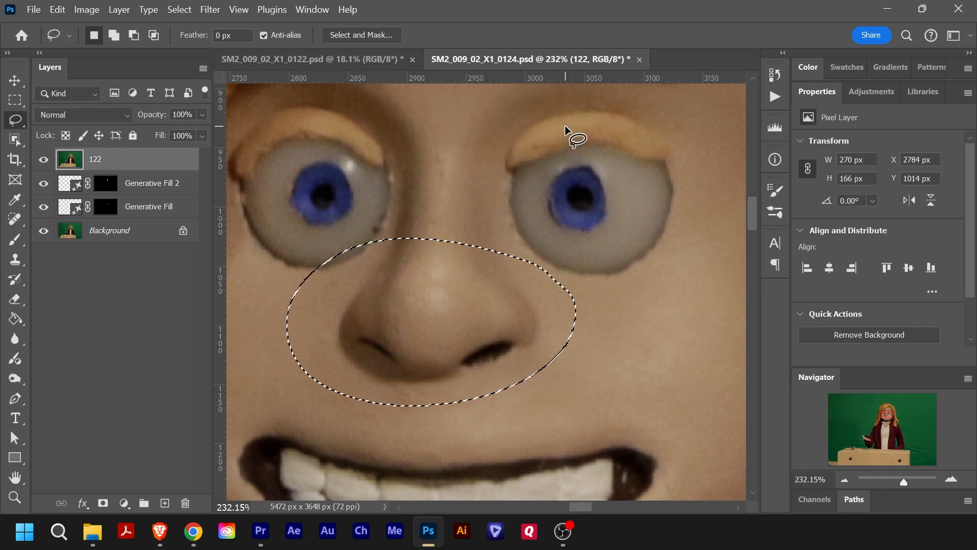
{"action": "key", "text": "ctrl+c"}
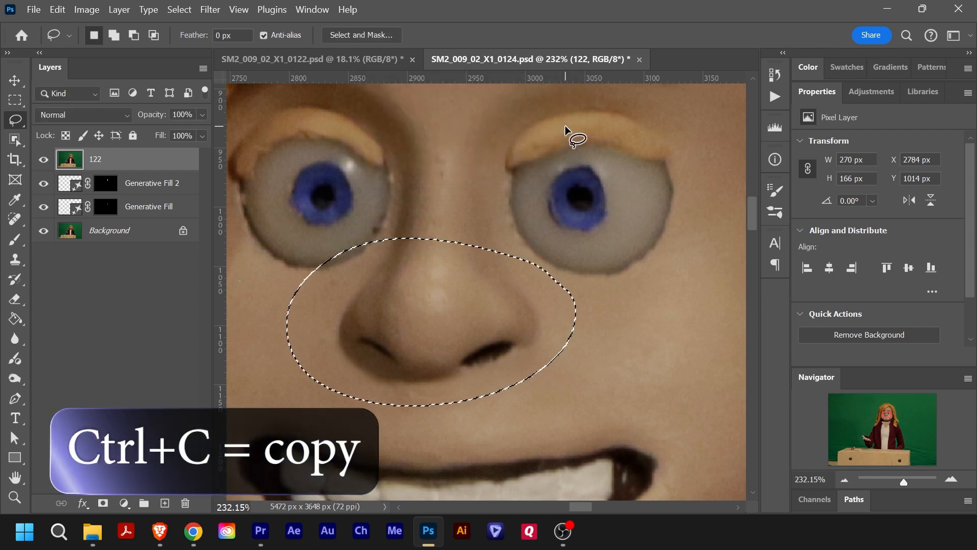
- Paste the copied nose in place and arrange the pasted layer beneath the hidden layer 122
{"action": "key", "text": "ctrl+shift+v"}
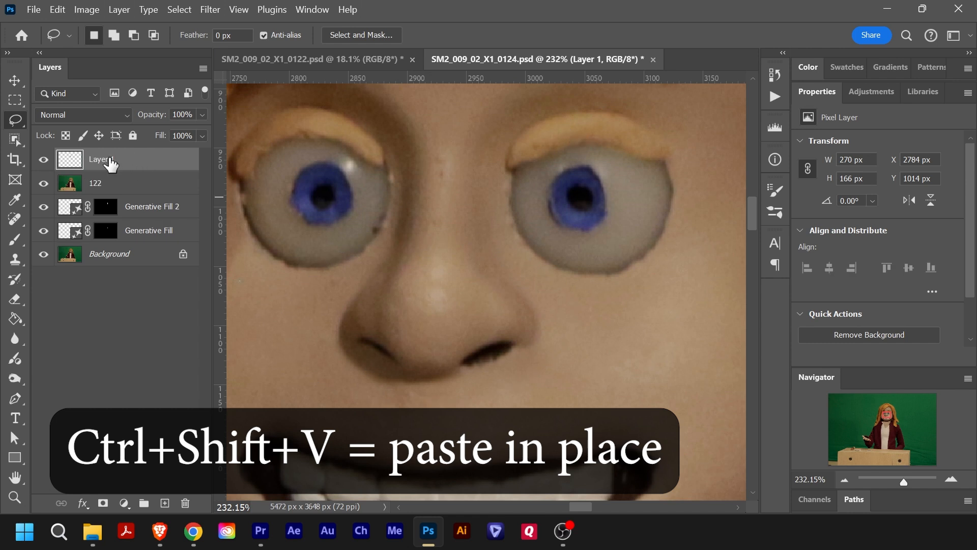
{"action": "left_click", "coordinate": [45, 184]}
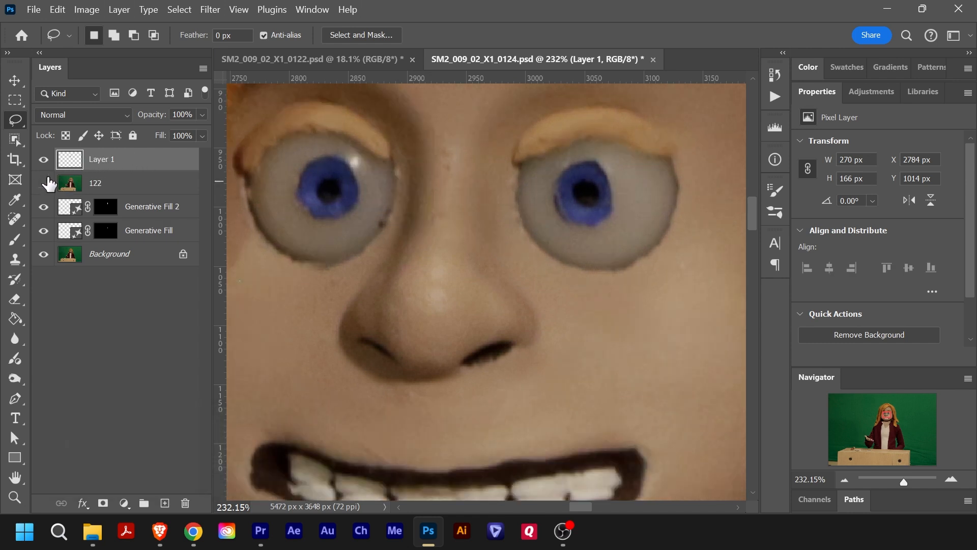
{"action": "left_click_drag", "start_coordinate": [128, 166], "coordinate": [131, 193]}
{"action": "left_click", "coordinate": [45, 185]}
{"action": "left_click", "coordinate": [44, 187]}
- Reduce Layer 1 to 64% opacity, nudge the nose to X 2789 px and Y 1008 px, and restore its opacity to 100%
{"action": "left_click_drag", "start_coordinate": [194, 120], "coordinate": [162, 139]}
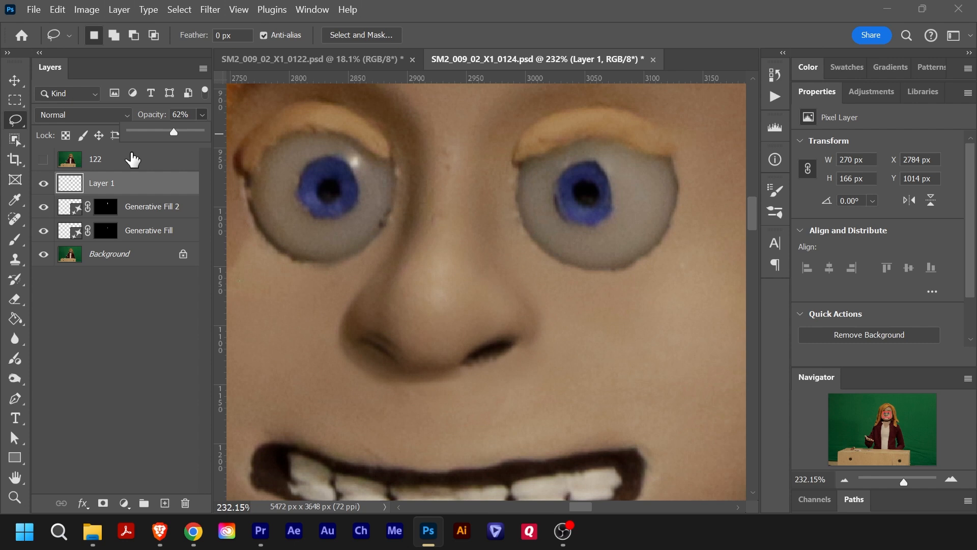
{"action": "key", "text": "v"}
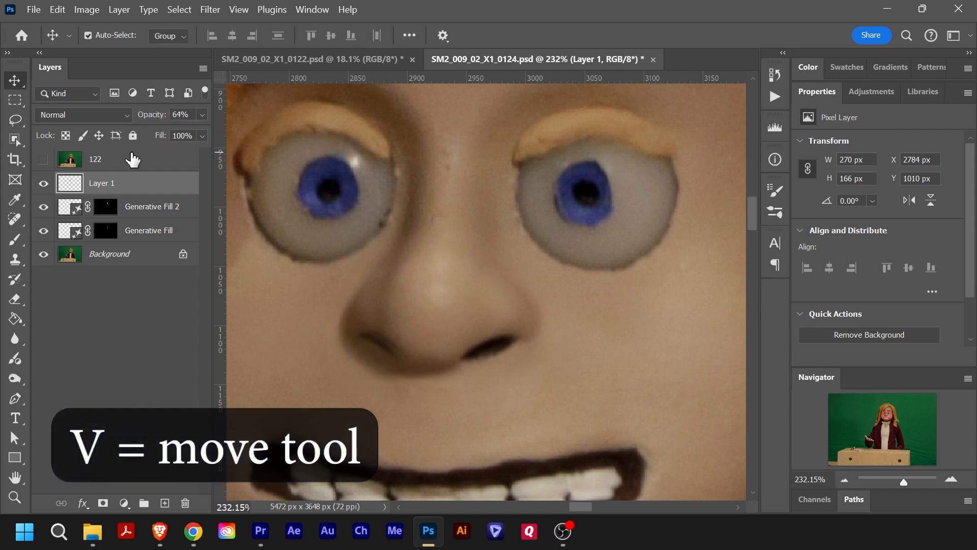
{"action": "key", "text": "Right"}
{"action": "key", "text": "Right"}
{"action": "key", "text": "Right"}
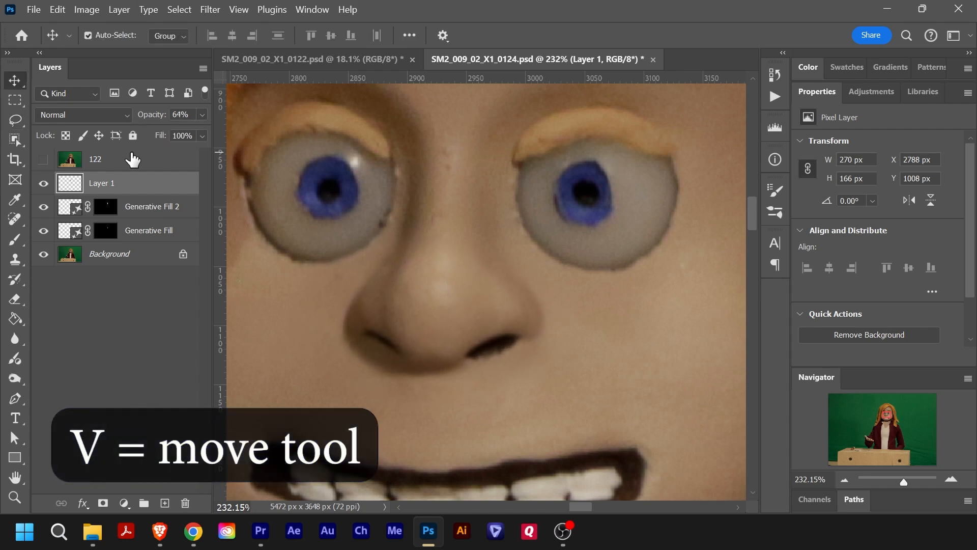
{"action": "key", "text": "Down"}
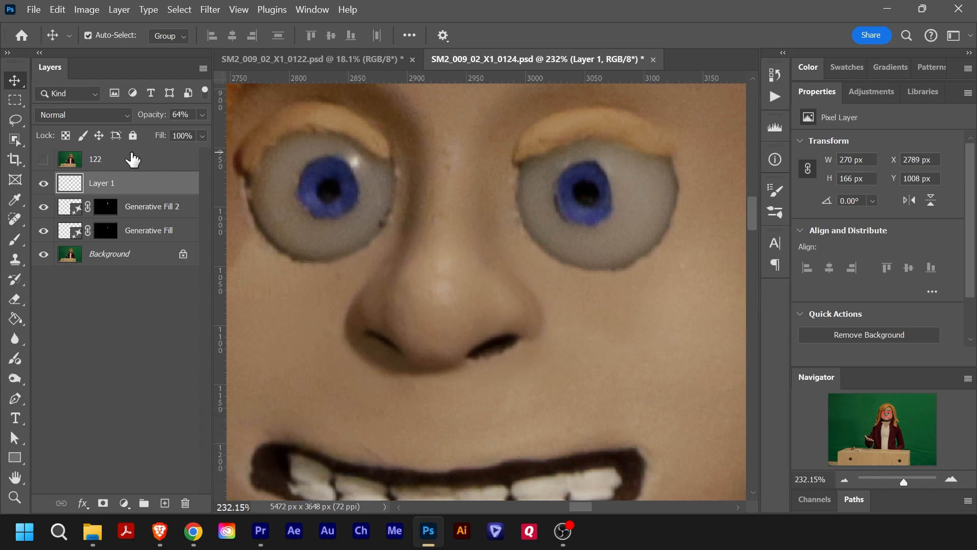
{"action": "left_click", "coordinate": [204, 116]}
- Compare the nose with and without the pasted patch by toggling Layer 1's visibility
{"action": "left_click", "coordinate": [43, 186]}
{"action": "left_click", "coordinate": [43, 185]}
{"action": "left_click", "coordinate": [44, 185]}
{"action": "left_click", "coordinate": [44, 185]}
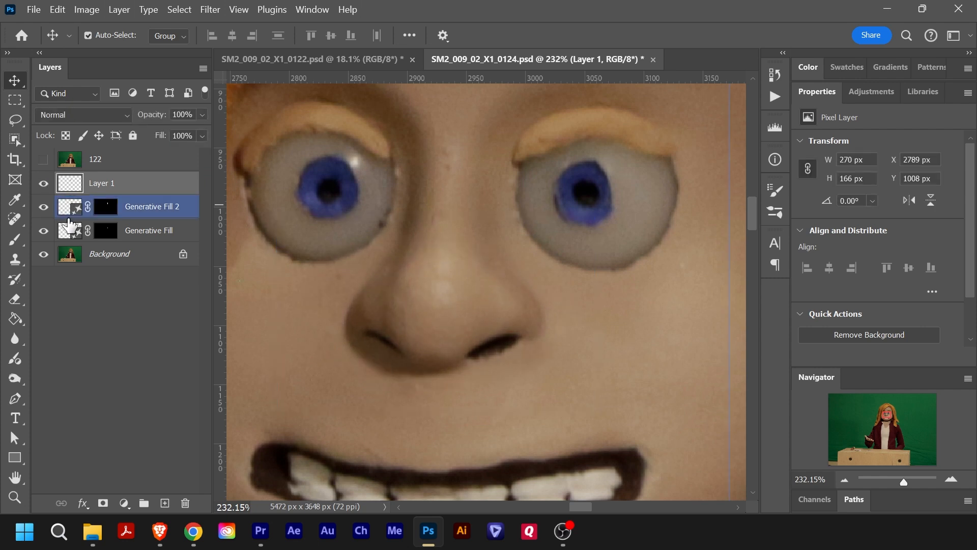
- Isolate Layer 1 and erase the pasted nose with a soft 61 px Eraser, keeping only the shadow along its lower-left edge
{"action": "left_click_drag", "start_coordinate": [44, 206], "coordinate": [49, 310]}
{"action": "key", "text": "e"}
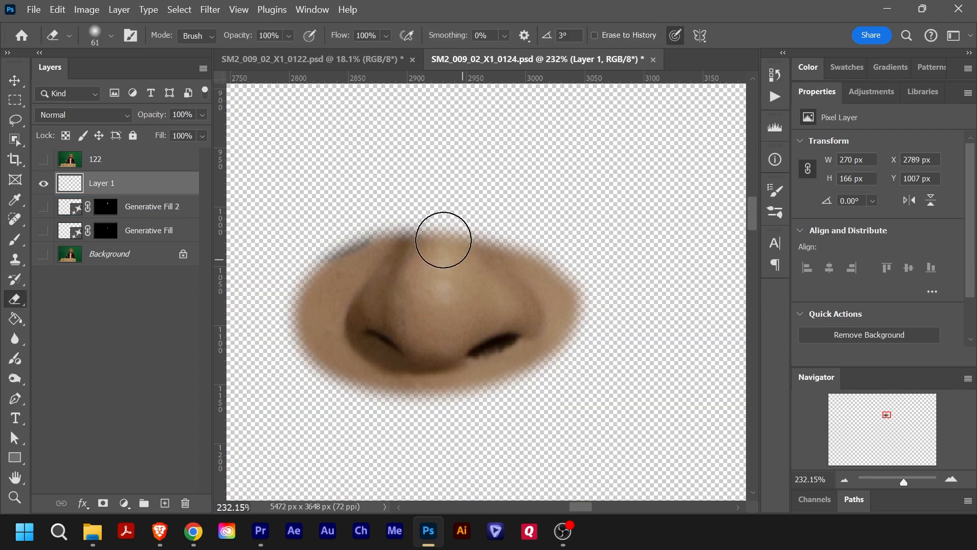
{"action": "mouse_move", "coordinate": [397, 219]}
{"action": "left_mouse_down"}
{"action": "mouse_move", "coordinate": [366, 246]}
{"action": "mouse_move", "coordinate": [441, 233]}
{"action": "mouse_move", "coordinate": [414, 234]}
{"action": "left_mouse_up"}
{"action": "right_click", "coordinate": [420, 240]}
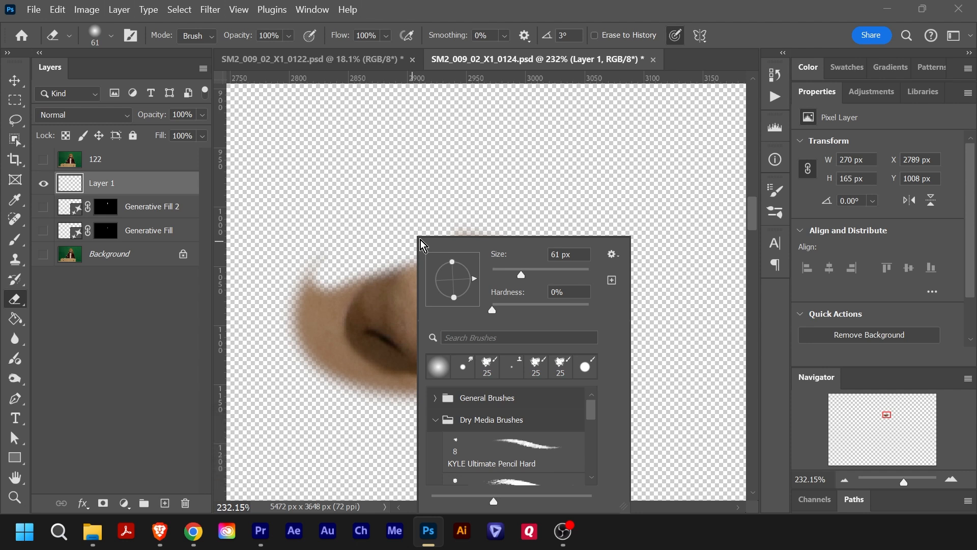
{"action": "left_click", "coordinate": [515, 206]}
{"action": "mouse_move", "coordinate": [398, 247]}
{"action": "left_mouse_down"}
{"action": "mouse_move", "coordinate": [450, 231]}
{"action": "mouse_move", "coordinate": [429, 225]}
{"action": "mouse_move", "coordinate": [454, 273]}
{"action": "mouse_move", "coordinate": [409, 278]}
{"action": "mouse_move", "coordinate": [474, 259]}
{"action": "mouse_move", "coordinate": [395, 299]}
{"action": "mouse_move", "coordinate": [524, 356]}
{"action": "mouse_move", "coordinate": [362, 448]}
{"action": "left_mouse_up"}
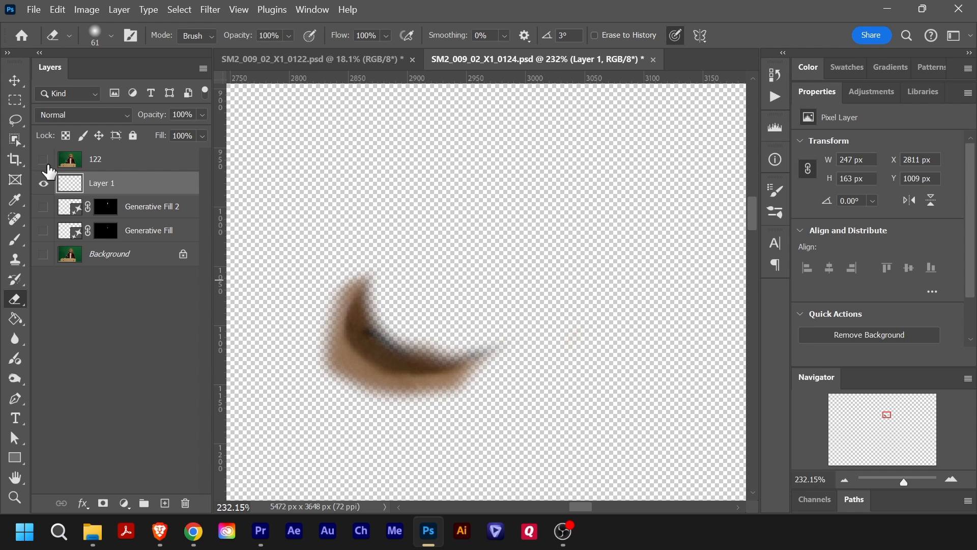
- Show the Generative Fill and Background layers again and compare the nose by toggling Layer 1 and layer 122
{"action": "left_click_drag", "start_coordinate": [40, 211], "coordinate": [51, 429]}
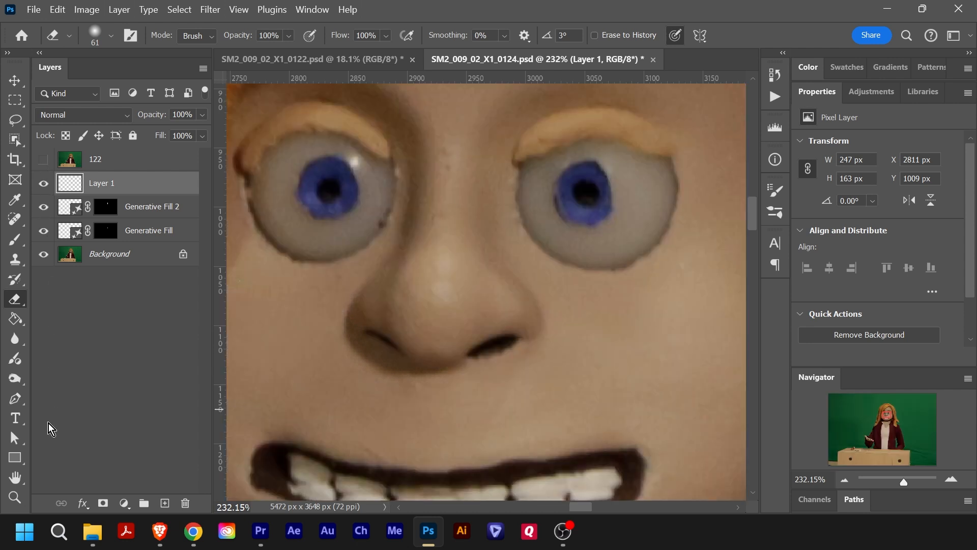
{"action": "left_click", "coordinate": [44, 184]}
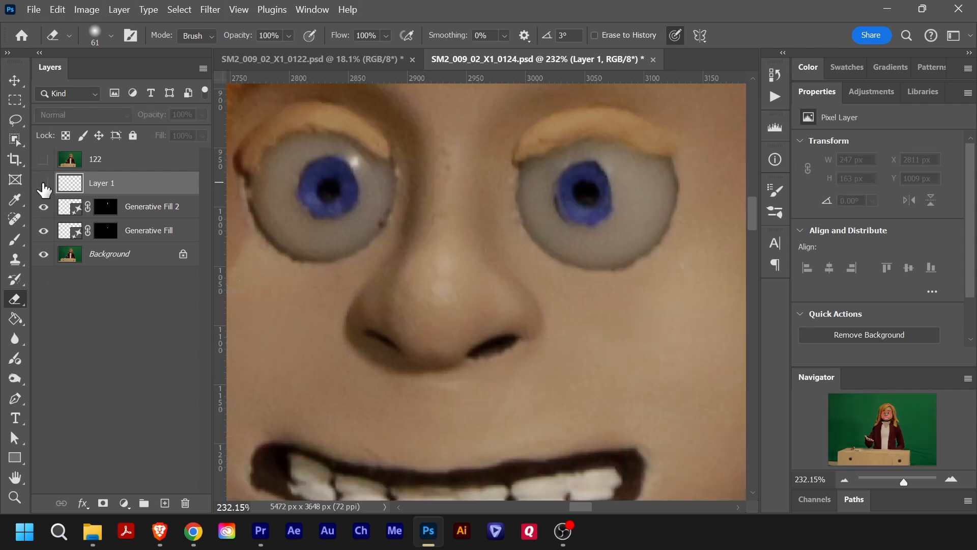
{"action": "left_click", "coordinate": [44, 164]}
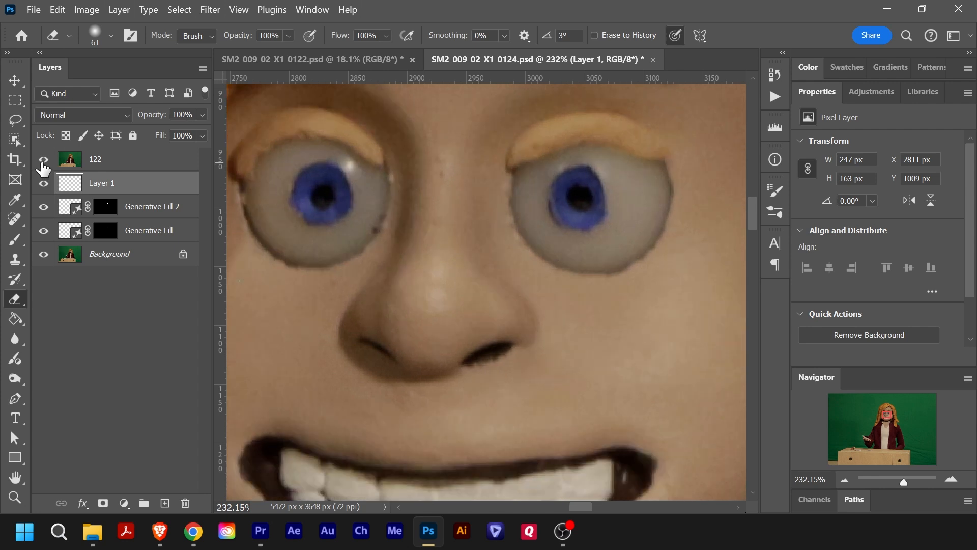
{"action": "left_click", "coordinate": [44, 164]}
{"action": "left_click", "coordinate": [44, 163]}
{"action": "left_click", "coordinate": [44, 163]}
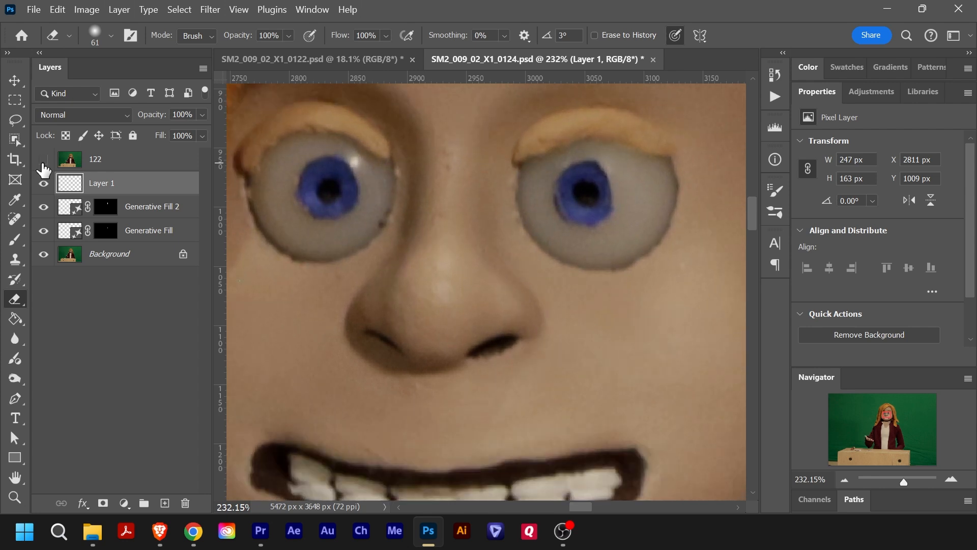
- Save the layered document as SM2_009_02_X1_0124.psd in the Seam REMOVED PSD folder
{"action": "key", "text": "ctrl+0"}
{"action": "key", "text": "ctrl+shift+s"}
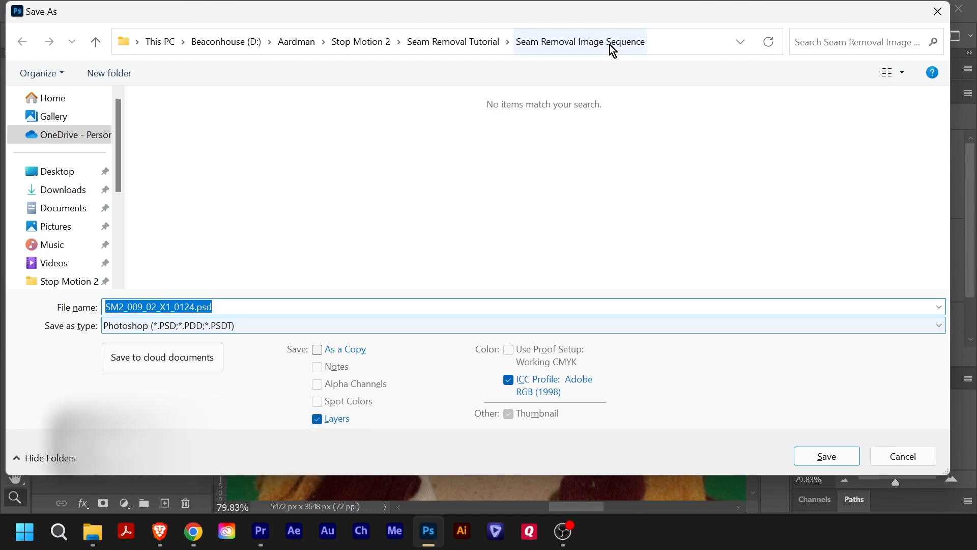
{"action": "left_click", "coordinate": [464, 44]}
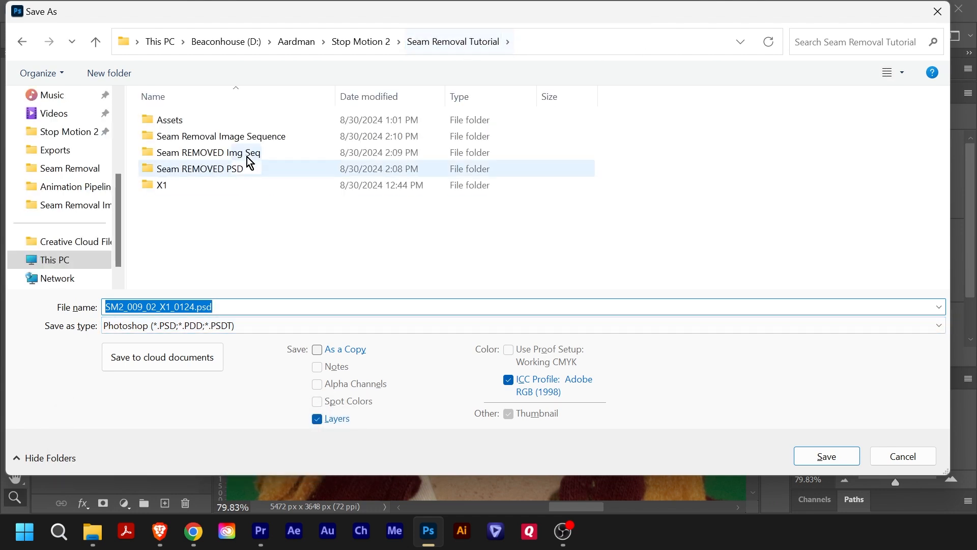
{"action": "left_click", "coordinate": [233, 169]}
{"action": "left_click", "coordinate": [827, 461]}
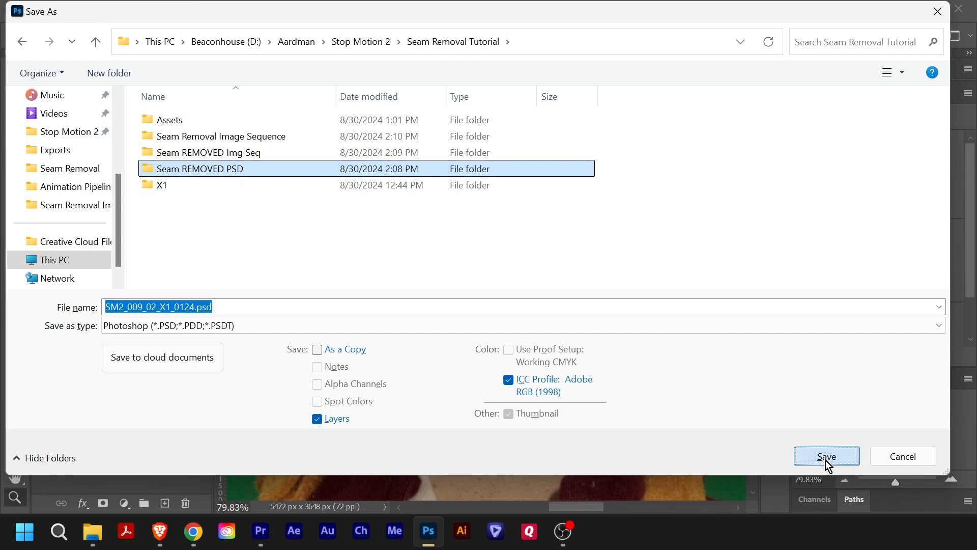
{"action": "left_click", "coordinate": [822, 459]}
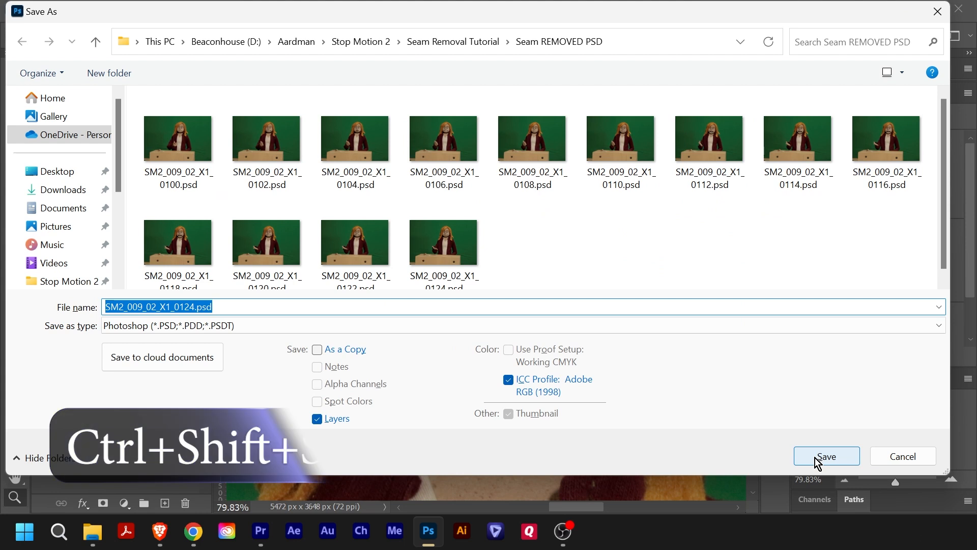
- Save a JPEG copy as SM2_009_02_X1_0124.jpg in the Seam REMOVED Img Seq folder with quality 12 and Baseline ("Standard") format
{"action": "left_click", "coordinate": [465, 44]}
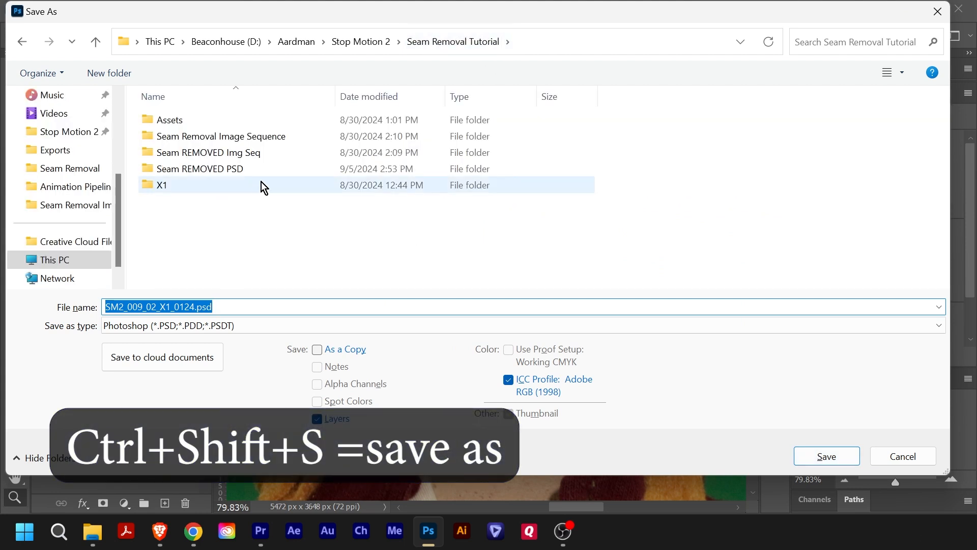
{"action": "left_click", "coordinate": [272, 157]}
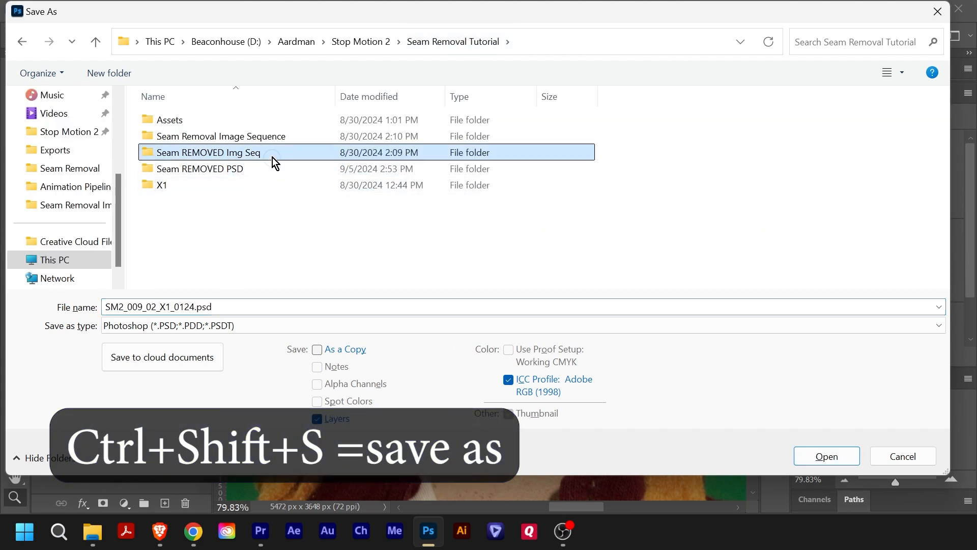
{"action": "left_click", "coordinate": [837, 460]}
{"action": "left_click", "coordinate": [318, 350]}
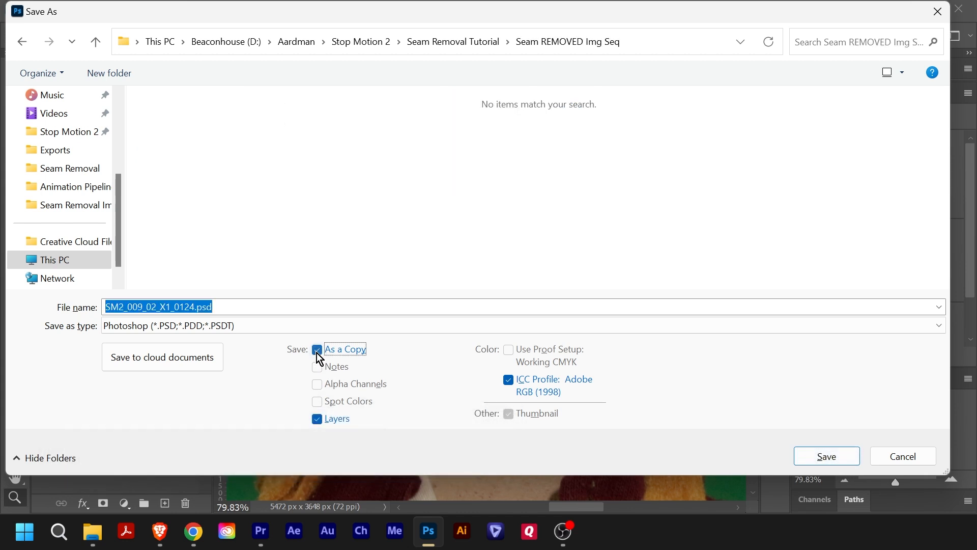
{"action": "left_click", "coordinate": [227, 328]}
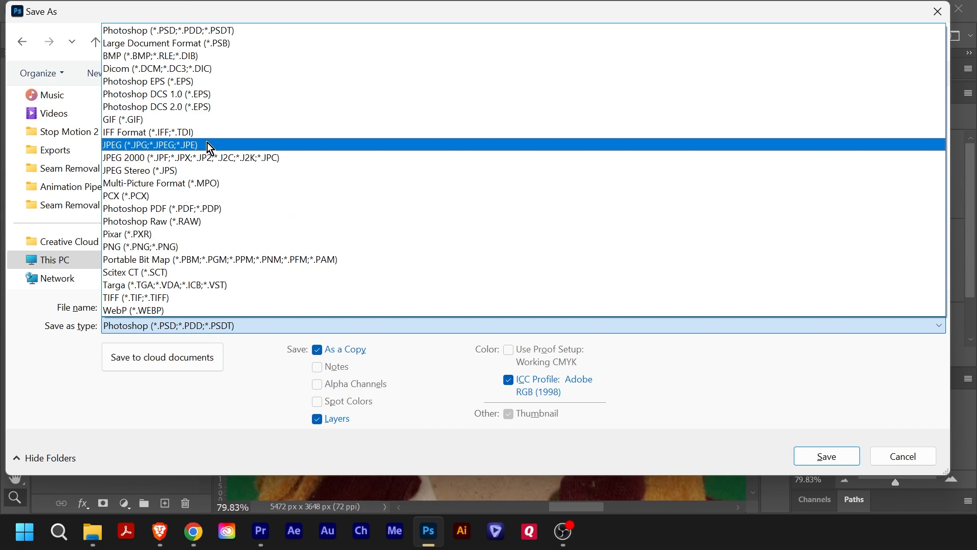
{"action": "left_click", "coordinate": [239, 145]}
{"action": "left_click_drag", "start_coordinate": [946, 200], "coordinate": [945, 248]}
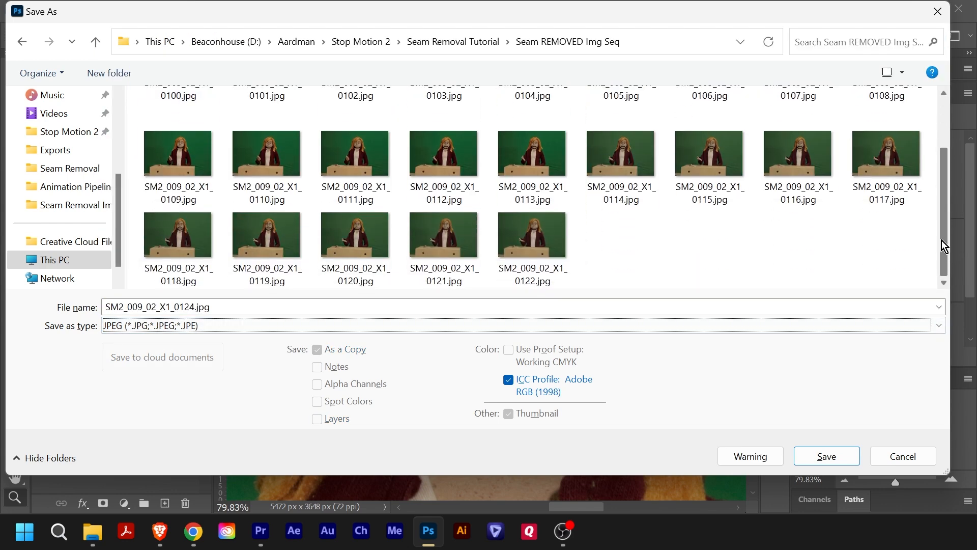
{"action": "left_click", "coordinate": [830, 461]}
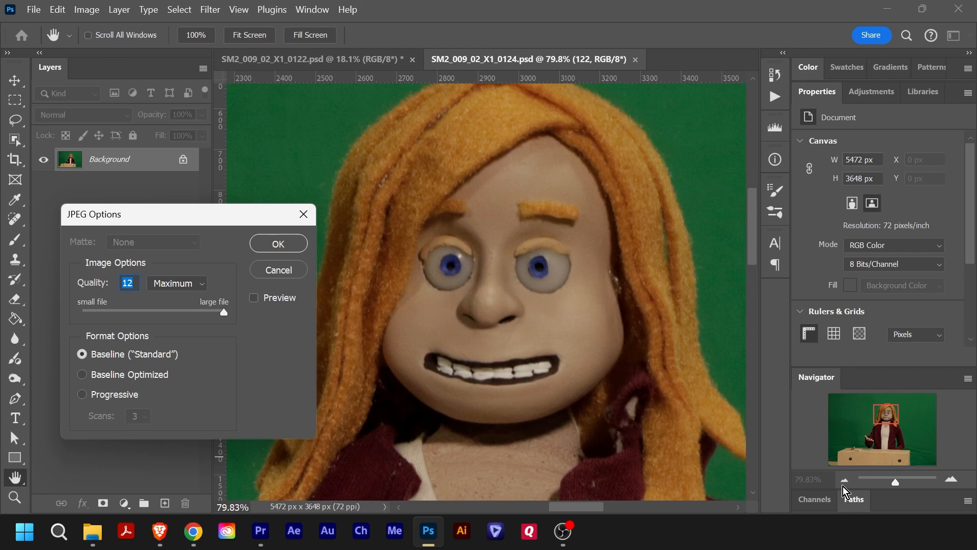
{"action": "left_click", "coordinate": [286, 243]}
{"action": "key", "text": "z"}
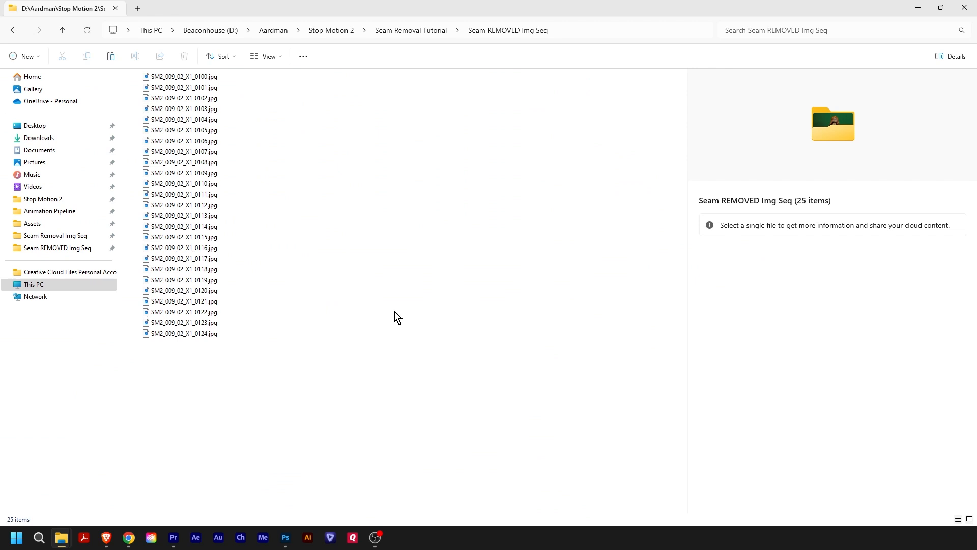
- In File Explorer, open the Seam Removal Image Sequence folder and compare the previews of frame 0124 and its neighbouring frame 0125
{"action": "left_click", "coordinate": [420, 32]}
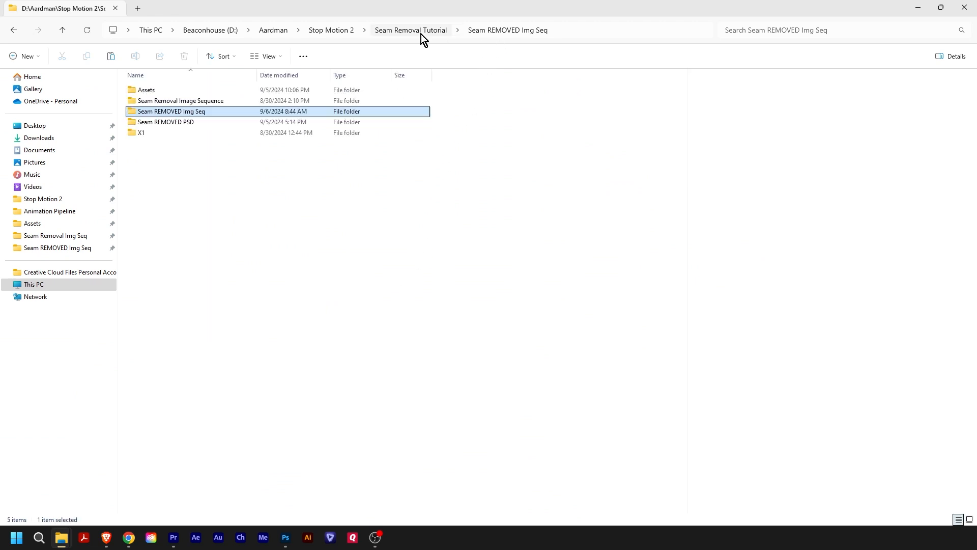
{"action": "left_click", "coordinate": [176, 100]}
{"action": "double_click", "coordinate": [177, 100]}
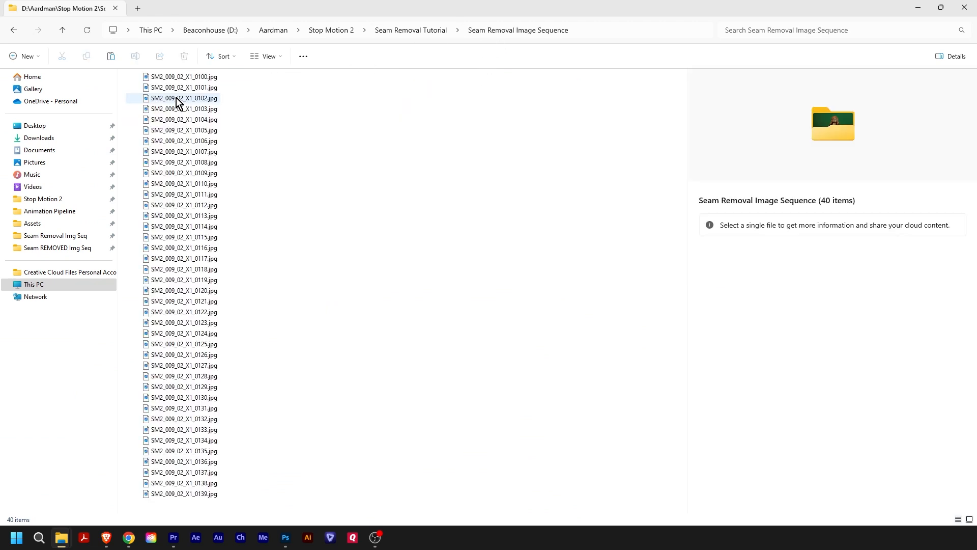
{"action": "left_click", "coordinate": [216, 334]}
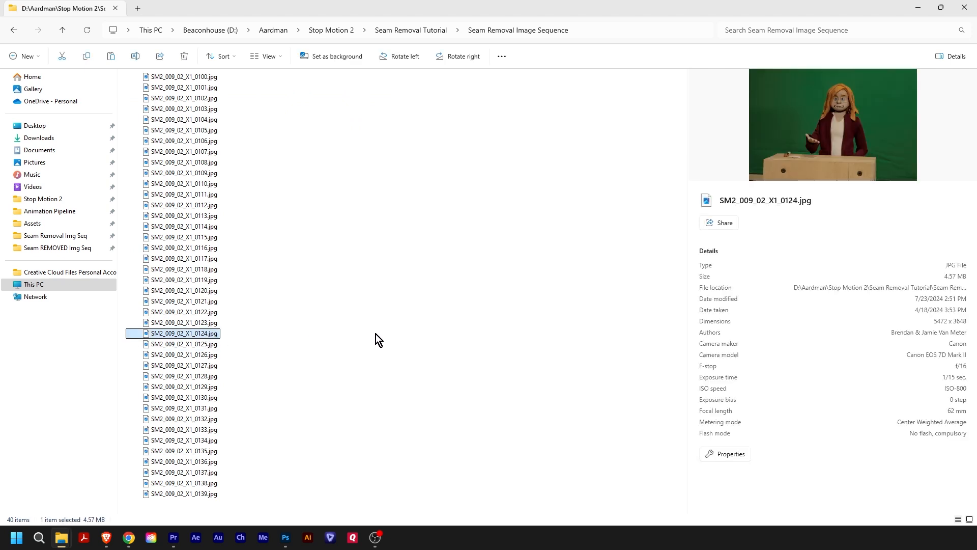
{"action": "key", "text": "Down"}
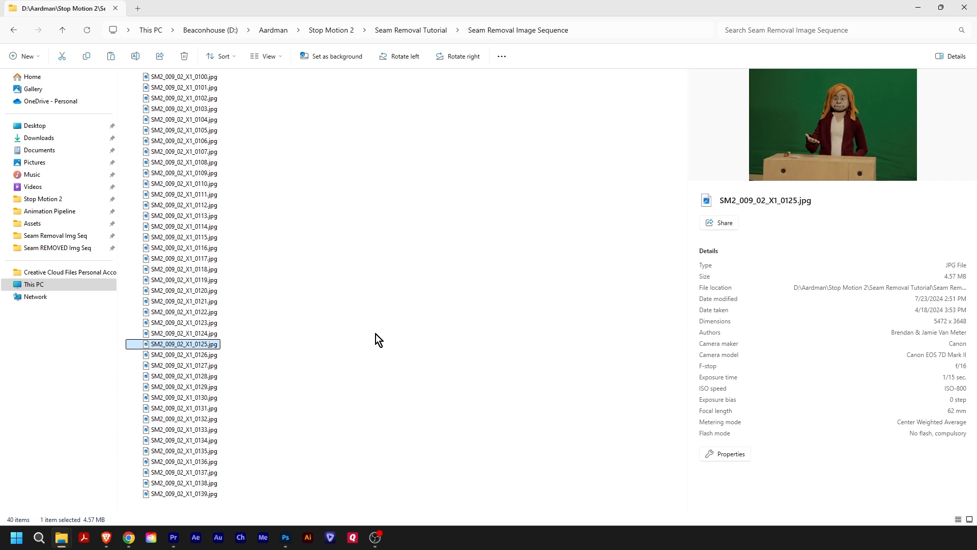
{"action": "key", "text": "Down"}
{"action": "key", "text": "Up"}
{"action": "key", "text": "Up"}
{"action": "key", "text": "Down"}
{"action": "key", "text": "Down"}
{"action": "key", "text": "Up"}
{"action": "key", "text": "Down"}
{"action": "key", "text": "Up"}
{"action": "key", "text": "Down"}
{"action": "key", "text": "Up"}
{"action": "key", "text": "Up"}
{"action": "key", "text": "Down"}
{"action": "key", "text": "Up"}
{"action": "key", "text": "Down"}
{"action": "key", "text": "Up"}
{"action": "key", "text": "Down"}
- Duplicate SM2_009_02_X1_0124.jpg in the Seam REMOVED Img Seq folder and rename the copy SM2_009_02_X1_0125.jpg
{"action": "left_click", "coordinate": [426, 31]}
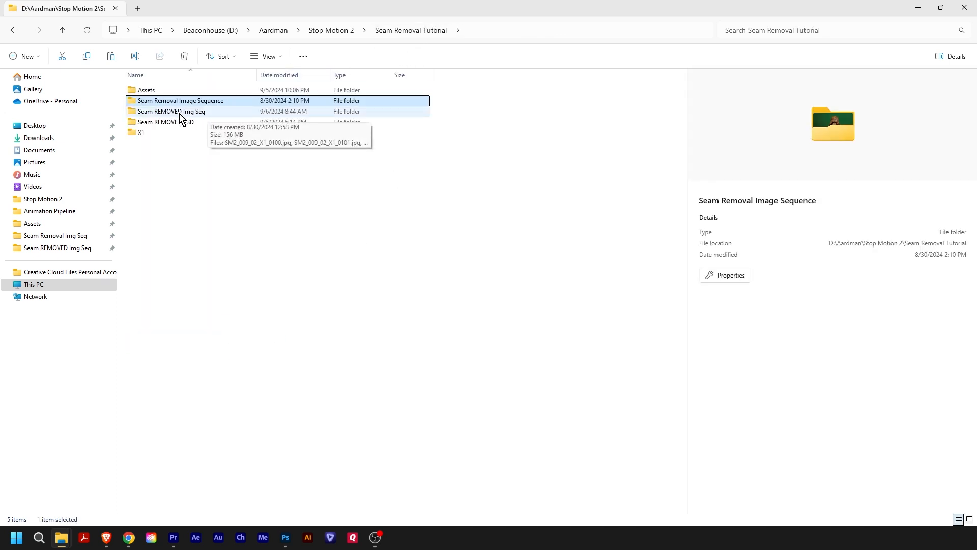
{"action": "double_click", "coordinate": [169, 112]}
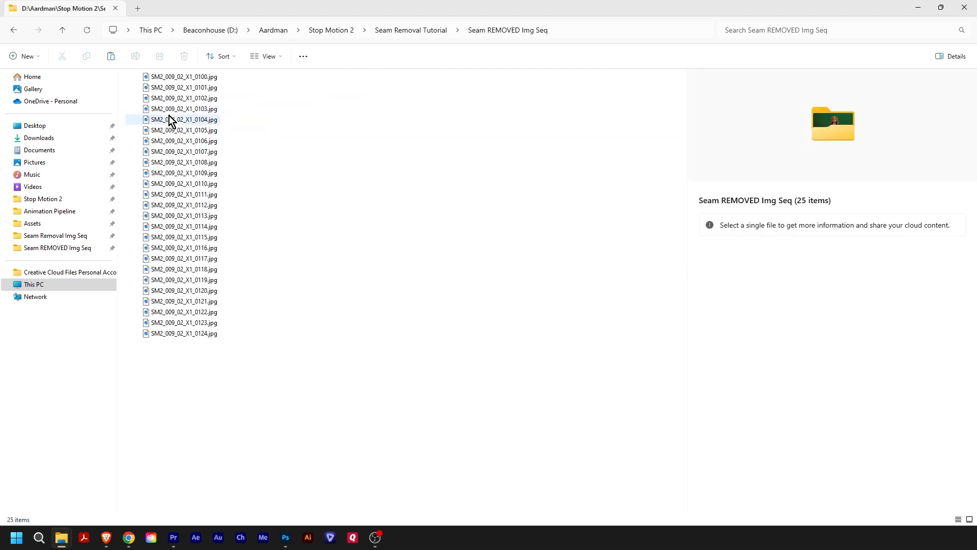
{"action": "left_click", "coordinate": [215, 334]}
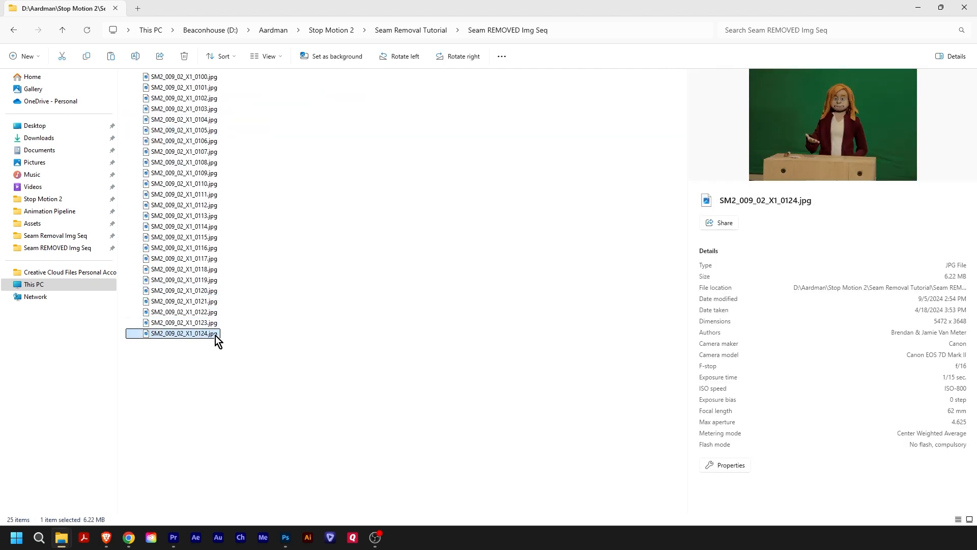
{"action": "key", "text": "ctrl+c"}
{"action": "key", "text": "ctrl+v"}
{"action": "key", "text": "F2"}
{"action": "left_click_drag", "start_coordinate": [205, 346], "coordinate": [227, 346]}
{"action": "type", "text": "5"}
{"action": "key", "text": "Return"}
- Compare the previews of the cleaned frames 0124 and 0125 in the Seam REMOVED Img Seq folder
{"action": "key", "text": "Up"}
{"action": "key", "text": "Down"}
{"action": "key", "text": "Up"}
{"action": "key", "text": "Down"}
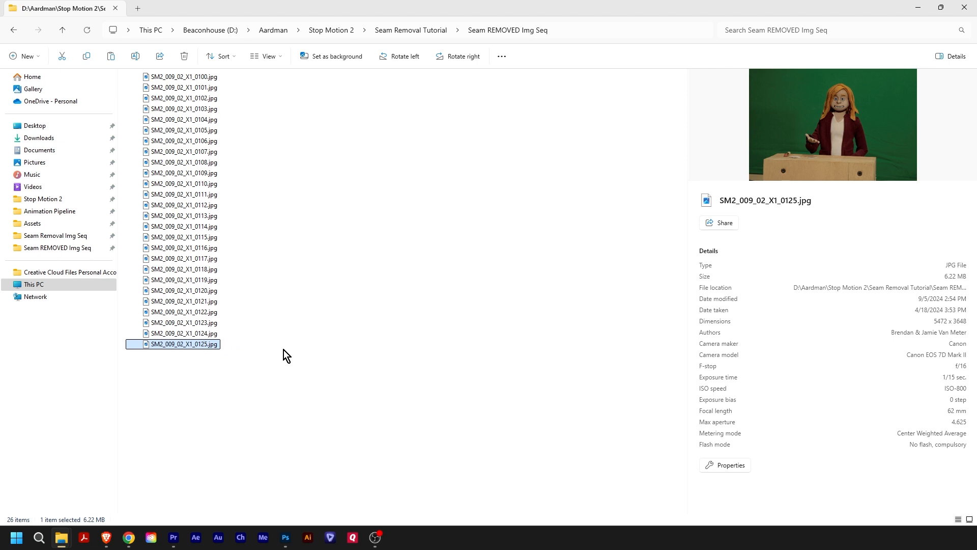
{"action": "left_click", "coordinate": [267, 377]}
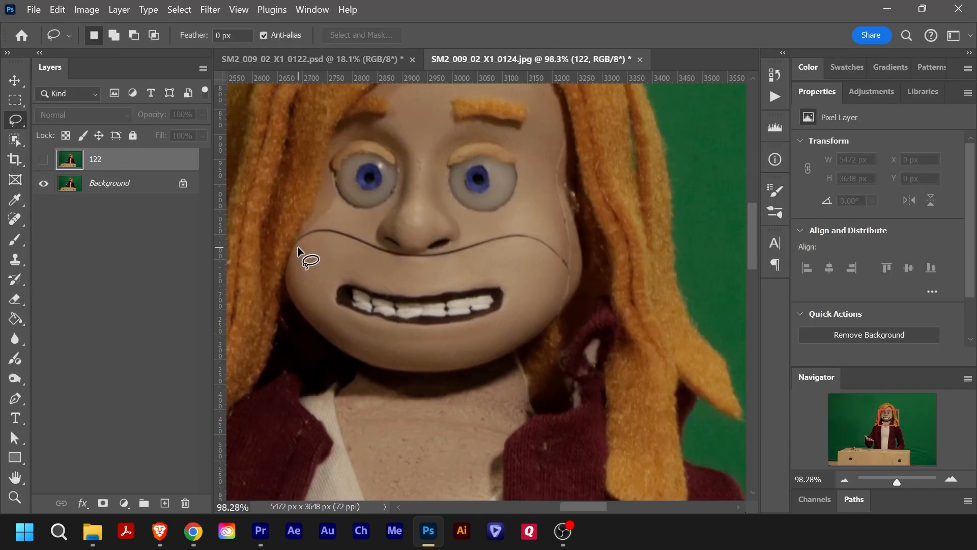
- Remove the face seams on frame 0124 with lasso selections and Generative Fill, and copy the nose area to a new layer
{"action": "left_click_drag", "start_coordinate": [305, 256], "coordinate": [389, 258]}
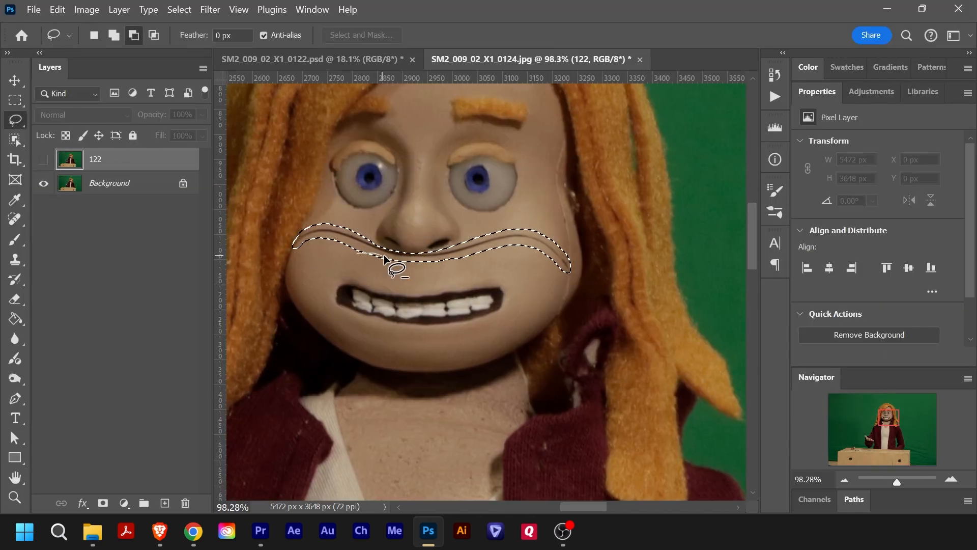
{"action": "right_click", "coordinate": [582, 239]}
{"action": "left_click", "coordinate": [642, 378]}
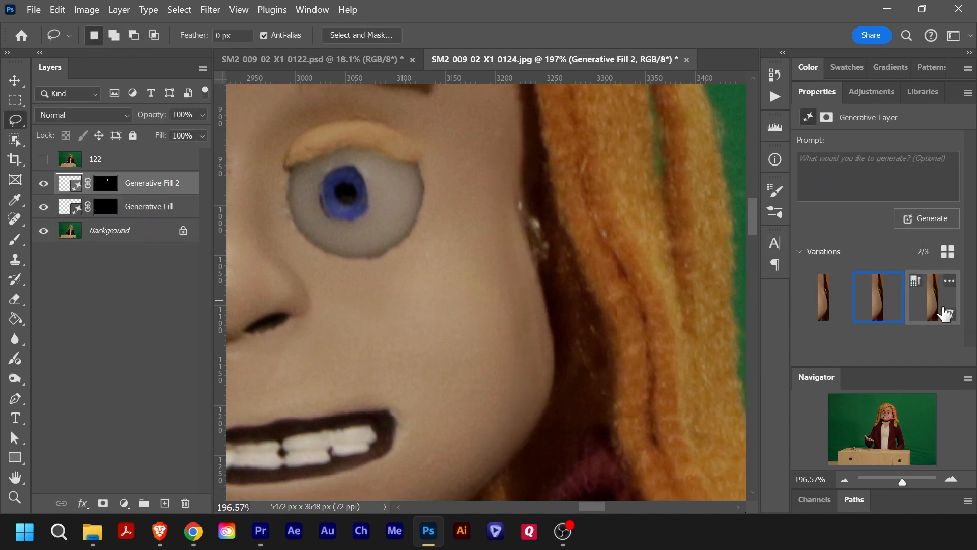
{"action": "left_click", "coordinate": [945, 312]}
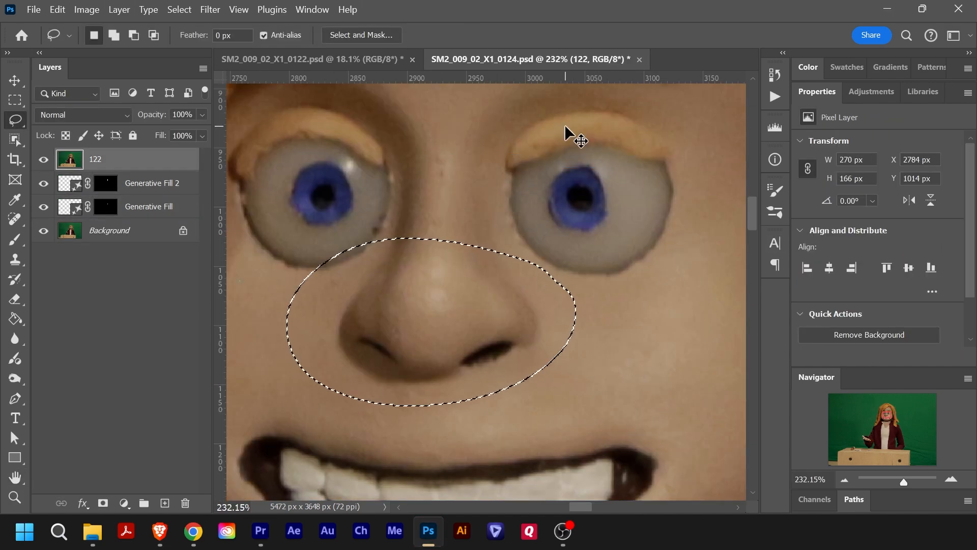
{"action": "key", "text": "ctrl+j"}
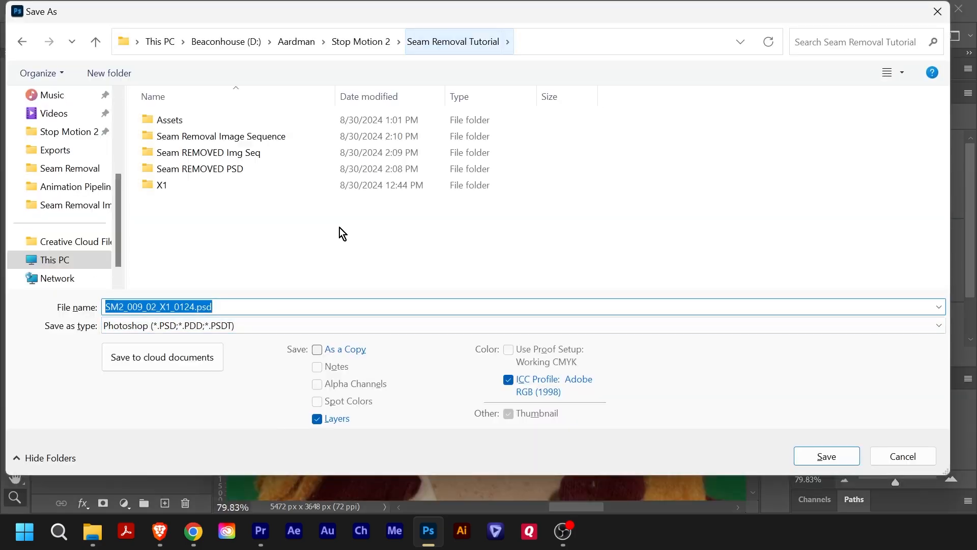
- In After Effects, import SM2_009_02_X1_0001.jpg from the Seam Removal Img Seq folder as a JPEG sequence with Create Composition enabled
{"action": "double_click", "coordinate": [208, 152]}
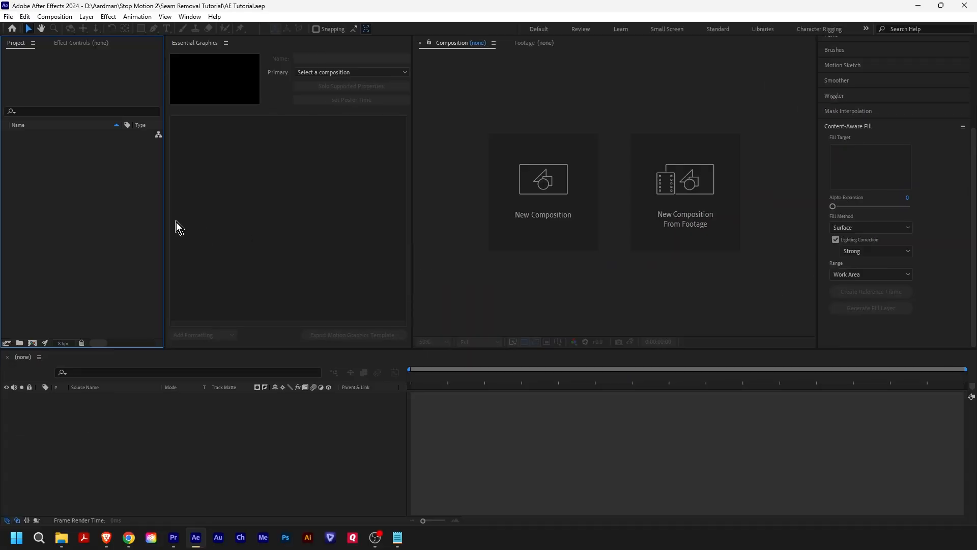
{"action": "double_click", "coordinate": [126, 204]}
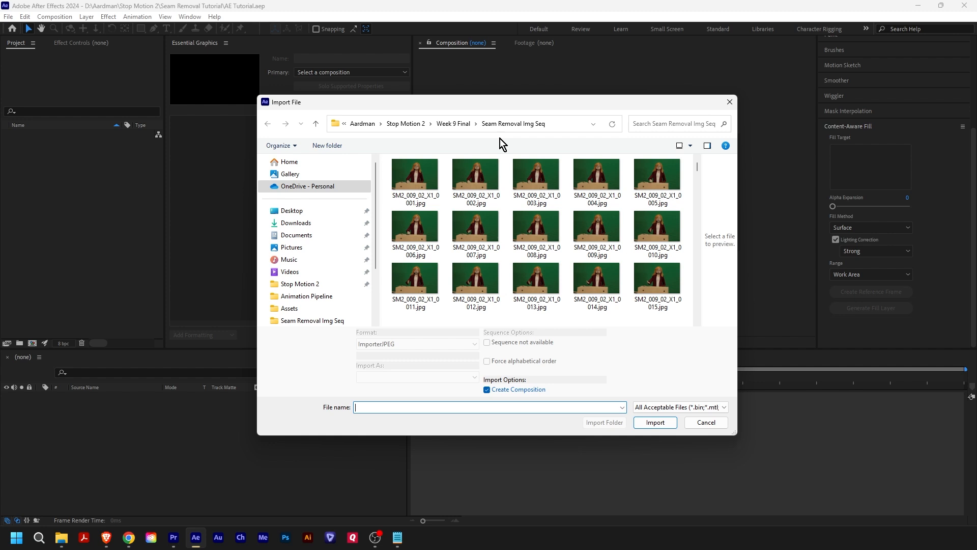
{"action": "left_click", "coordinate": [413, 197]}
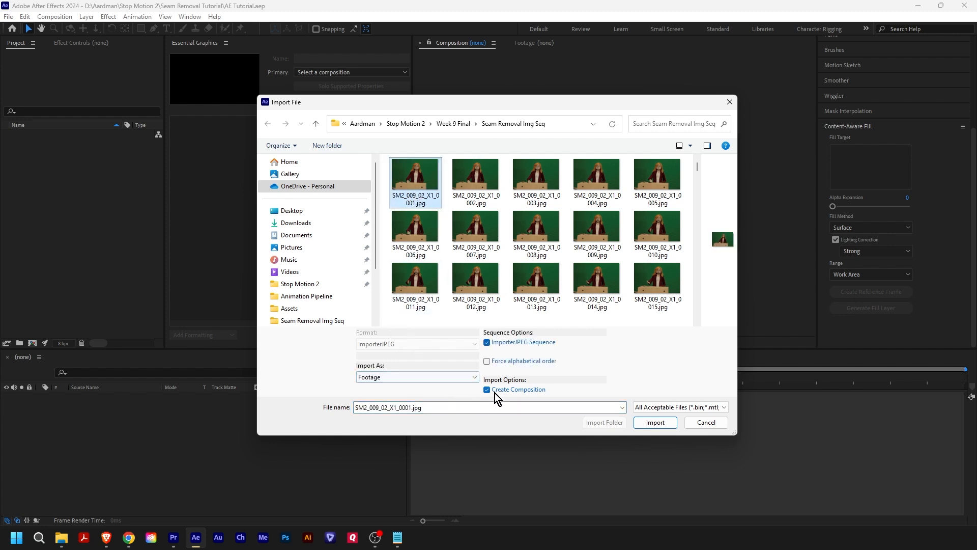
{"action": "left_click", "coordinate": [662, 429]}
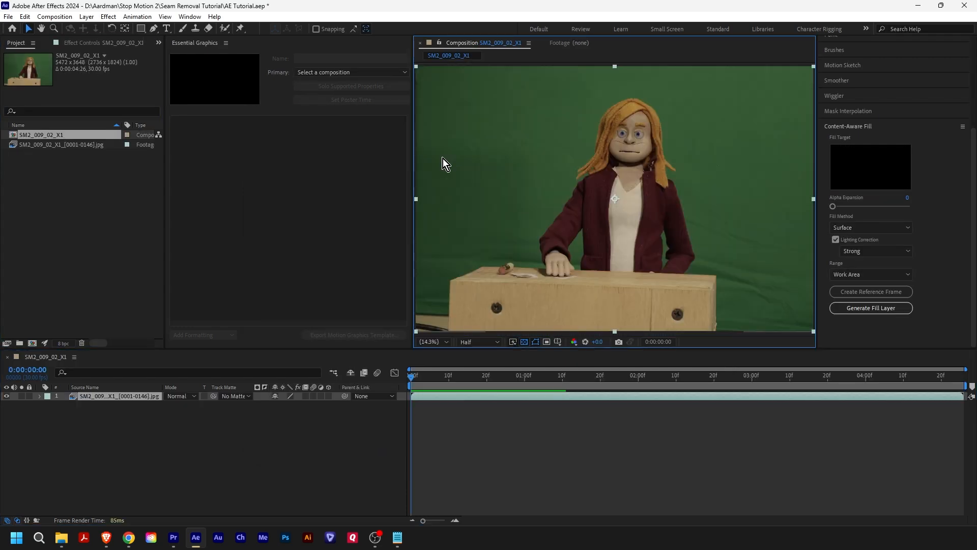
- Interpret the SM2_009_02_X1_[0001-0146].jpg footage at an assumed frame rate of 24 frames per second
{"action": "right_click", "coordinate": [77, 146]}
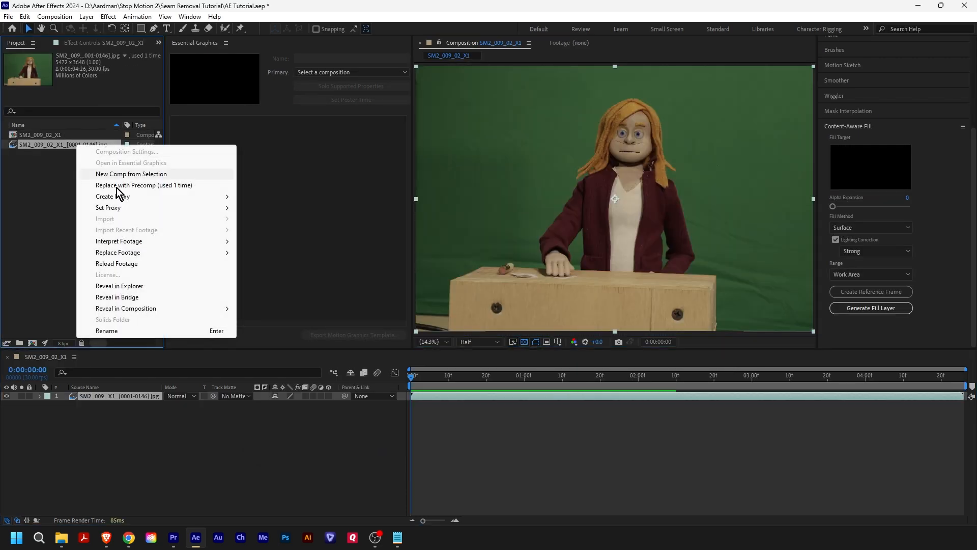
{"action": "mouse_move", "coordinate": [171, 245]}
{"action": "left_click", "coordinate": [258, 246]}
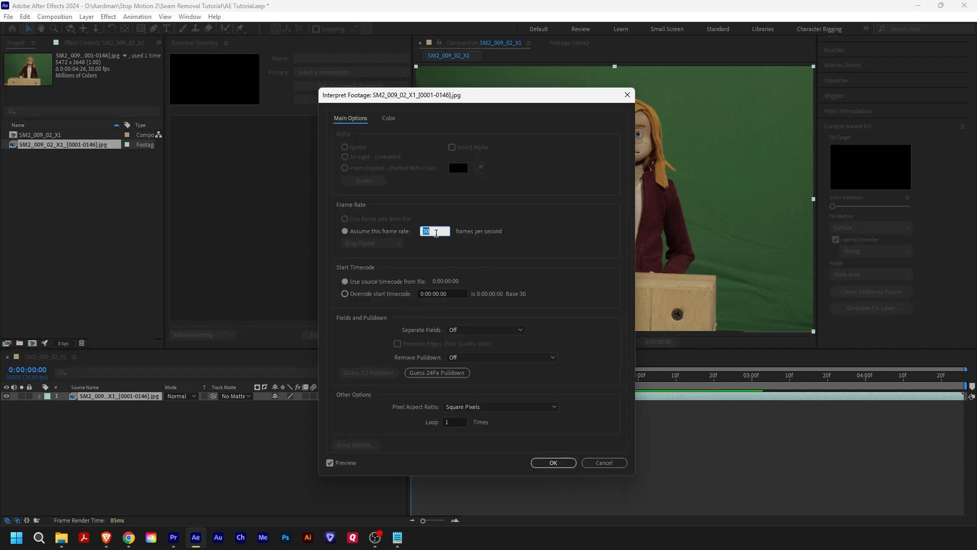
{"action": "type", "text": "24"}
{"action": "left_click", "coordinate": [555, 462]}
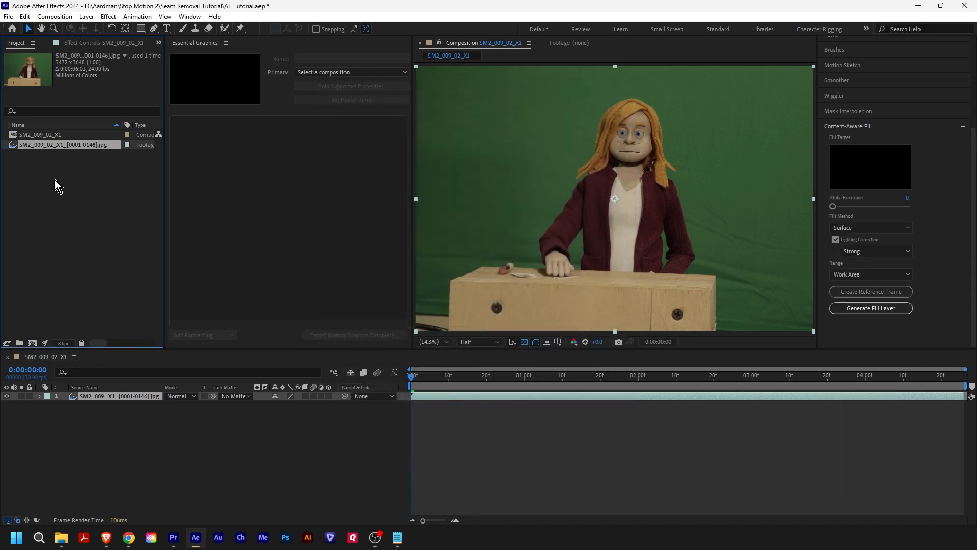
- Set the SM2_009_02_X1 composition to 24 frames per second with a duration of 0:00:40:00
{"action": "right_click", "coordinate": [33, 134]}
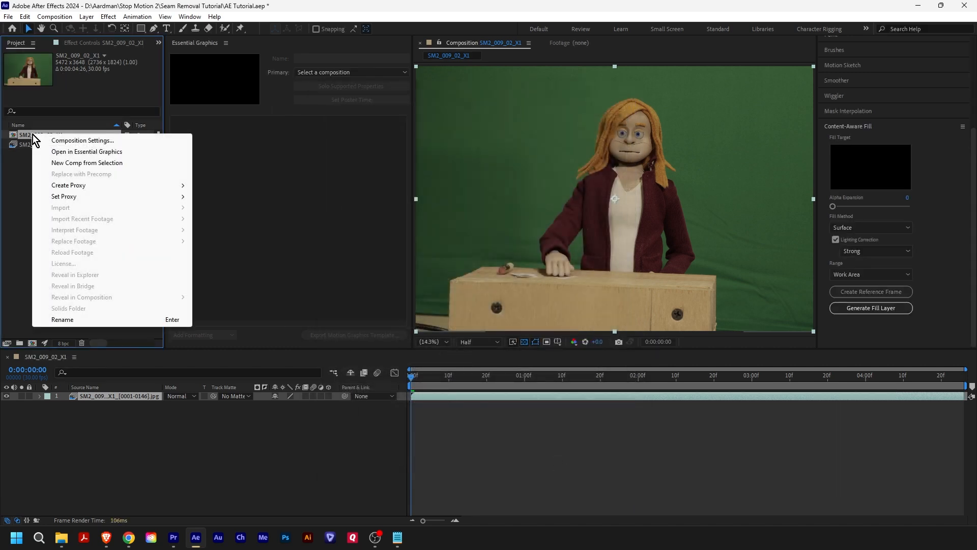
{"action": "left_click", "coordinate": [61, 141]}
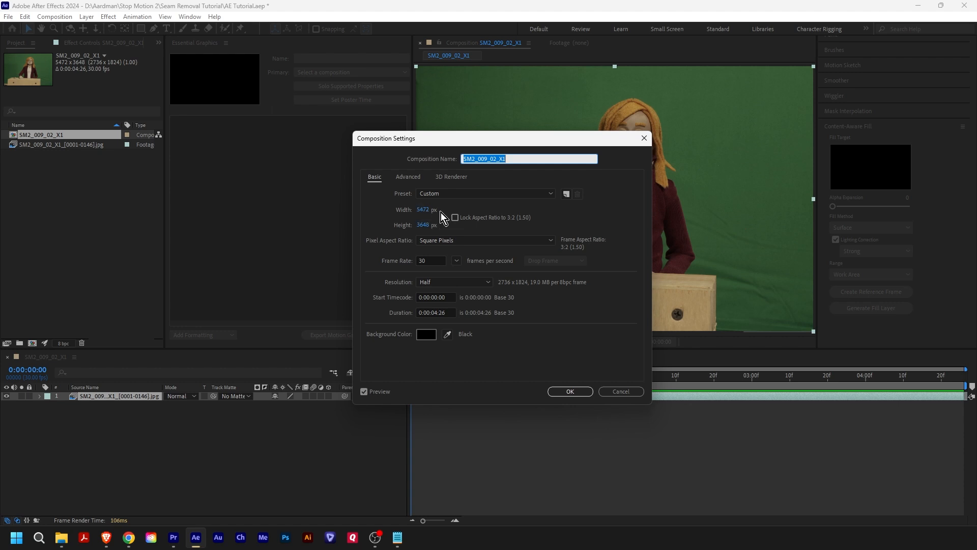
{"action": "left_click", "coordinate": [434, 261]}
{"action": "type", "text": "24"}
{"action": "left_click", "coordinate": [453, 312]}
{"action": "type", "text": "4000"}
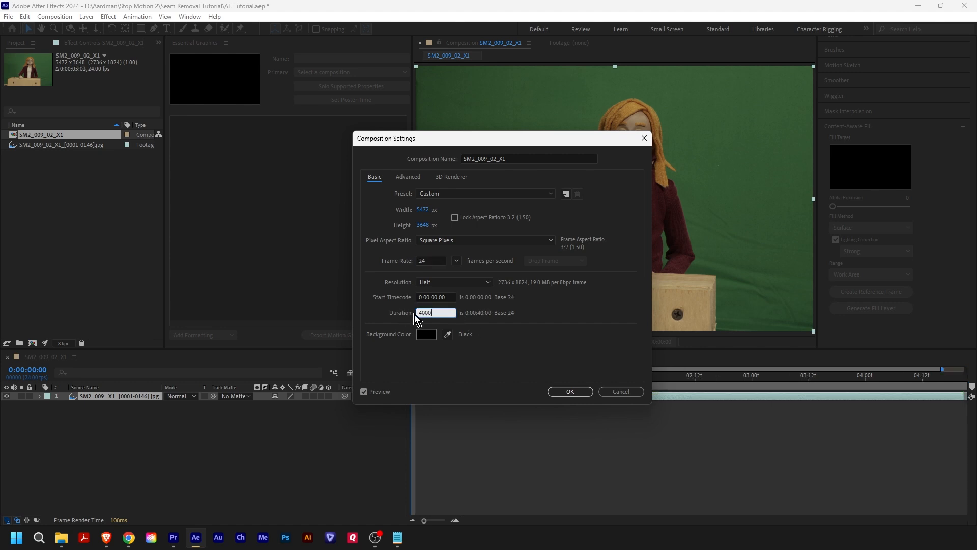
{"action": "left_click", "coordinate": [562, 391]}
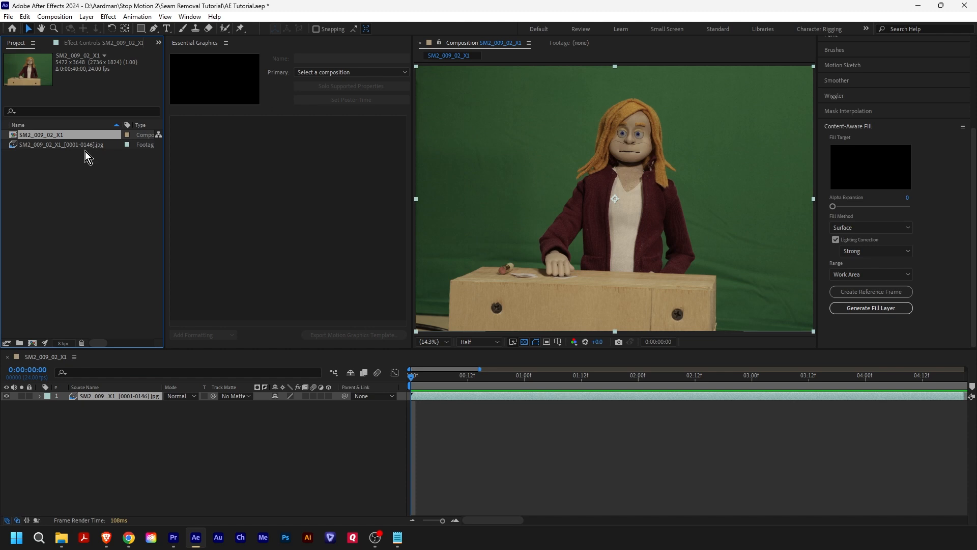
- Import the image sequence starting at SM2_009_03_X1_0147.jpg as footage without creating a composition
{"action": "right_click", "coordinate": [86, 168]}
{"action": "mouse_move", "coordinate": [110, 218]}
{"action": "left_click", "coordinate": [224, 219]}
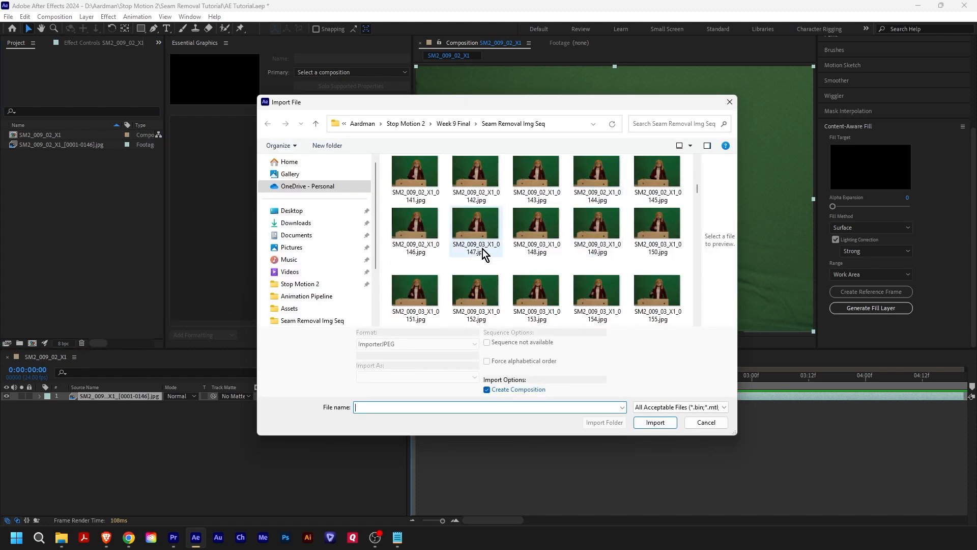
{"action": "left_click", "coordinate": [474, 232]}
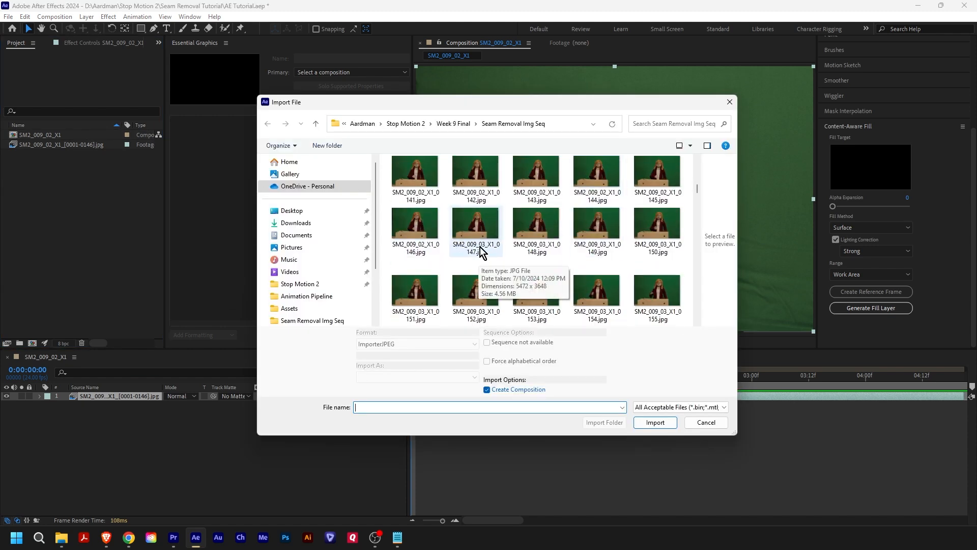
{"action": "left_click", "coordinate": [505, 392]}
{"action": "left_click", "coordinate": [655, 422]}
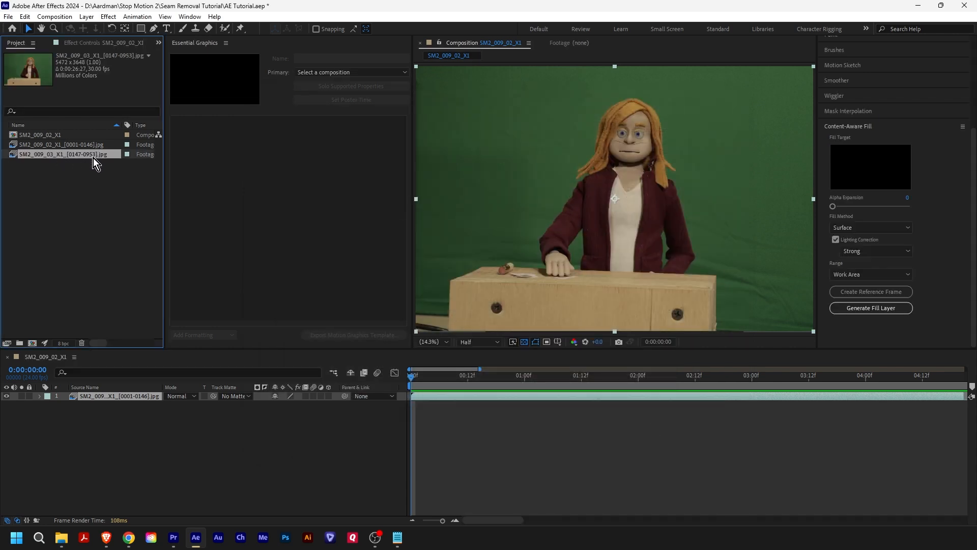
- Place the SM2_009_03_X1 sequence in the composition above the first layer, starting at 0:00:06:02 where the first sequence ends
{"action": "left_click", "coordinate": [412, 520]}
{"action": "left_click", "coordinate": [496, 378]}
{"action": "scroll", "coordinate": [495, 380], "scroll_direction": "up", "scroll_amount": 5}
{"action": "left_click_drag", "start_coordinate": [496, 379], "coordinate": [477, 379]}
{"action": "left_click_drag", "start_coordinate": [63, 155], "coordinate": [681, 394]}
{"action": "left_click_drag", "start_coordinate": [444, 521], "coordinate": [391, 523]}
- Interpret the SM2_009_03_X1 footage at 24 frames per second and extend its layer to the footage's full length
{"action": "right_click", "coordinate": [74, 153]}
{"action": "left_click", "coordinate": [257, 247]}
{"action": "type", "text": "24"}
{"action": "left_click", "coordinate": [554, 462]}
{"action": "left_click_drag", "start_coordinate": [868, 395], "coordinate": [960, 395]}
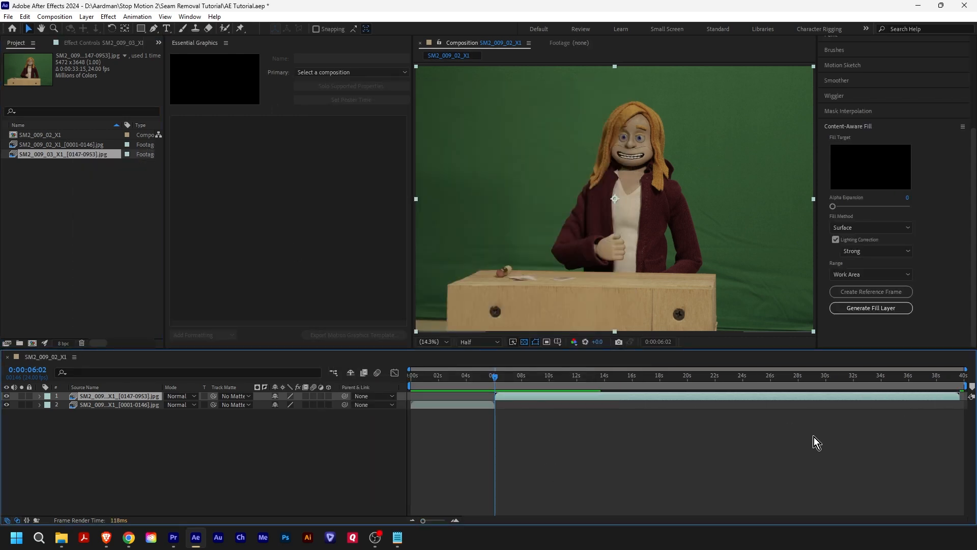
- At 0:00:00:00, draw a closed Pen tool mask around the curved seam under the nose on the SM2_009_02_X1 layer
{"action": "left_click_drag", "start_coordinate": [459, 375], "coordinate": [399, 375]}
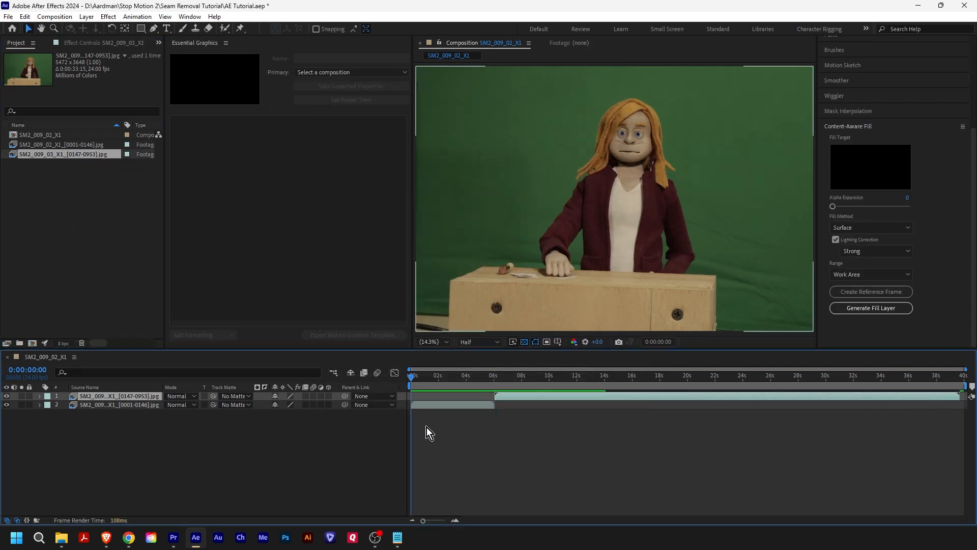
{"action": "left_click", "coordinate": [459, 520]}
{"action": "left_click", "coordinate": [458, 520]}
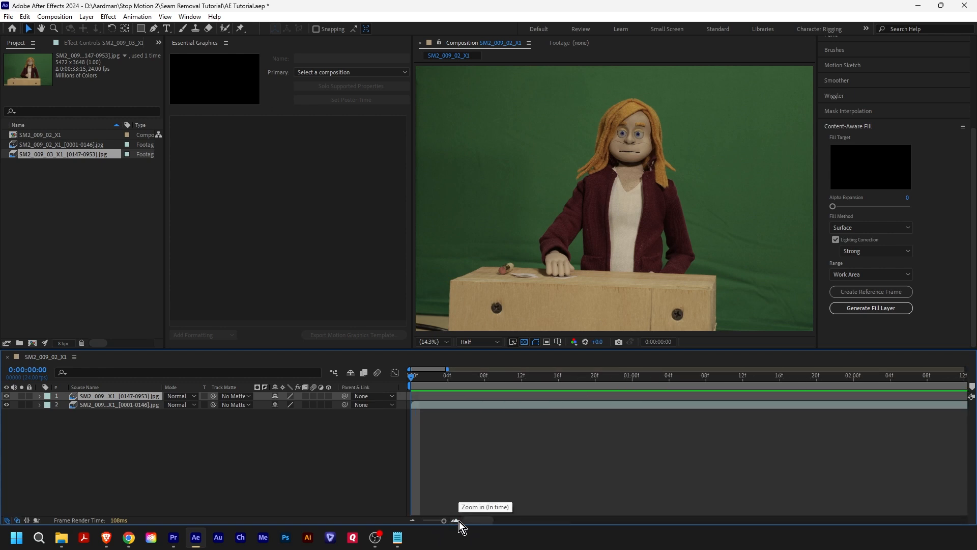
{"action": "left_click", "coordinate": [458, 520]}
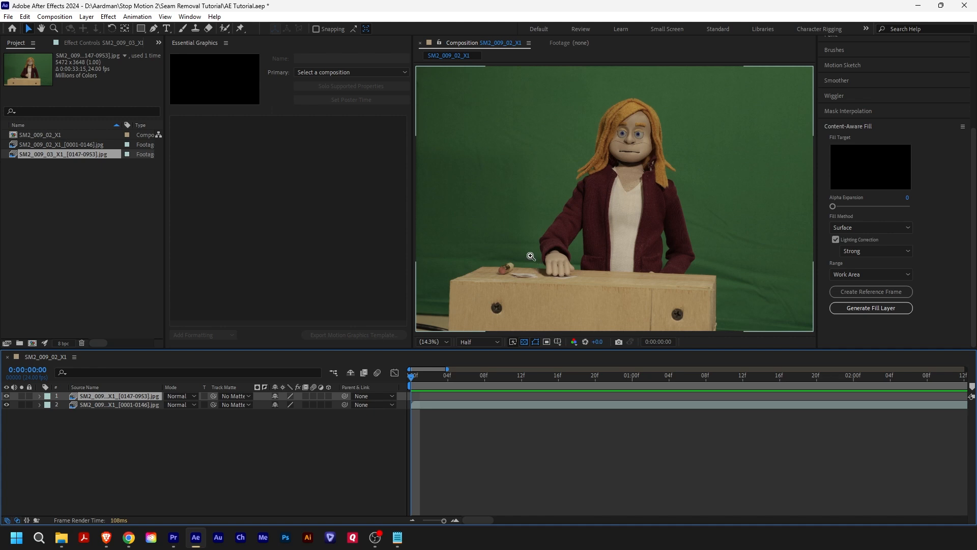
{"action": "key", "text": "z"}
{"action": "left_click_drag", "start_coordinate": [603, 133], "coordinate": [660, 161]}
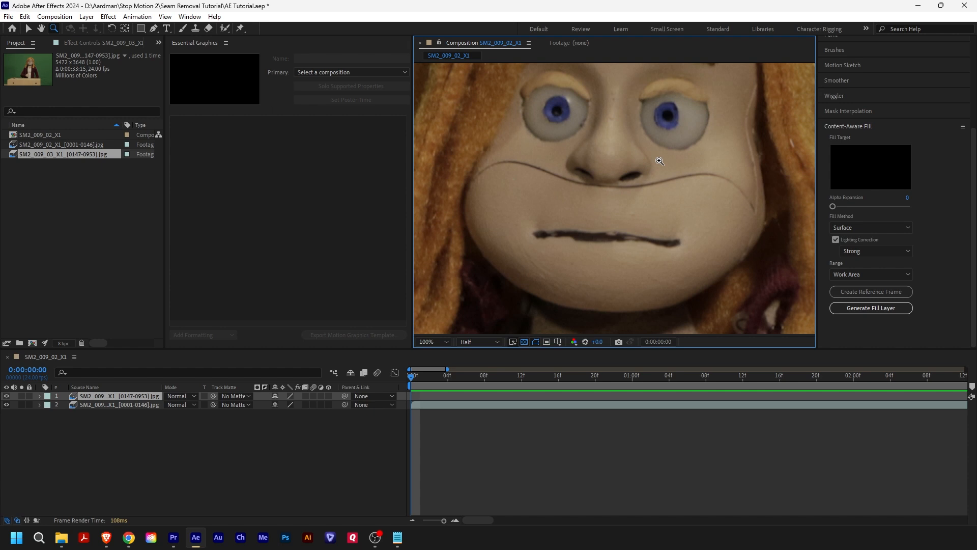
{"action": "key", "text": "v"}
{"action": "left_click", "coordinate": [134, 406]}
{"action": "key", "text": "g"}
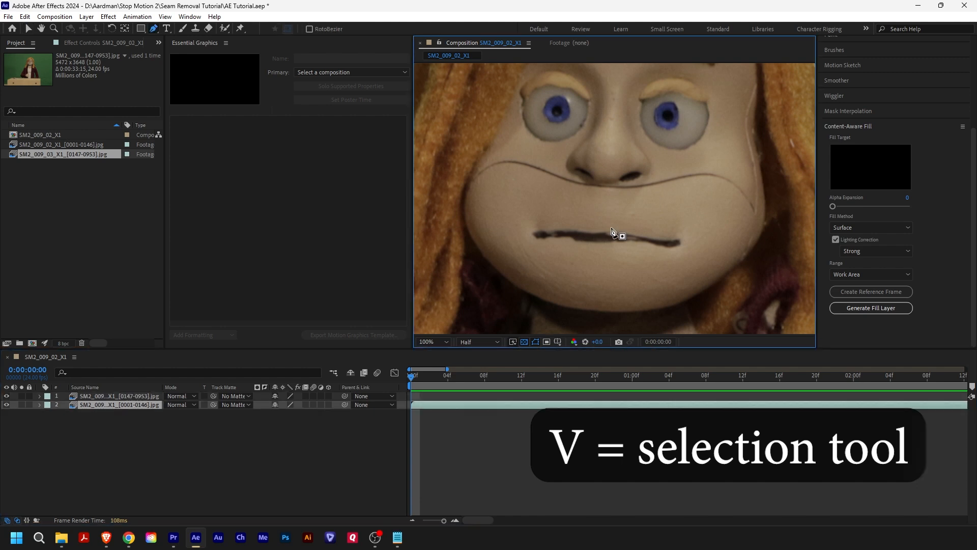
{"action": "left_click_drag", "start_coordinate": [604, 182], "coordinate": [624, 183]}
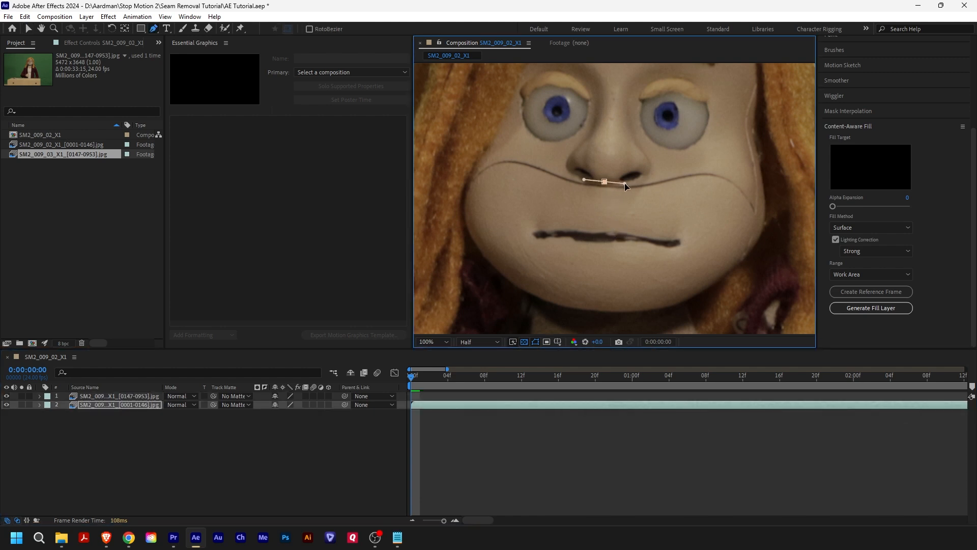
{"action": "left_click_drag", "start_coordinate": [711, 169], "coordinate": [726, 171]}
{"action": "left_click_drag", "start_coordinate": [758, 216], "coordinate": [768, 214]}
{"action": "left_click_drag", "start_coordinate": [711, 182], "coordinate": [695, 180]}
{"action": "left_click_drag", "start_coordinate": [604, 191], "coordinate": [585, 190]}
{"action": "left_click_drag", "start_coordinate": [512, 167], "coordinate": [530, 156]}
{"action": "left_click", "coordinate": [605, 181]}
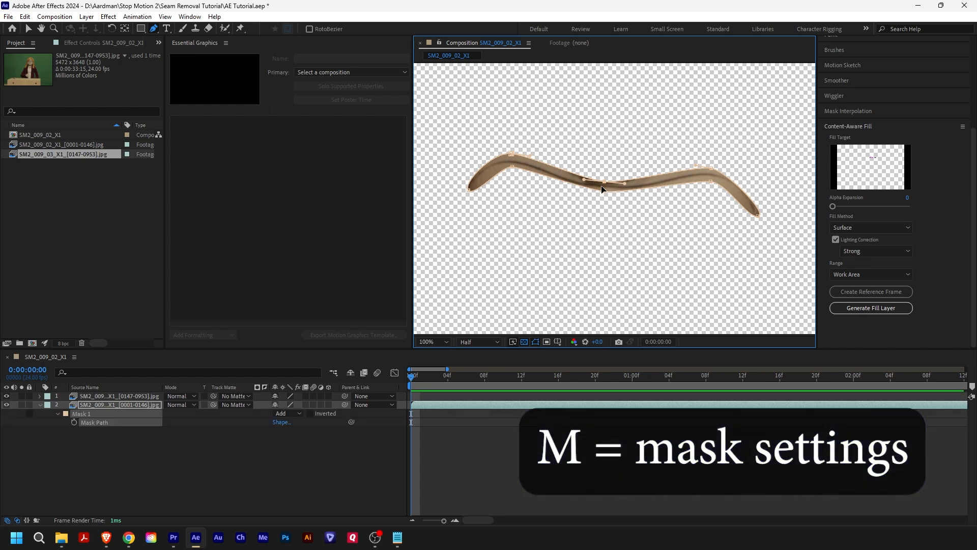
- Set the seam mask's mode to None and its outline colour to cyan 00FFFC
{"action": "left_click", "coordinate": [292, 415]}
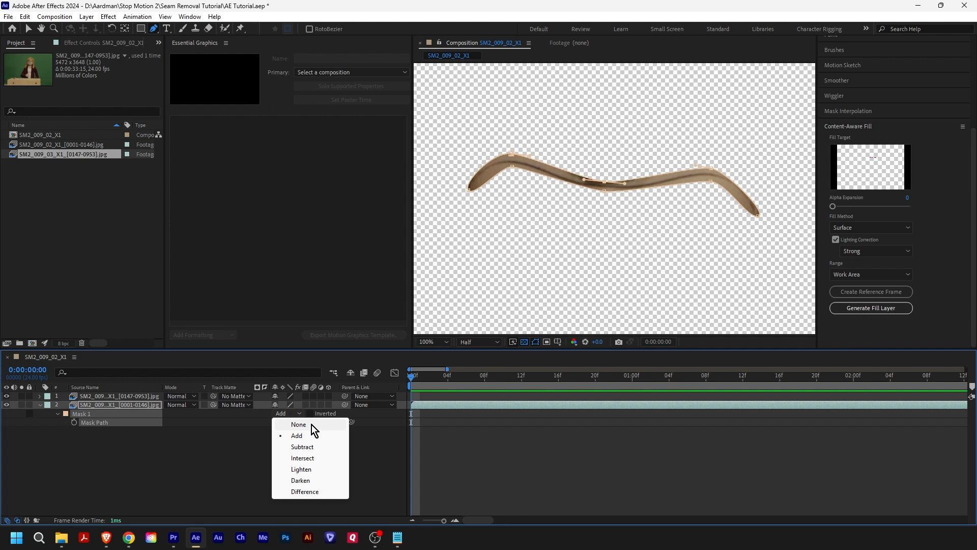
{"action": "left_click", "coordinate": [312, 425]}
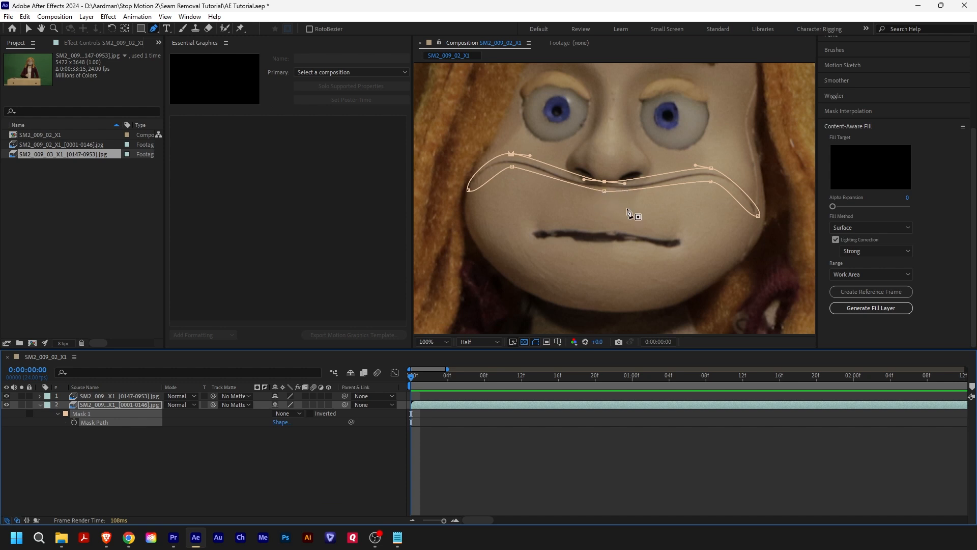
{"action": "left_click", "coordinate": [66, 414]}
{"action": "left_click_drag", "start_coordinate": [506, 335], "coordinate": [503, 310]}
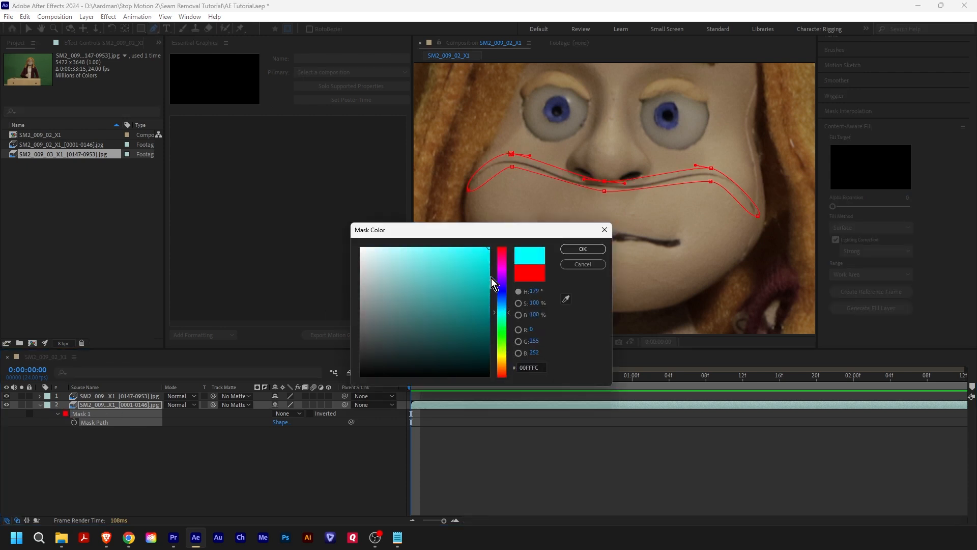
{"action": "left_click", "coordinate": [578, 248]}
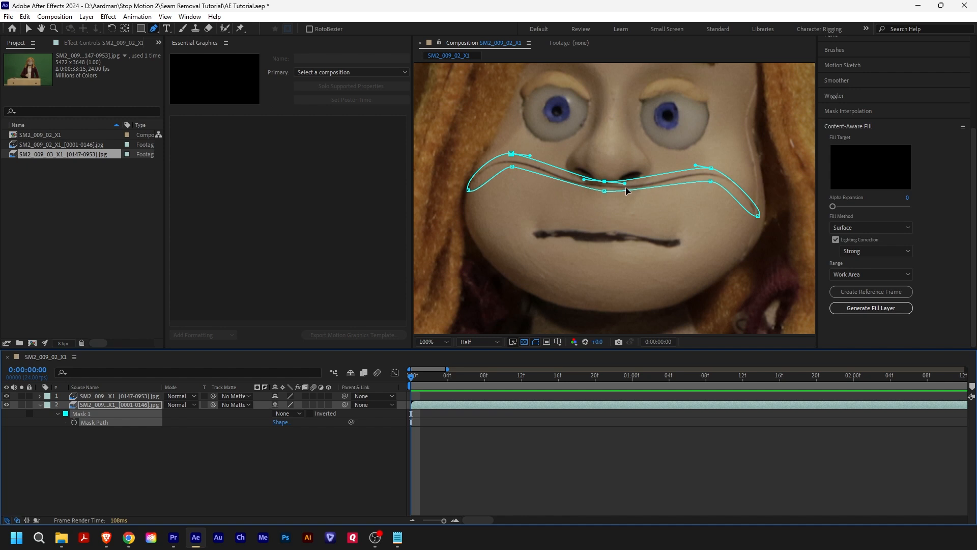
- Refine the mask's upper centre and right-hand points and curve handles so the outline follows the seam smoothly
{"action": "double_click", "coordinate": [483, 44]}
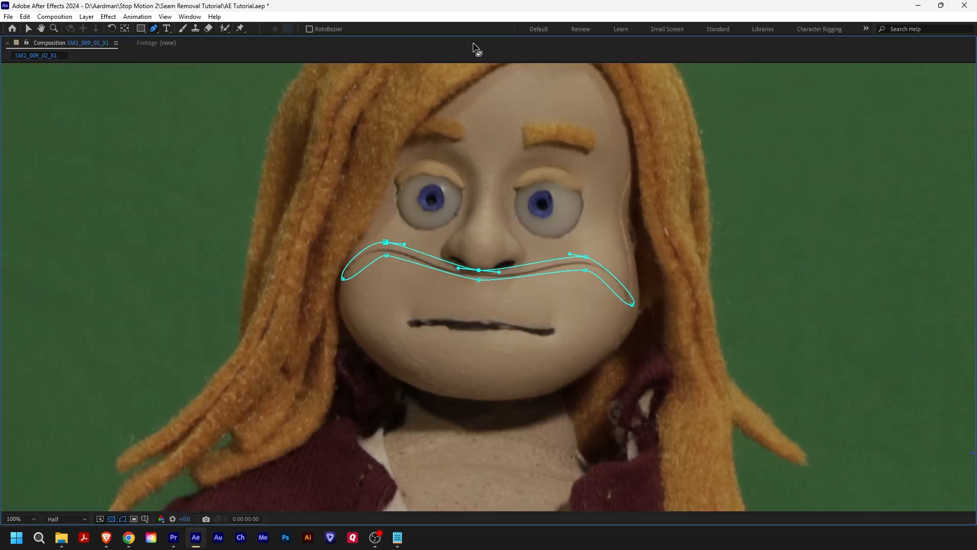
{"action": "key", "text": "z"}
{"action": "left_click_drag", "start_coordinate": [324, 221], "coordinate": [657, 345]}
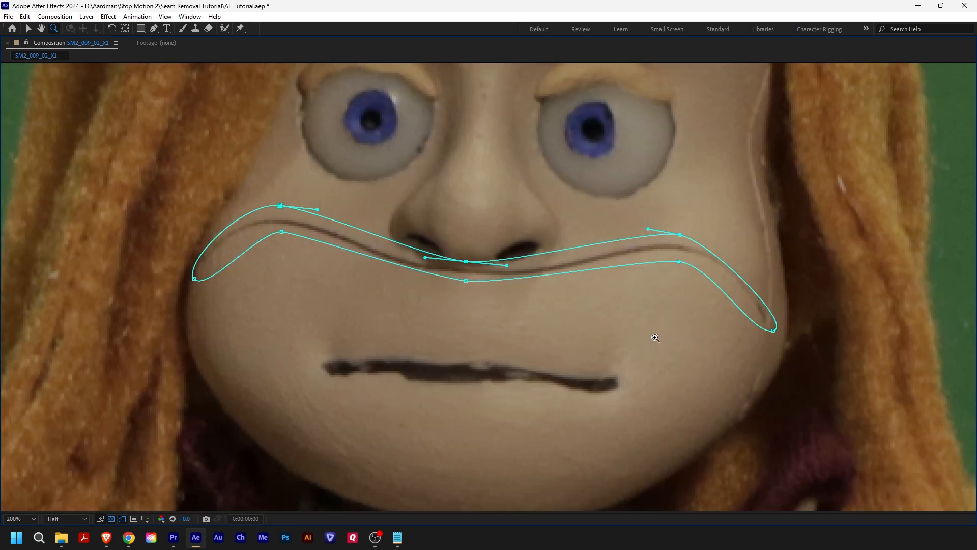
{"action": "key", "text": "v"}
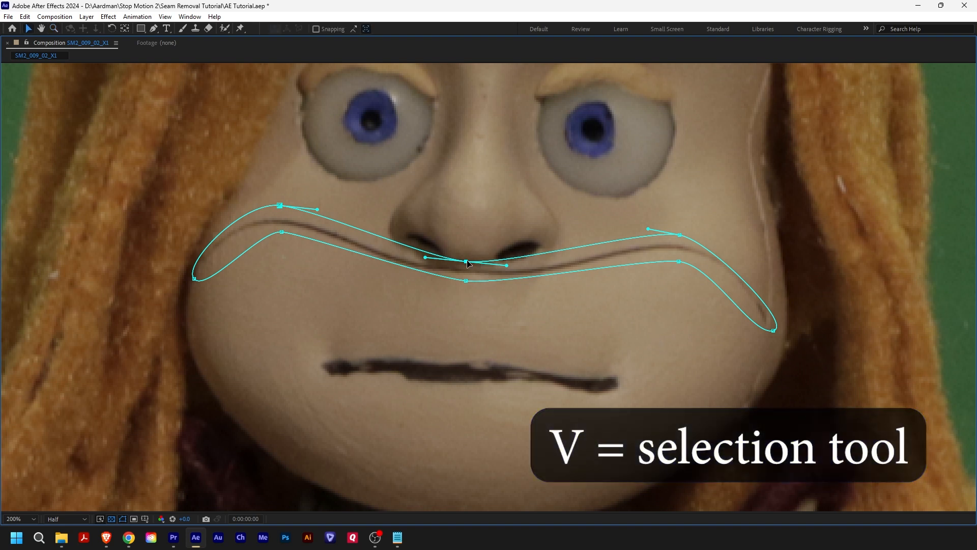
{"action": "left_click_drag", "start_coordinate": [506, 265], "coordinate": [547, 263]}
{"action": "left_click_drag", "start_coordinate": [425, 260], "coordinate": [385, 260]}
{"action": "left_click", "coordinate": [679, 235]}
{"action": "left_click_drag", "start_coordinate": [711, 241], "coordinate": [731, 234]}
{"action": "left_click_drag", "start_coordinate": [647, 235], "coordinate": [633, 233]}
{"action": "left_click_drag", "start_coordinate": [773, 331], "coordinate": [755, 342]}
{"action": "left_click_drag", "start_coordinate": [711, 264], "coordinate": [734, 266]}
- Adjust the mask's lower centre point and the left-hand points and curve handles so the outline follows the seam smoothly
{"action": "left_click", "coordinate": [466, 281]}
{"action": "left_click_drag", "start_coordinate": [506, 283], "coordinate": [582, 284]}
{"action": "left_click_drag", "start_coordinate": [426, 280], "coordinate": [384, 278]}
{"action": "left_click_drag", "start_coordinate": [466, 281], "coordinate": [459, 279]}
{"action": "left_click_drag", "start_coordinate": [280, 205], "coordinate": [343, 210]}
{"action": "left_click_drag", "start_coordinate": [194, 279], "coordinate": [191, 276]}
{"action": "left_click_drag", "start_coordinate": [261, 230], "coordinate": [222, 231]}
{"action": "left_click_drag", "start_coordinate": [281, 232], "coordinate": [277, 232]}
{"action": "left_click", "coordinate": [477, 287]}
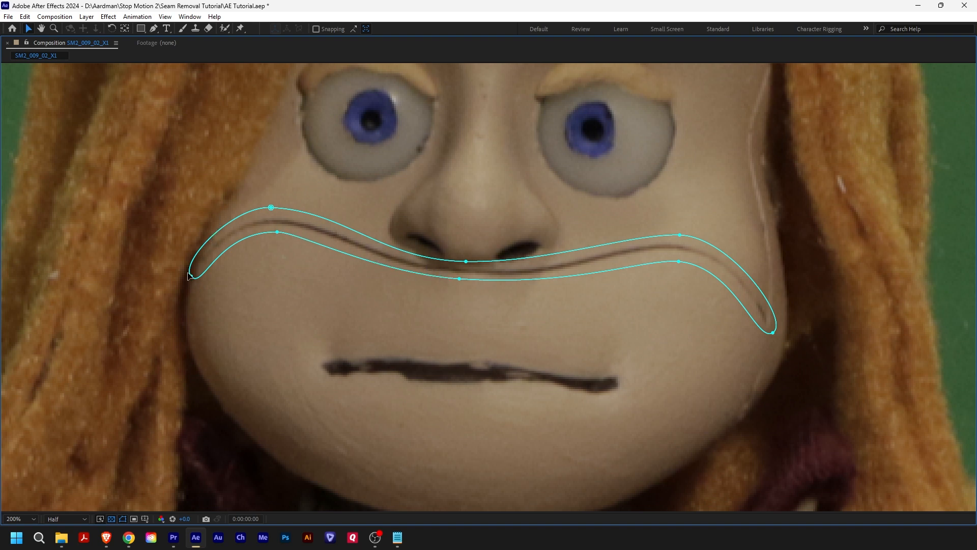
- Tighten the mask around the seam under the nose by moving its centre points and upper right-hand point
{"action": "left_click_drag", "start_coordinate": [458, 279], "coordinate": [460, 278]}
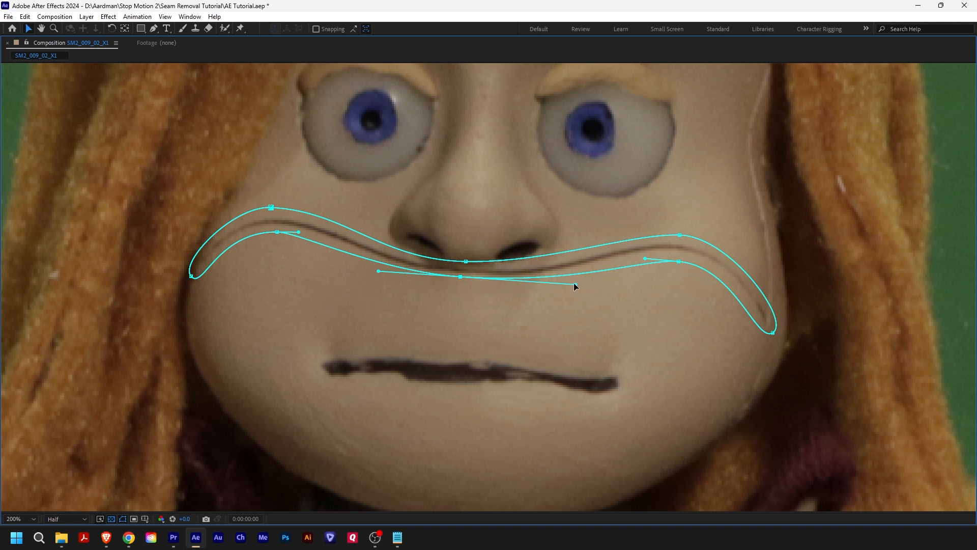
{"action": "left_click_drag", "start_coordinate": [465, 261], "coordinate": [469, 266]}
{"action": "left_click_drag", "start_coordinate": [549, 265], "coordinate": [557, 269]}
{"action": "left_click", "coordinate": [405, 250]}
{"action": "left_click_drag", "start_coordinate": [469, 264], "coordinate": [465, 265]}
{"action": "left_click", "coordinate": [408, 248]}
{"action": "left_click_drag", "start_coordinate": [680, 235], "coordinate": [675, 235]}
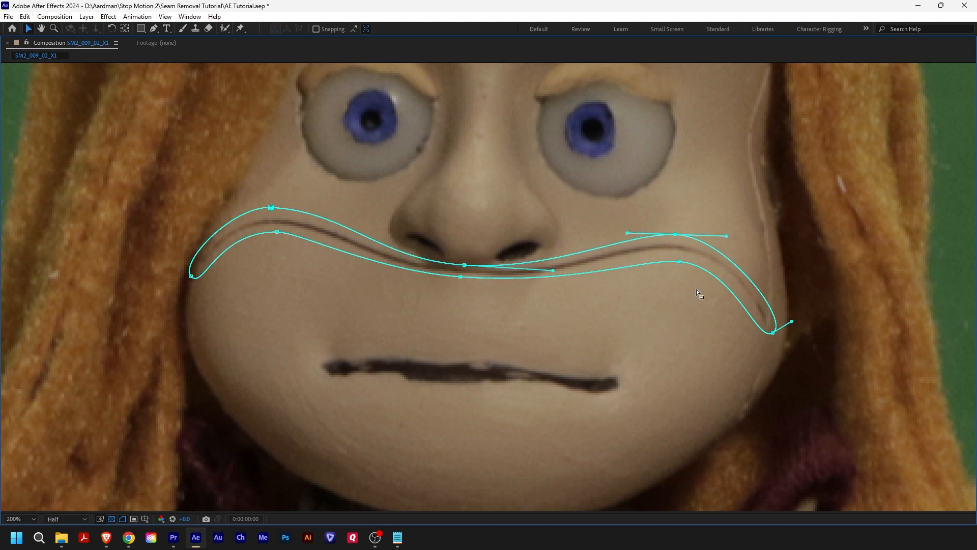
{"action": "left_click", "coordinate": [761, 351]}
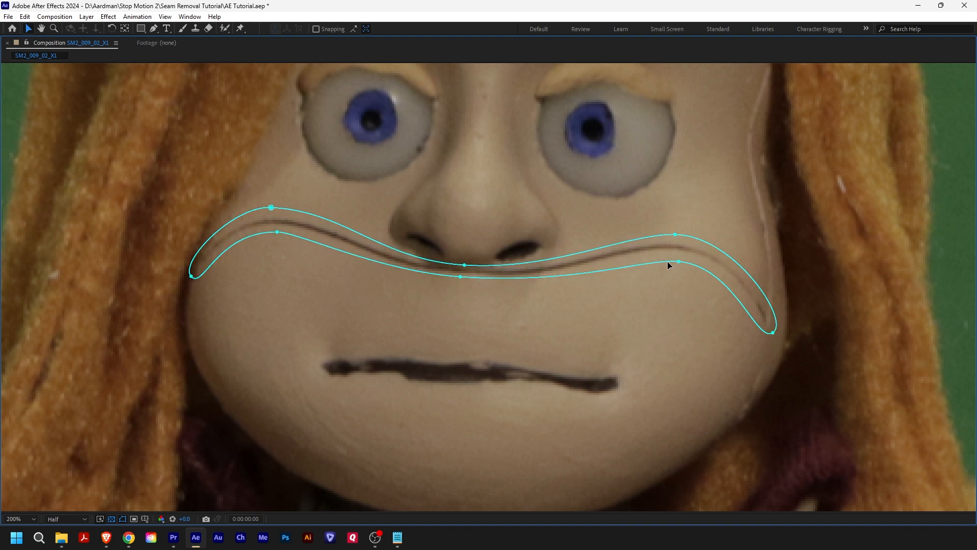
- Restore the full workspace, show the face at 100%, and enable Mask Path keyframing for Mask 1 at 0:00:00:00
{"action": "double_click", "coordinate": [53, 44]}
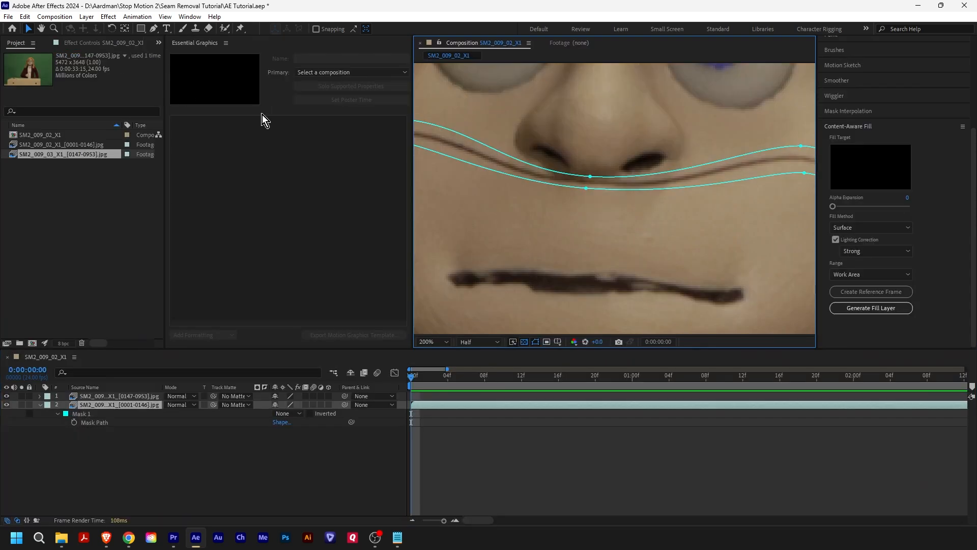
{"action": "key", "text": "z"}
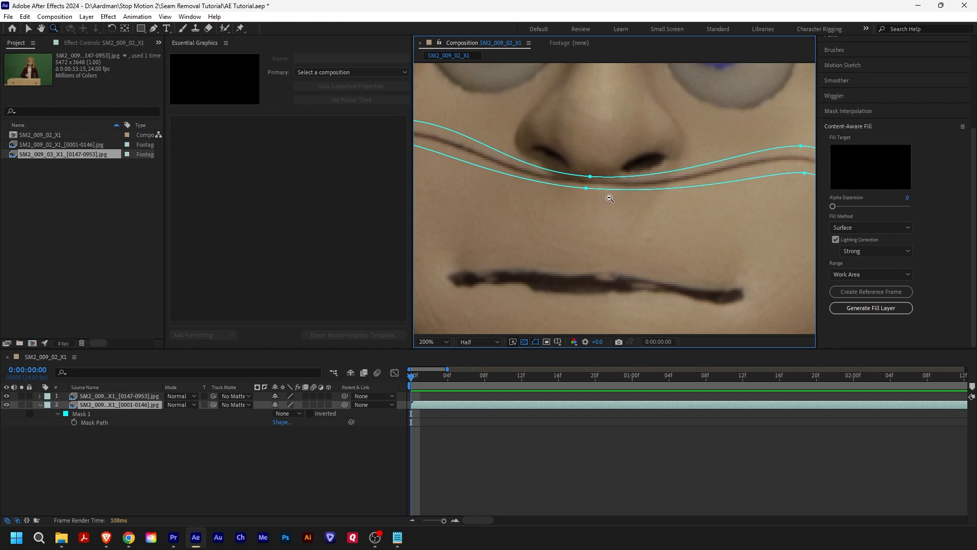
{"action": "left_click", "coordinate": [610, 198], "text": "alt"}
{"action": "key", "text": "v"}
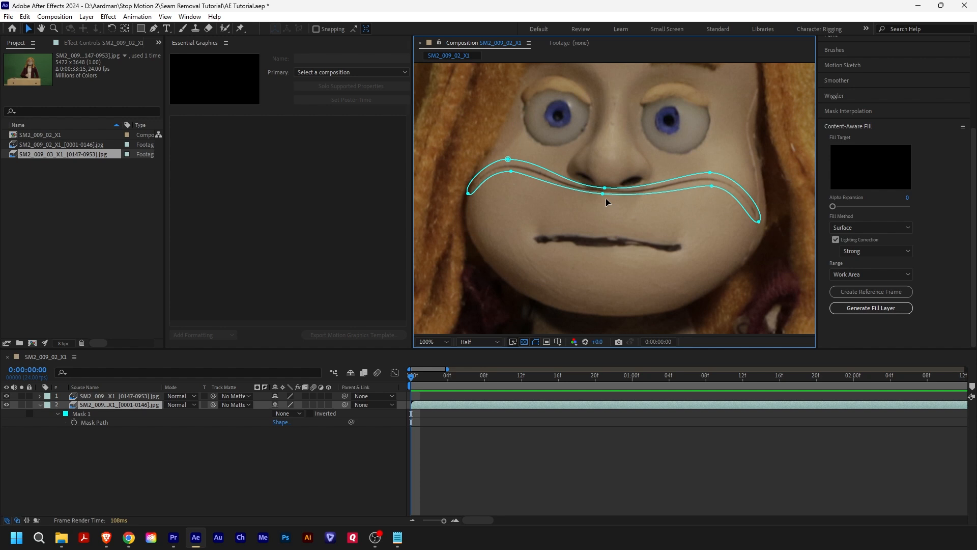
{"action": "left_click", "coordinate": [76, 425]}
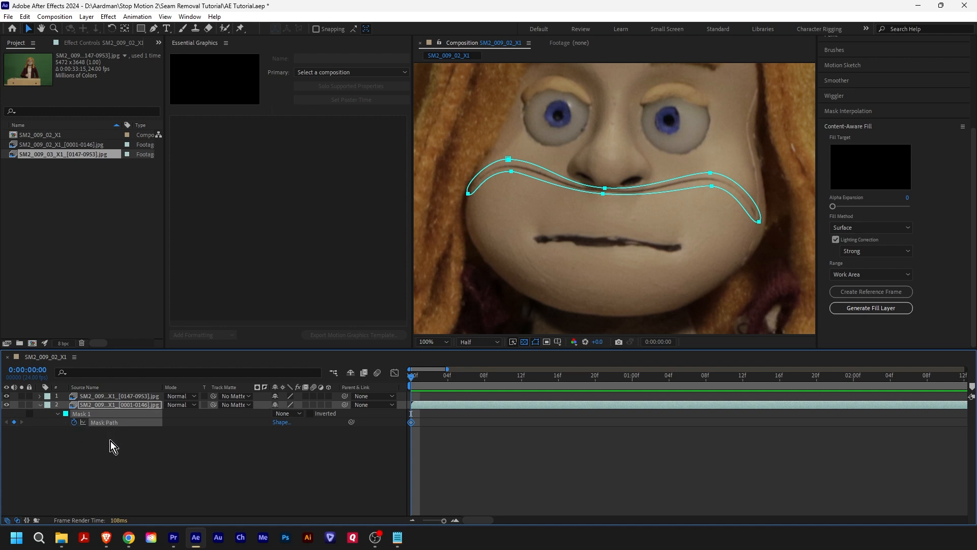
- Add a Mask Path keyframe at 0:00:00:03 with the whole mask shifted down onto the seam
{"action": "key", "text": "Page_Down"}
{"action": "key", "text": "Page_Down"}
{"action": "key", "text": "Page_Down"}
{"action": "key", "text": "Page_Down"}
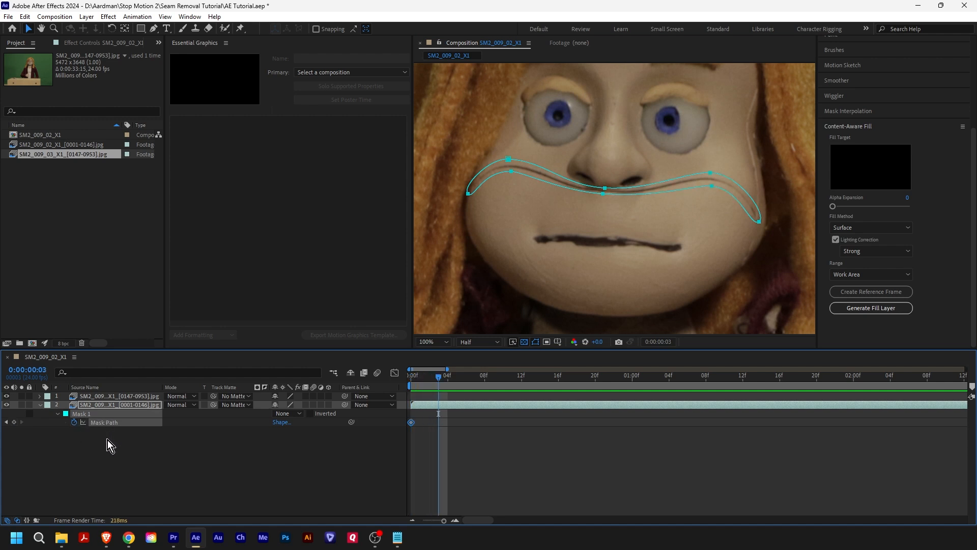
{"action": "key", "text": "Page_Up"}
{"action": "key", "text": "Page_Down"}
{"action": "key", "text": "Page_Up"}
{"action": "left_click", "coordinate": [15, 422]}
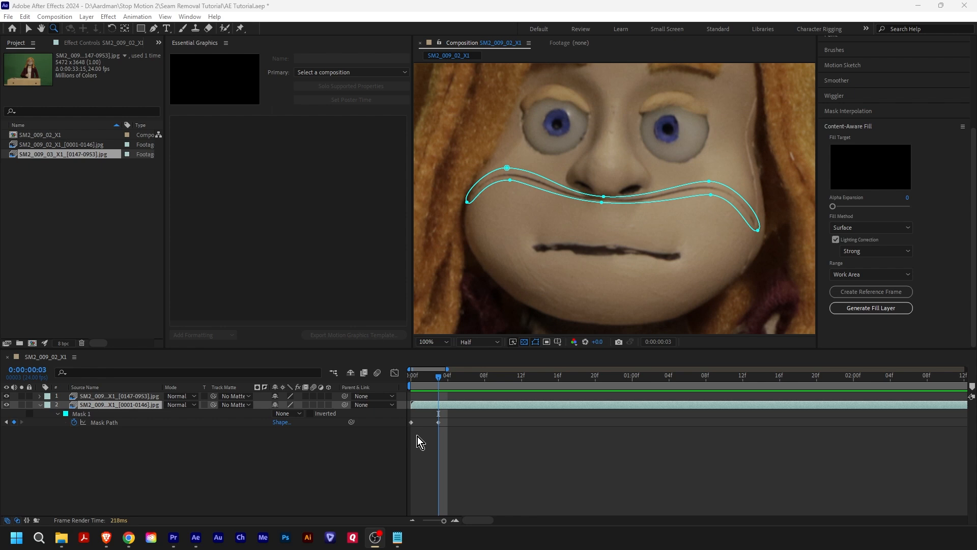
- Compare frames 0:00:00:03 and 0:00:00:04 repeatedly to check how the face moves relative to the seam mask
{"action": "left_click", "coordinate": [441, 377]}
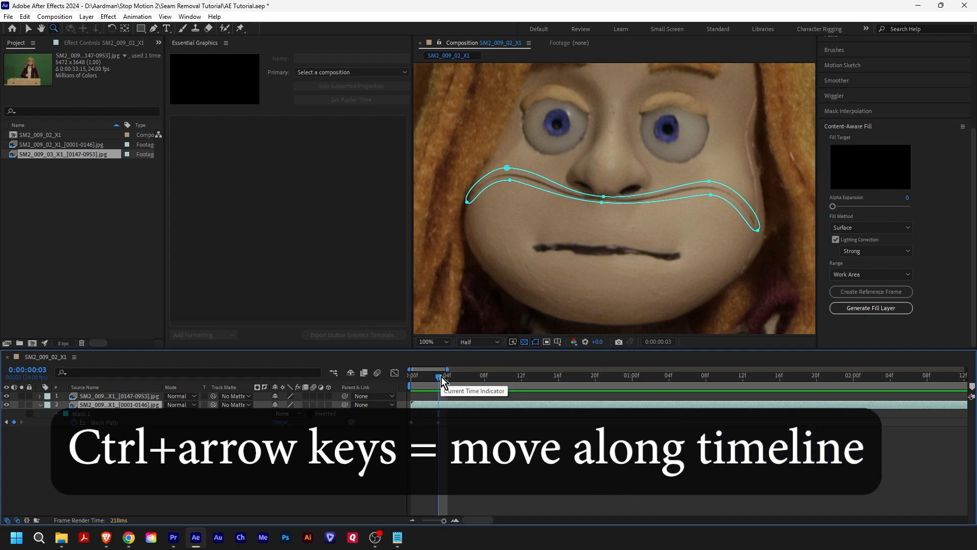
{"action": "key", "text": "ctrl+Right"}
{"action": "key", "text": "ctrl+Left"}
{"action": "key", "text": "ctrl+Right"}
{"action": "key", "text": "ctrl+Left"}
{"action": "key", "text": "ctrl+Right"}
{"action": "key", "text": "ctrl+Left"}
{"action": "key", "text": "ctrl+Right"}
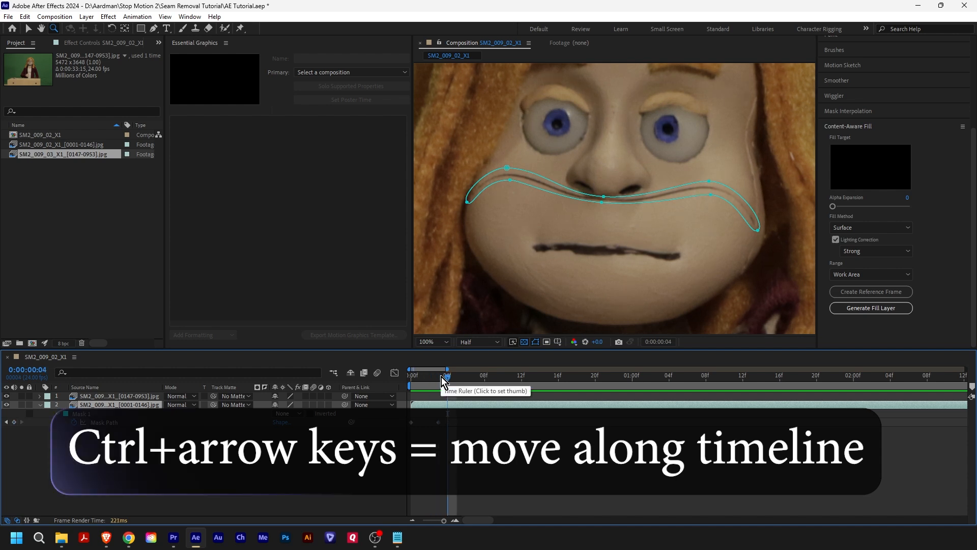
{"action": "key", "text": "ctrl+Left"}
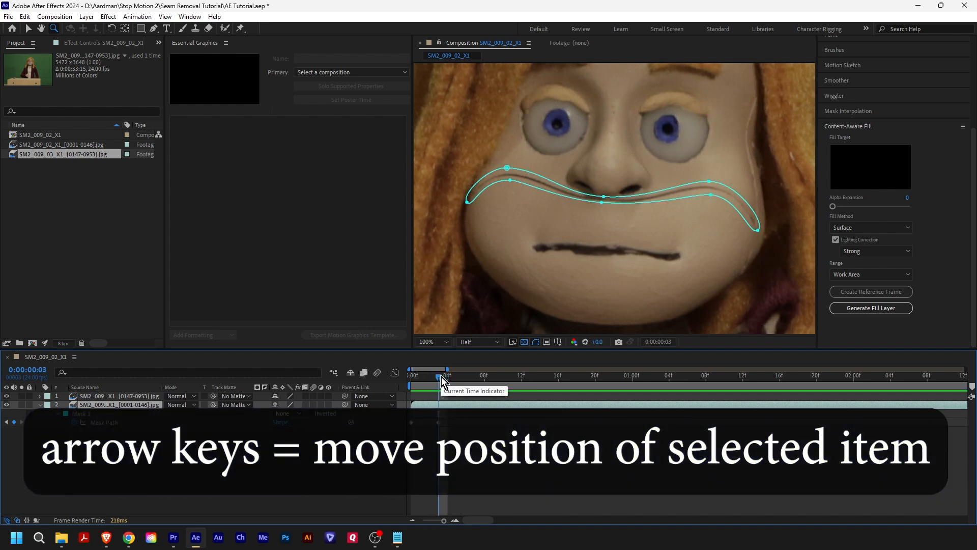
{"action": "key", "text": "ctrl+Right"}
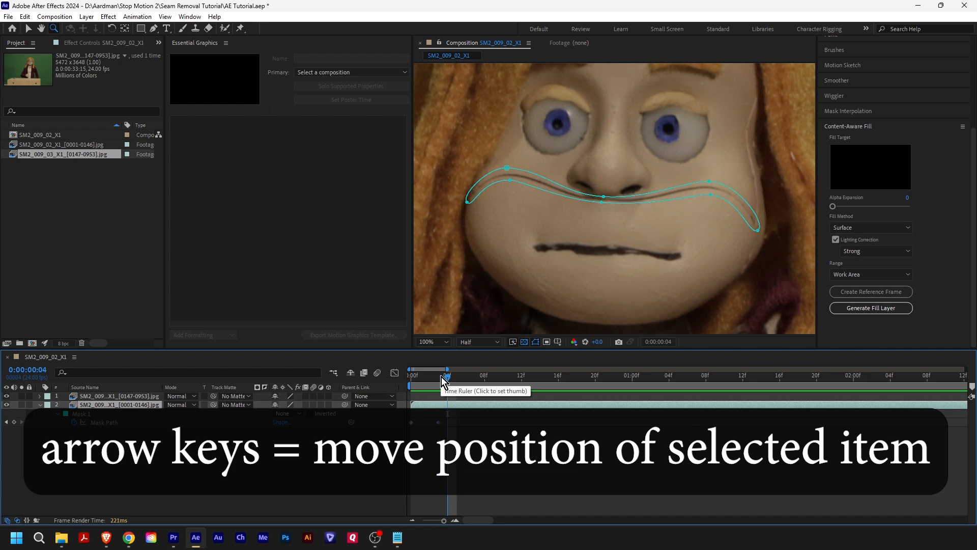
{"action": "key", "text": "ctrl+Left"}
{"action": "key", "text": "ctrl+Right"}
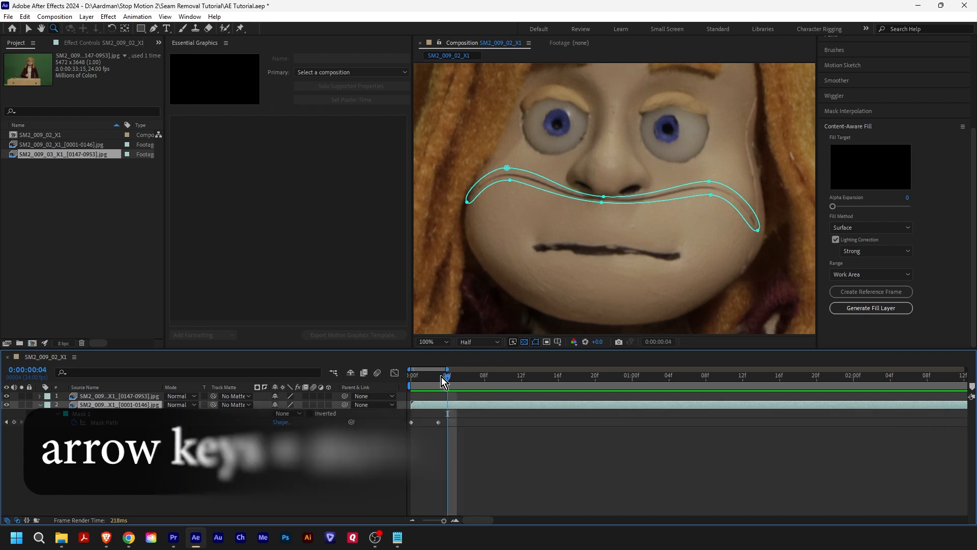
{"action": "key", "text": "ctrl+Left"}
{"action": "key", "text": "ctrl+Right"}
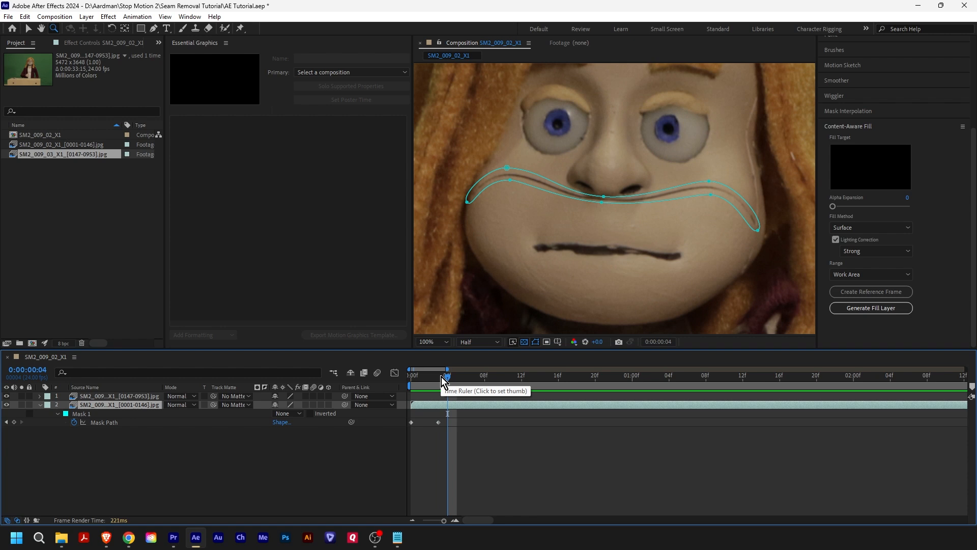
- Nudge the whole seam mask slightly right at 0:00:00:04 and slightly left at 0:00:00:05, keyframing the Mask Path on both frames
{"action": "left_click", "coordinate": [118, 427]}
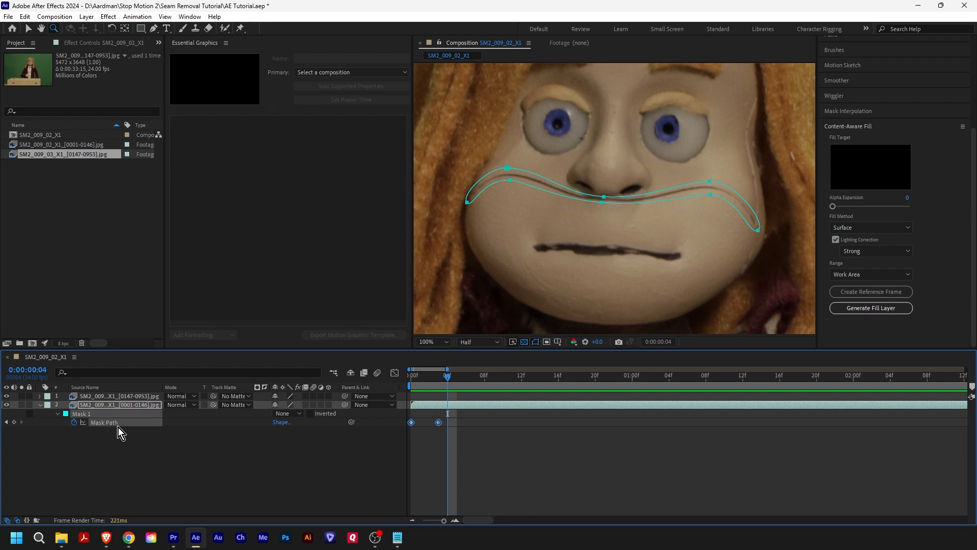
{"action": "key", "text": "Right"}
{"action": "key", "text": "Right"}
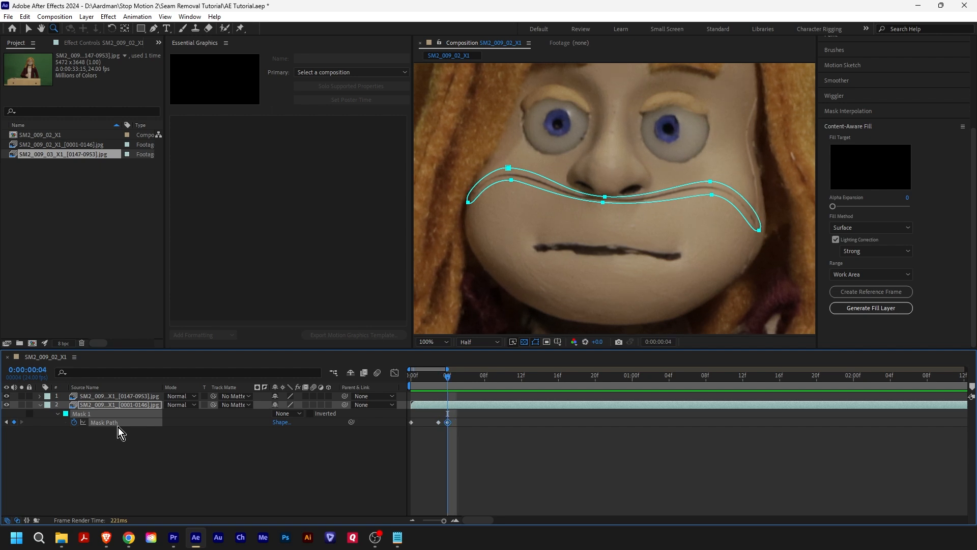
{"action": "key", "text": "Page_Down"}
{"action": "key", "text": "Page_Up"}
{"action": "key", "text": "Page_Down"}
{"action": "key", "text": "ctrl+v"}
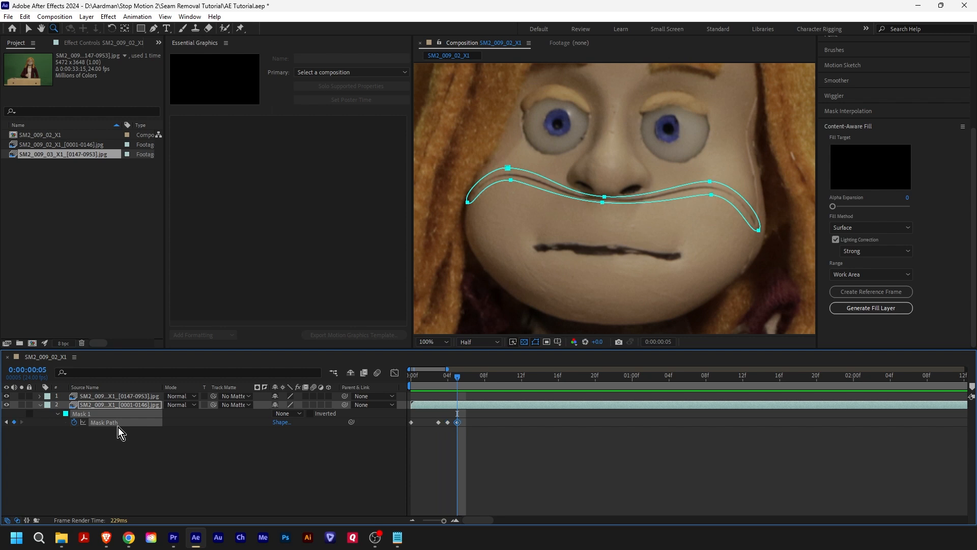
- Compare frames 0:00:00:05 and 0:00:00:06, and nudge the whole mask left at 0:00:00:06 to match the seam
{"action": "key", "text": "Page_Down"}
{"action": "key", "text": "Page_Up"}
{"action": "key", "text": "Page_Down"}
{"action": "key", "text": "Page_Up"}
{"action": "key", "text": "Page_Down"}
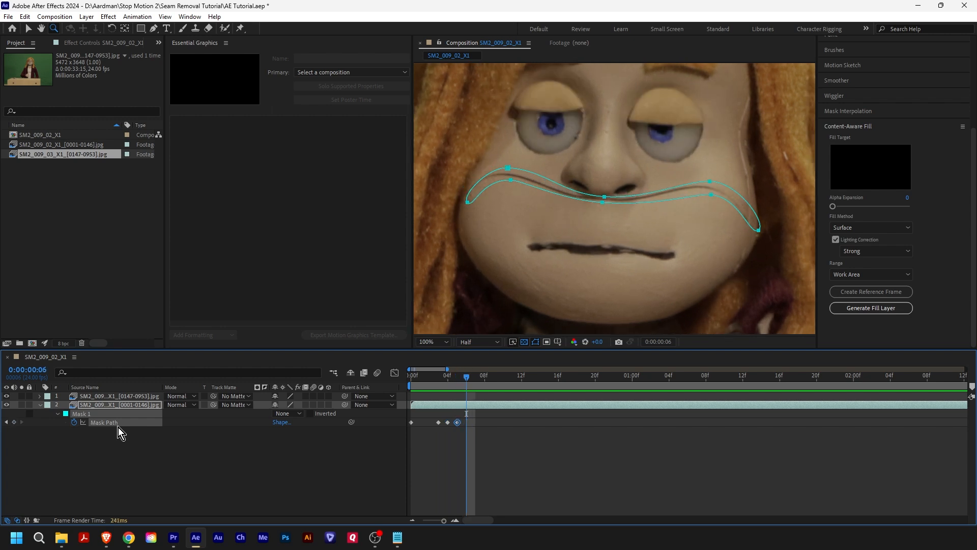
{"action": "key", "text": "Left"}
{"action": "key", "text": "Left"}
{"action": "key", "text": "Left"}
{"action": "key", "text": "Left"}
{"action": "key", "text": "Left"}
{"action": "key", "text": "Left"}
{"action": "key", "text": "Left"}
{"action": "key", "text": "Left"}
{"action": "key", "text": "Left"}
{"action": "key", "text": "Left"}
{"action": "key", "text": "Left"}
{"action": "key", "text": "Left"}
{"action": "key", "text": "Left"}
{"action": "key", "text": "Left"}
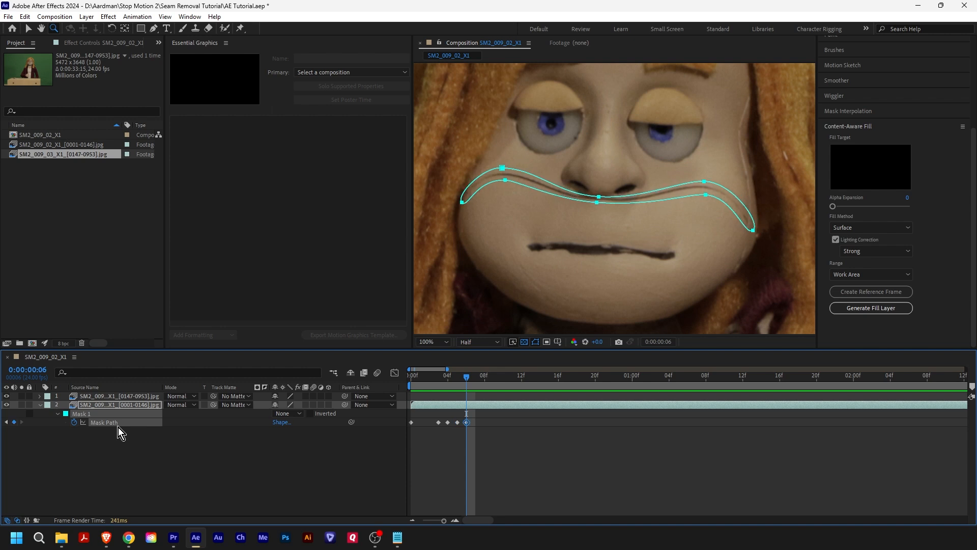
{"action": "key", "text": "Left"}
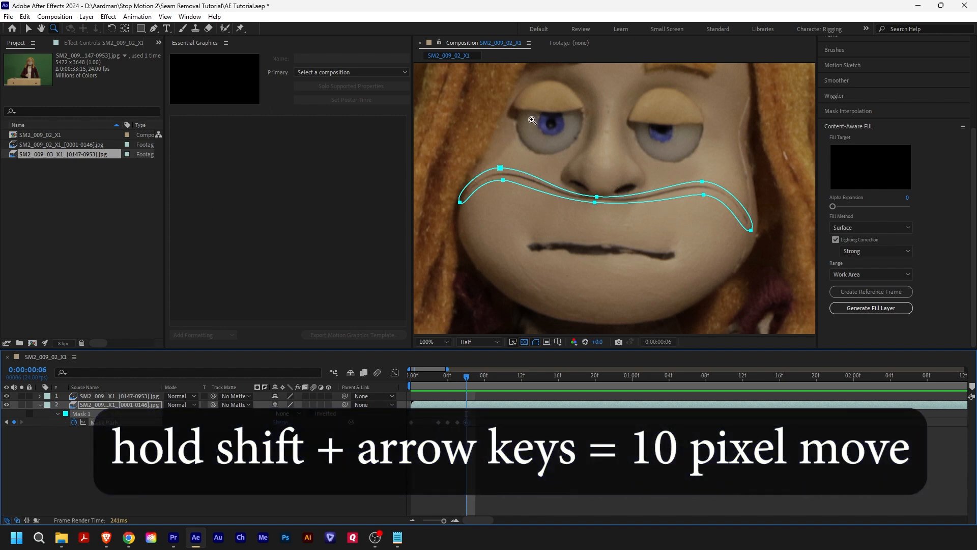
- Refine the mask's right-hand and centre points around the seam at 0:00:00:06 in an enlarged view of the face
{"action": "left_click", "coordinate": [451, 42]}
{"action": "key", "text": "grave"}
{"action": "left_click_drag", "start_coordinate": [315, 222], "coordinate": [654, 353]}
{"action": "key", "text": "v"}
{"action": "left_click_drag", "start_coordinate": [674, 253], "coordinate": [677, 276]}
{"action": "left_click_drag", "start_coordinate": [771, 350], "coordinate": [772, 347]}
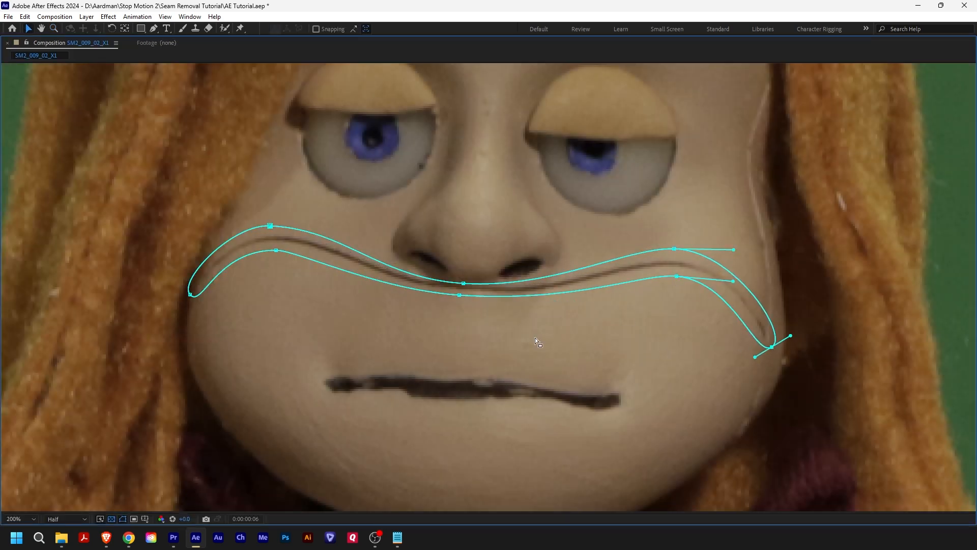
{"action": "left_click_drag", "start_coordinate": [463, 283], "coordinate": [461, 295]}
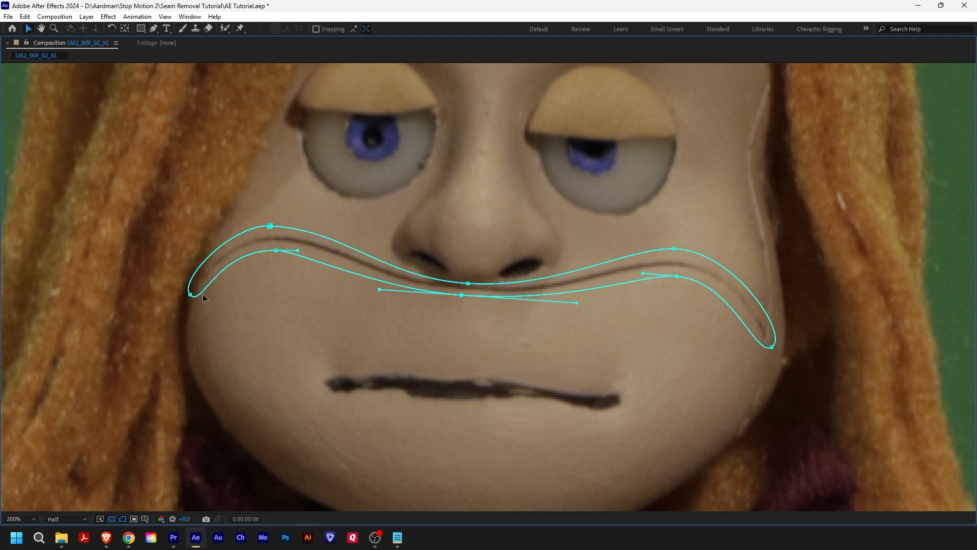
{"action": "key", "text": "grave"}
{"action": "key", "text": "comma"}
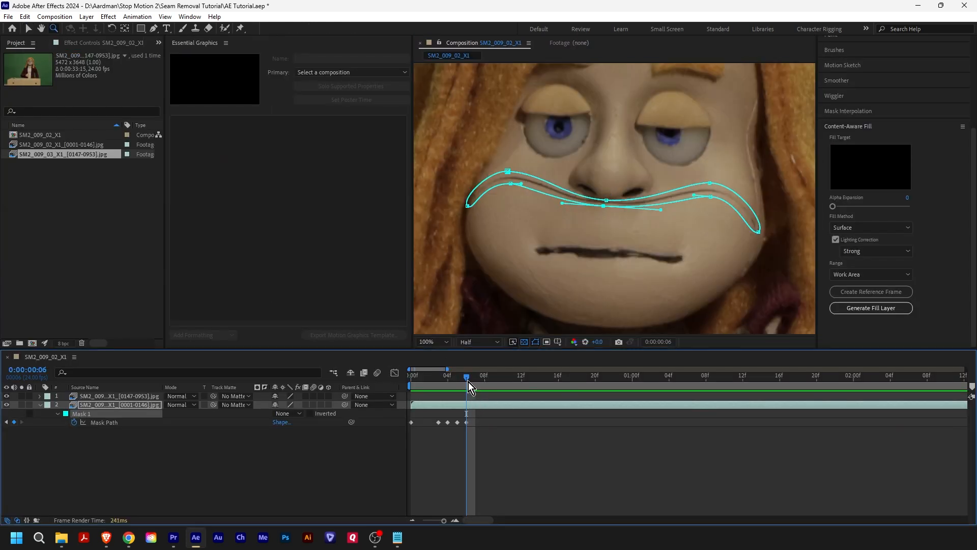
- Copy the Mask Path keyframe from 0:00:00:06 and paste it at 0:00:00:07
{"action": "left_click_drag", "start_coordinate": [470, 379], "coordinate": [477, 379]}
{"action": "mouse_move", "coordinate": [478, 380]}
{"action": "left_mouse_down"}
{"action": "mouse_move", "coordinate": [467, 380]}
{"action": "mouse_move", "coordinate": [489, 380]}
{"action": "mouse_move", "coordinate": [481, 380]}
{"action": "left_mouse_up"}
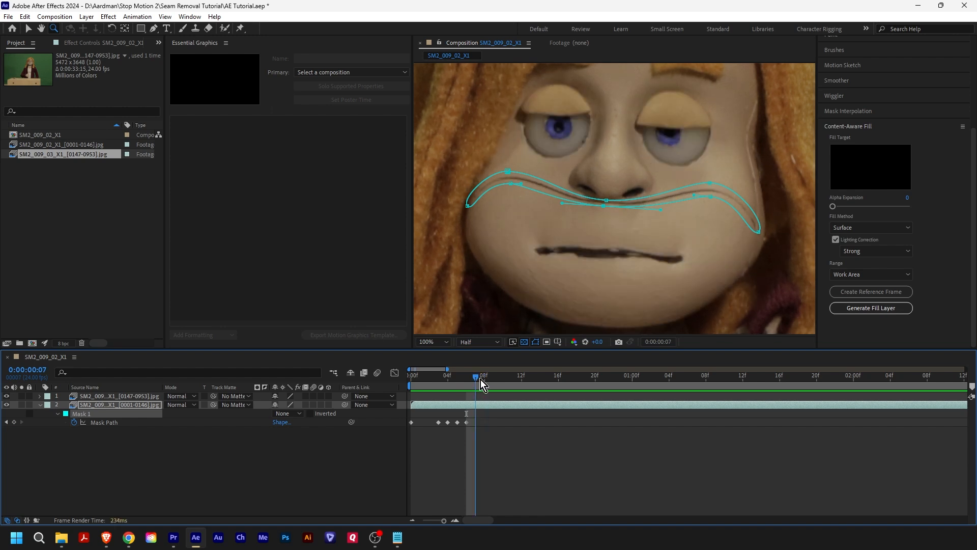
{"action": "left_click", "coordinate": [467, 422]}
{"action": "key", "text": "ctrl+c"}
{"action": "key", "text": "ctrl+v"}
- Paste the Mask Path keyframe at 0:00:01:00 and move the whole mask down and right onto the seam
{"action": "left_click_drag", "start_coordinate": [478, 382], "coordinate": [634, 377]}
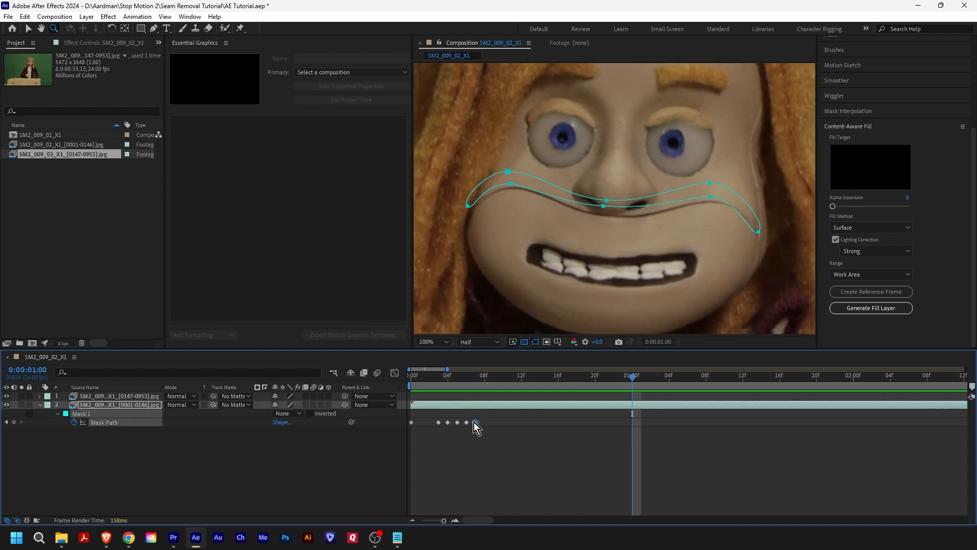
{"action": "key", "text": "ctrl+v"}
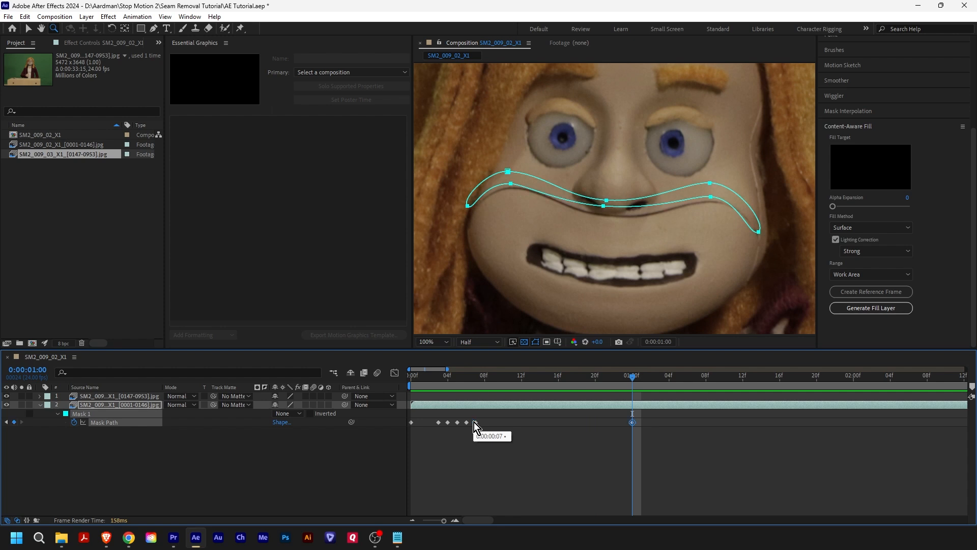
{"action": "key", "text": "v"}
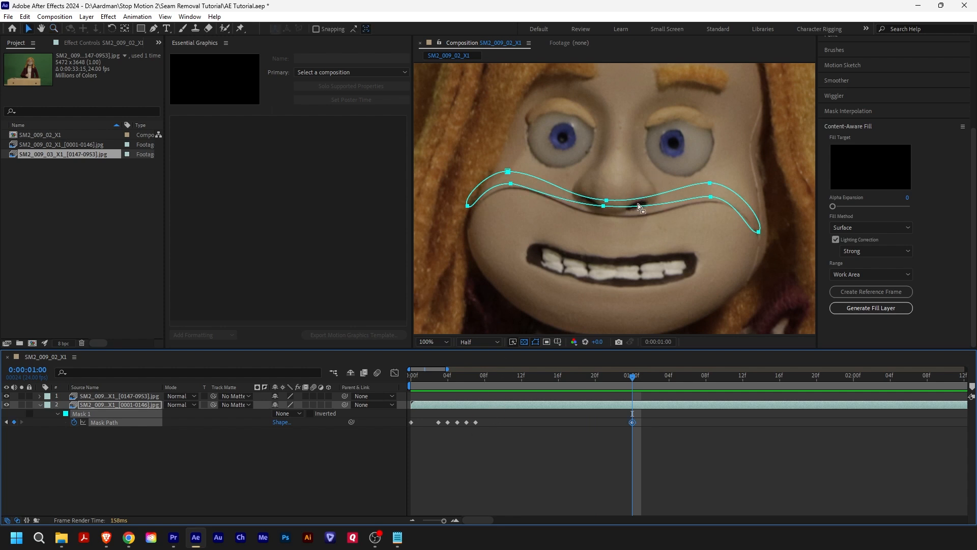
{"action": "left_click_drag", "start_coordinate": [639, 204], "coordinate": [644, 213]}
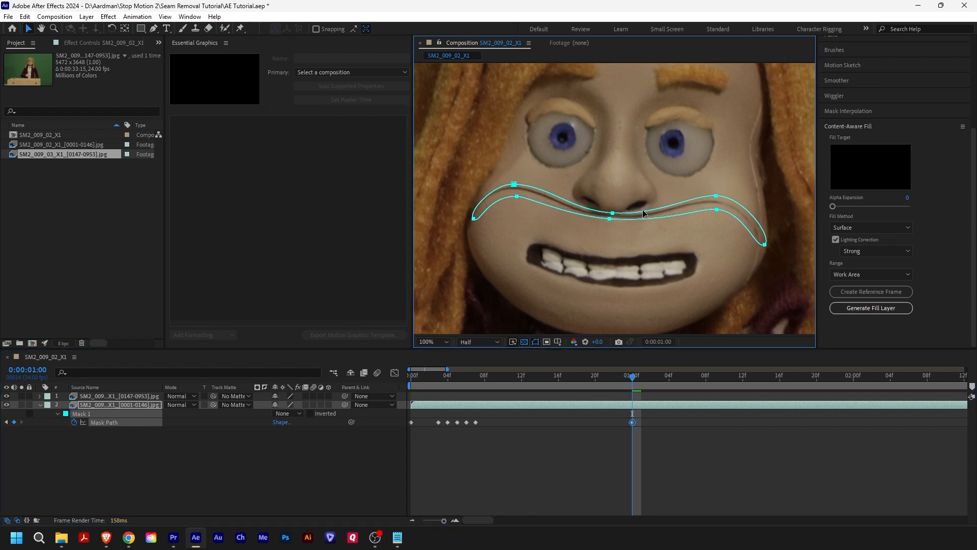
- Move the mask's left end and upper-left curve points around the seam at 0:00:01:00 in an enlarged view of the face
{"action": "double_click", "coordinate": [462, 44]}
{"action": "key", "text": "z"}
{"action": "left_click_drag", "start_coordinate": [331, 258], "coordinate": [661, 350]}
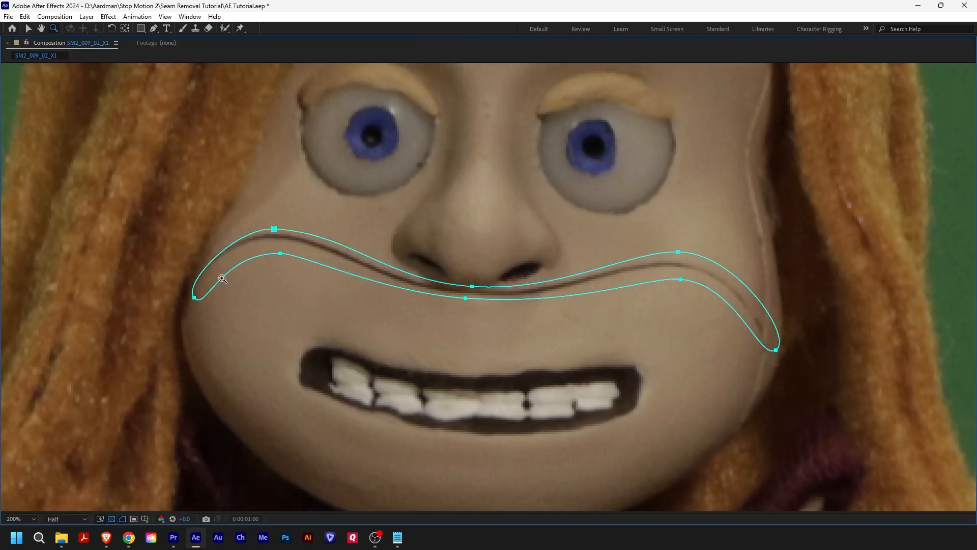
{"action": "key", "text": "v"}
{"action": "left_click_drag", "start_coordinate": [195, 301], "coordinate": [184, 295]}
{"action": "key", "text": "ctrl+z"}
{"action": "left_click_drag", "start_coordinate": [274, 228], "coordinate": [271, 247]}
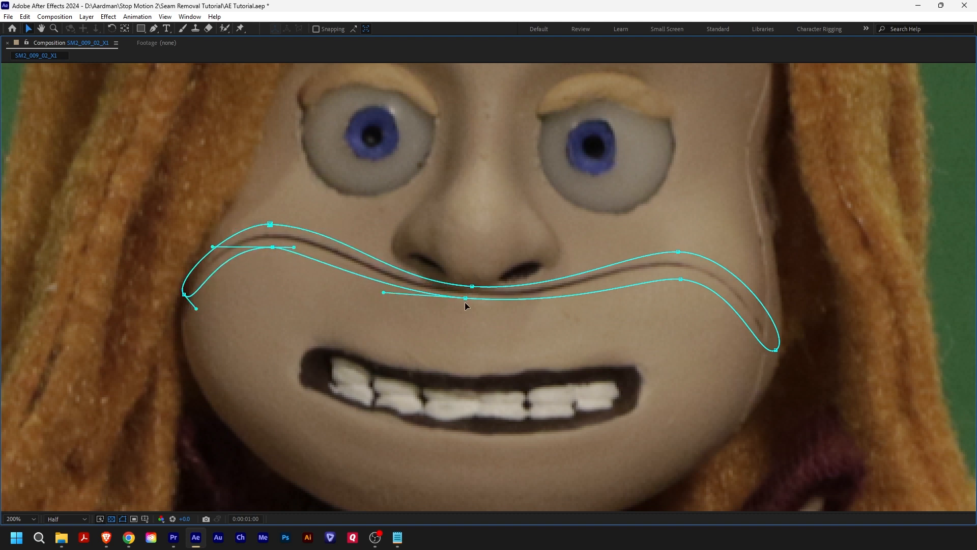
- Adjust the mask's centre, upper-right and right end points to hug the seam at 0:00:01:00, and restore the normal panel layout
{"action": "left_click_drag", "start_coordinate": [466, 298], "coordinate": [467, 300]}
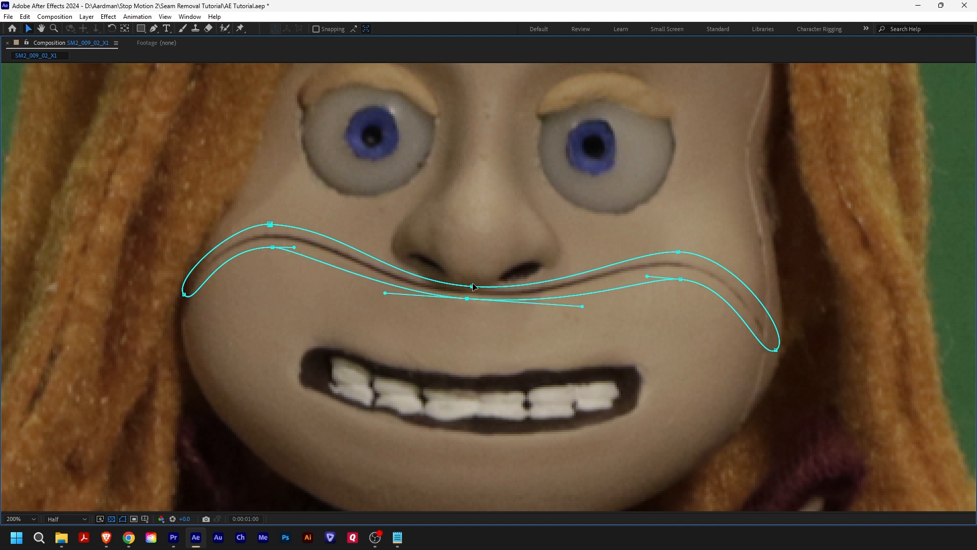
{"action": "left_click", "coordinate": [470, 287]}
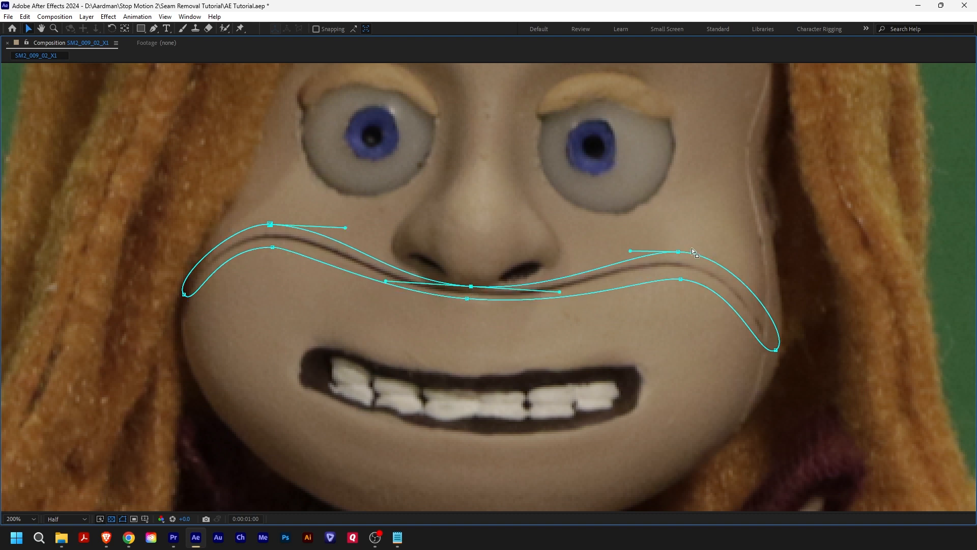
{"action": "left_click_drag", "start_coordinate": [678, 249], "coordinate": [673, 275]}
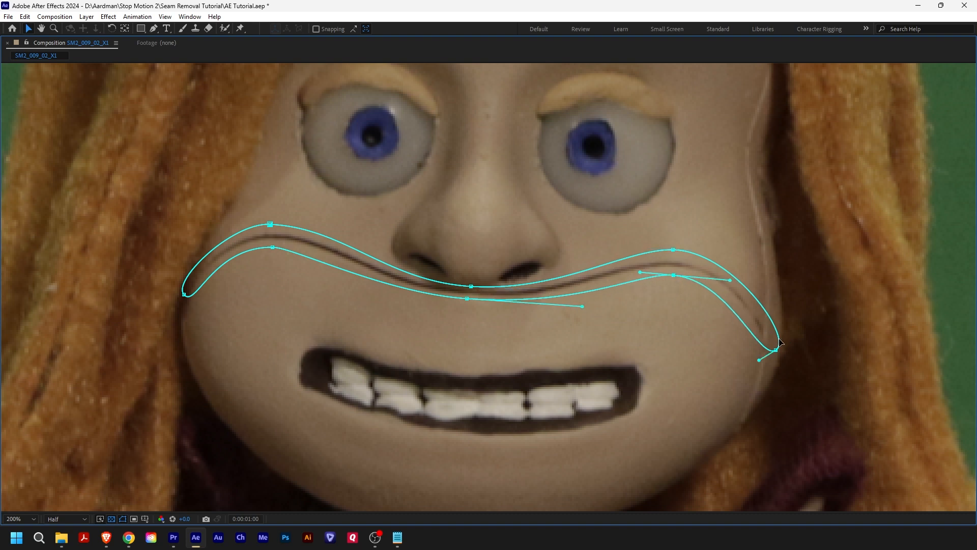
{"action": "left_click_drag", "start_coordinate": [776, 350], "coordinate": [770, 343]}
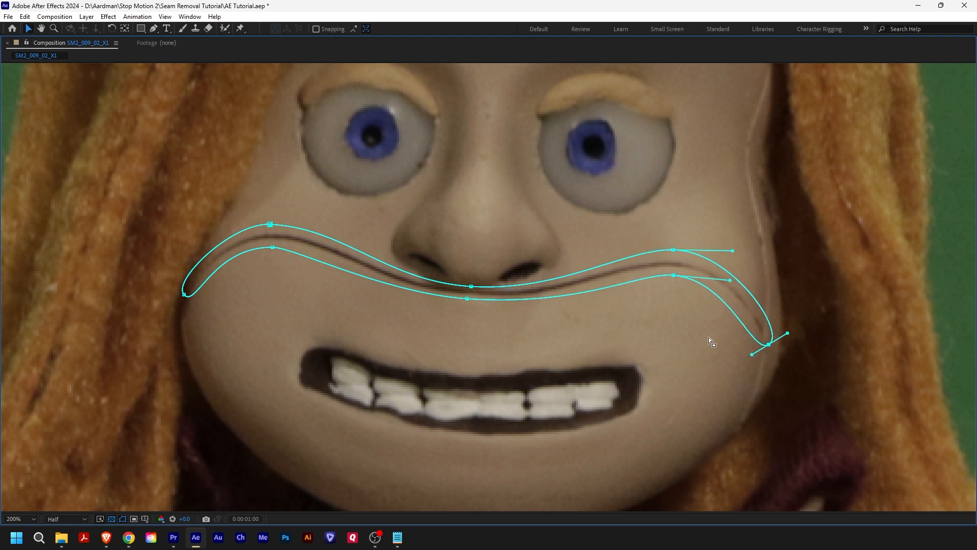
{"action": "double_click", "coordinate": [50, 41]}
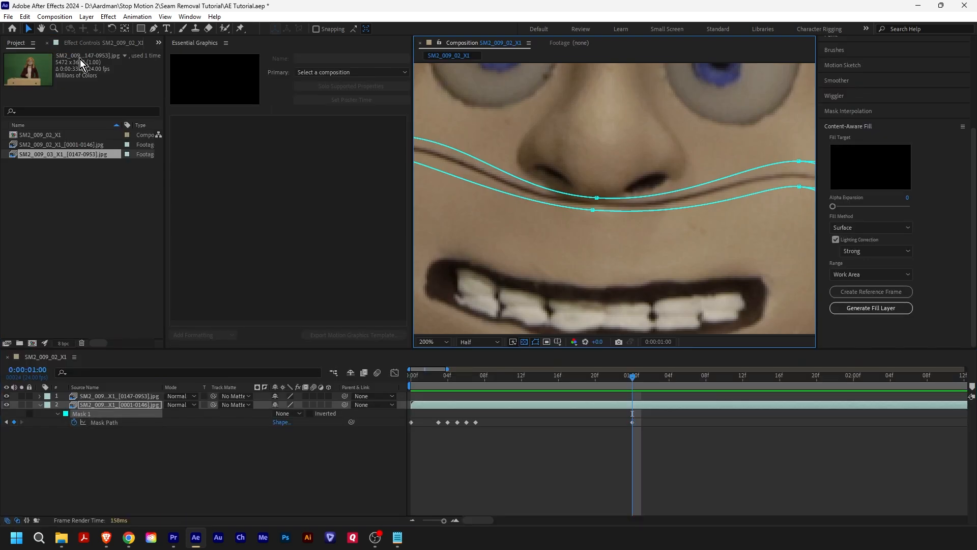
- Copy the Mask Path keyframe from 0:00:01:00 and paste it at 0:00:00:23
{"action": "left_click", "coordinate": [633, 423]}
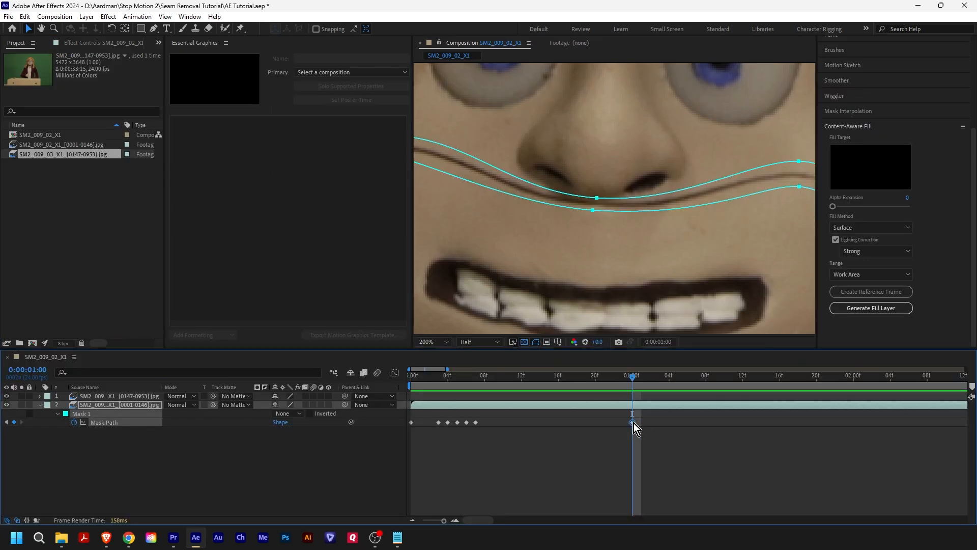
{"action": "left_click_drag", "start_coordinate": [642, 380], "coordinate": [621, 376]}
{"action": "key", "text": "ctrl+v"}
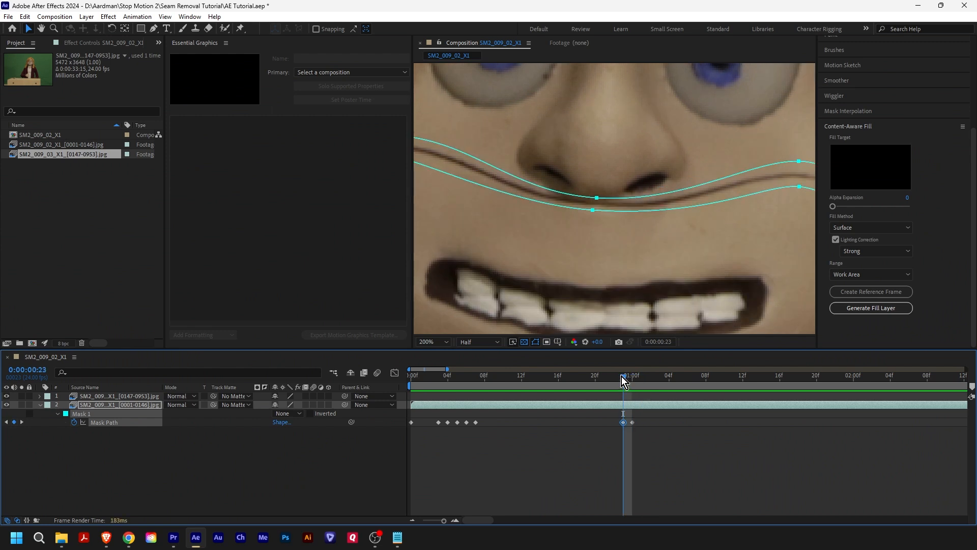
- Go to 0:00:00:08 and check how the mask sits on the seam with the whole face in view
{"action": "left_click_drag", "start_coordinate": [624, 376], "coordinate": [482, 379]}
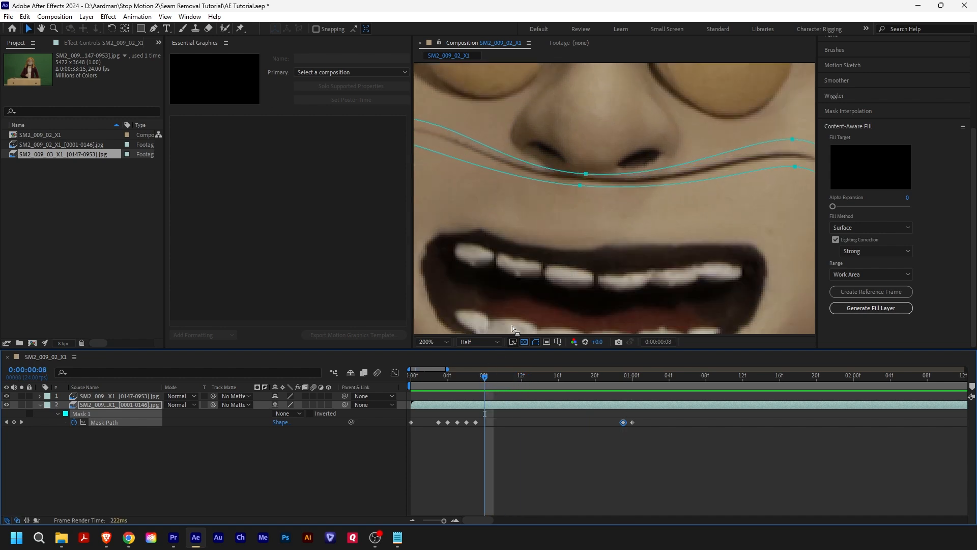
{"action": "key", "text": "z"}
{"action": "left_click", "coordinate": [598, 207], "text": "alt"}
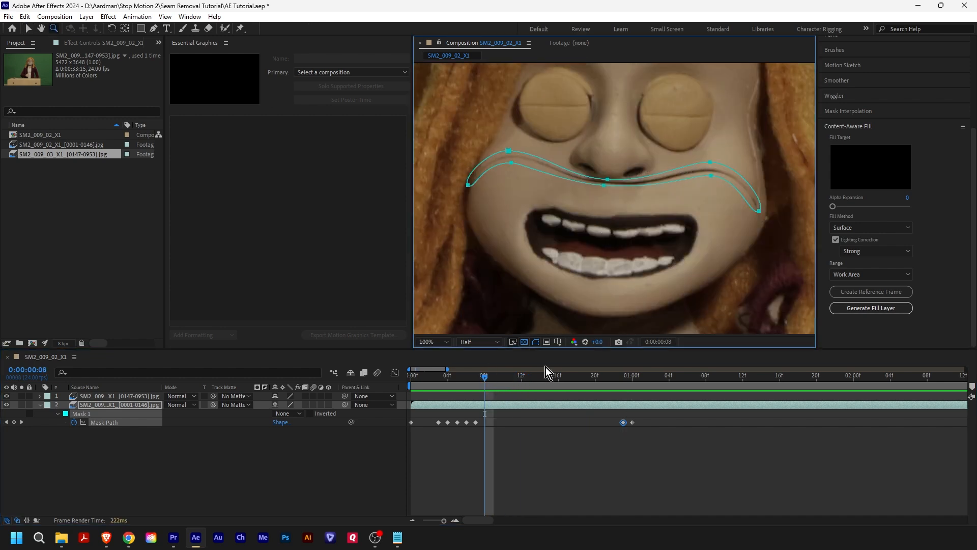
{"action": "mouse_move", "coordinate": [491, 377]}
{"action": "left_mouse_down"}
{"action": "mouse_move", "coordinate": [476, 380]}
{"action": "mouse_move", "coordinate": [624, 379]}
{"action": "mouse_move", "coordinate": [485, 384]}
{"action": "left_mouse_up"}
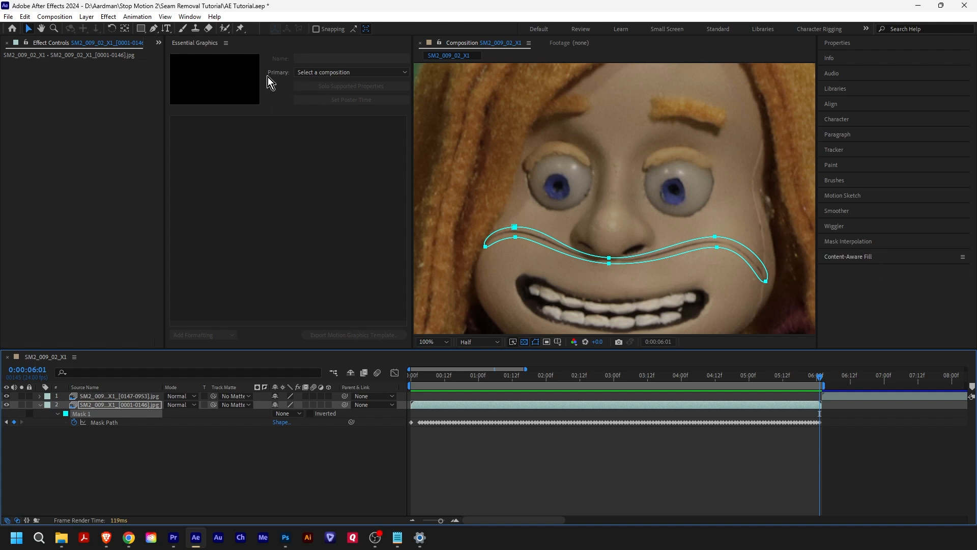
- Open the Content-Aware Fill settings and keep the range at Work Area
{"action": "left_click", "coordinate": [190, 17]}
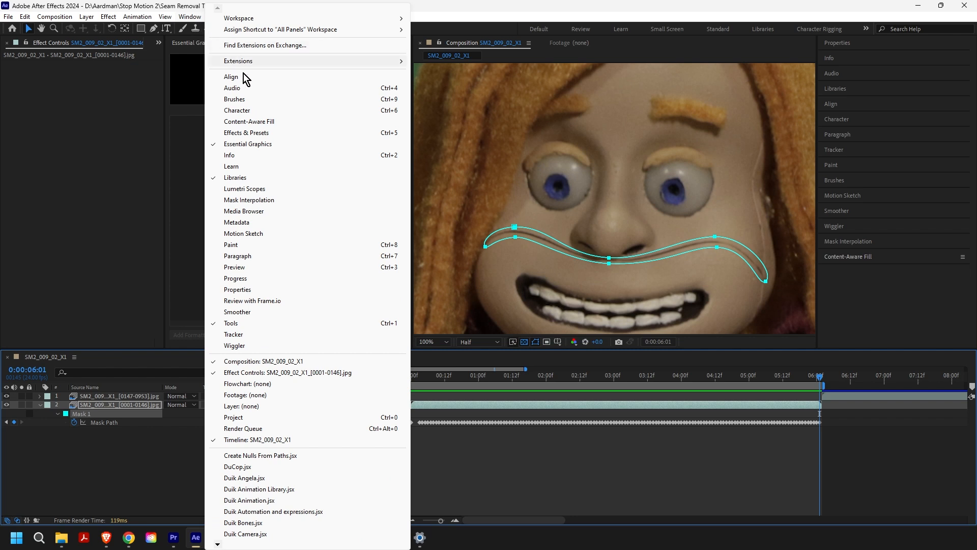
{"action": "left_click", "coordinate": [896, 261]}
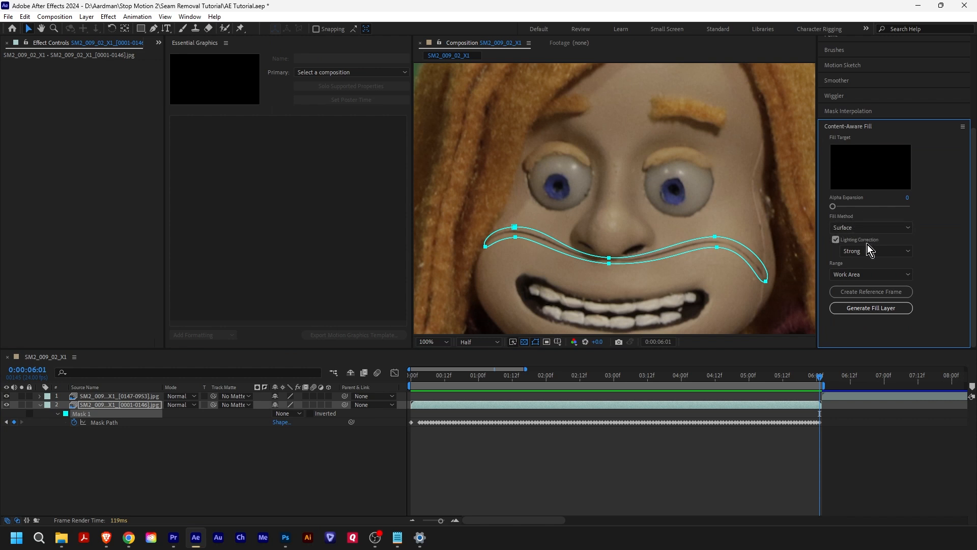
{"action": "left_click", "coordinate": [874, 274]}
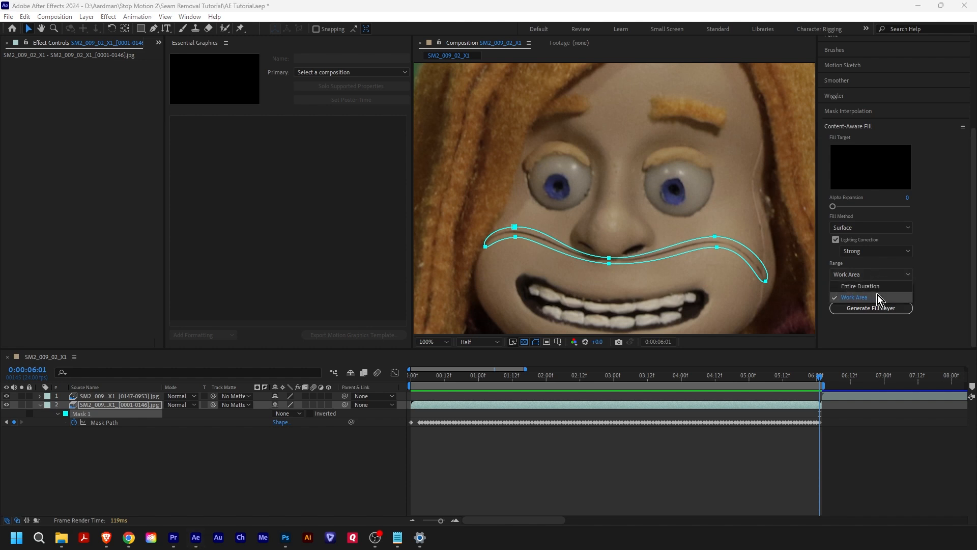
{"action": "left_click", "coordinate": [876, 275]}
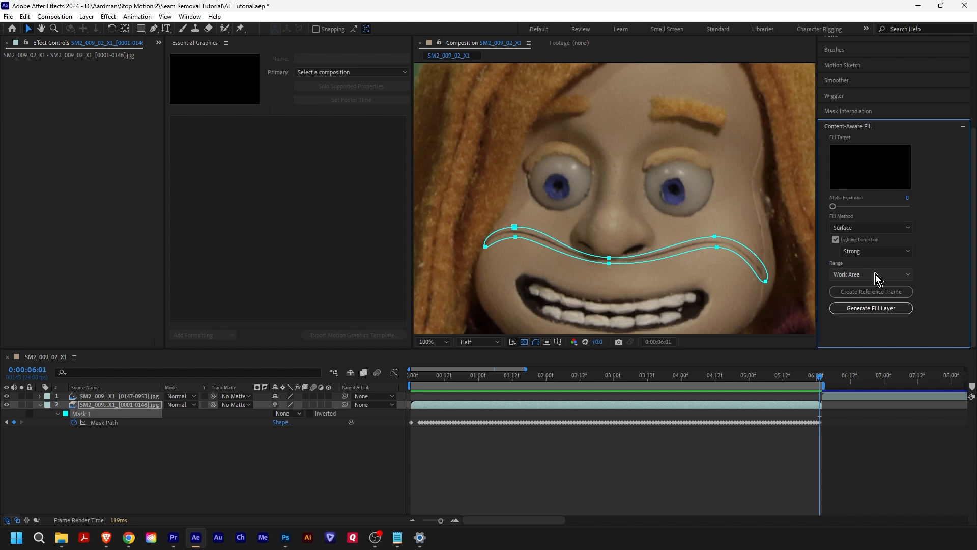
- Trim the end of the work area to the end of the masked clip at 0:00:06:02
{"action": "left_click_drag", "start_coordinate": [441, 520], "coordinate": [423, 523]}
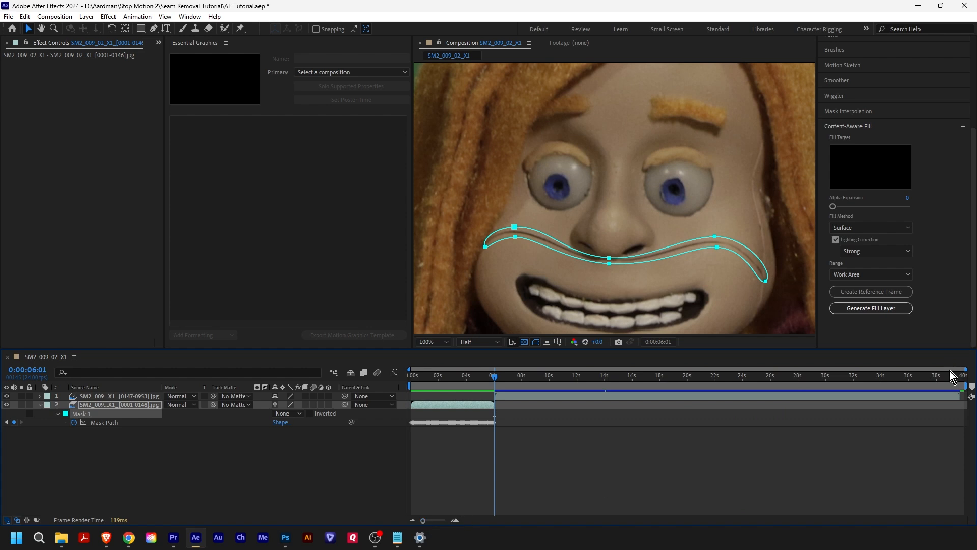
{"action": "left_click_drag", "start_coordinate": [967, 385], "coordinate": [498, 389]}
{"action": "left_click_drag", "start_coordinate": [425, 519], "coordinate": [444, 521]}
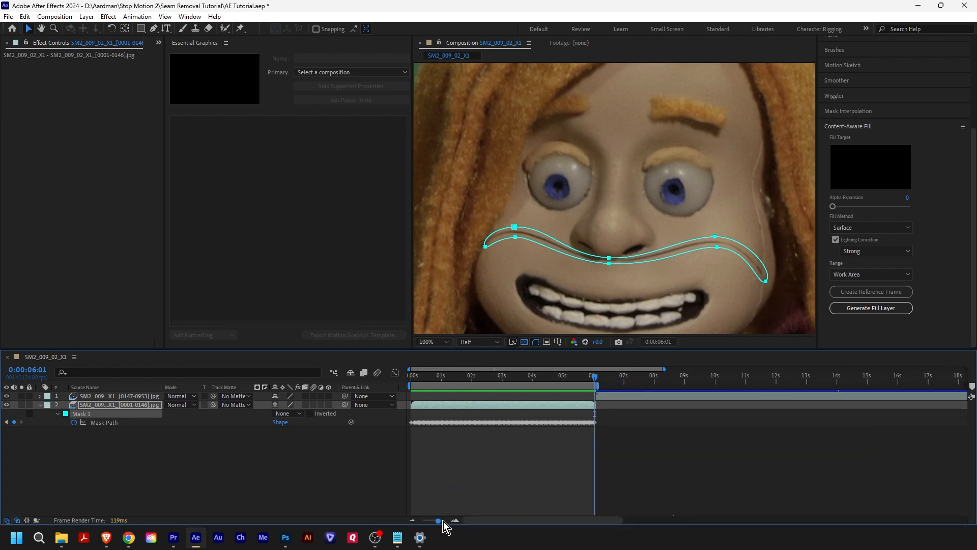
{"action": "left_click_drag", "start_coordinate": [703, 386], "coordinate": [719, 386]}
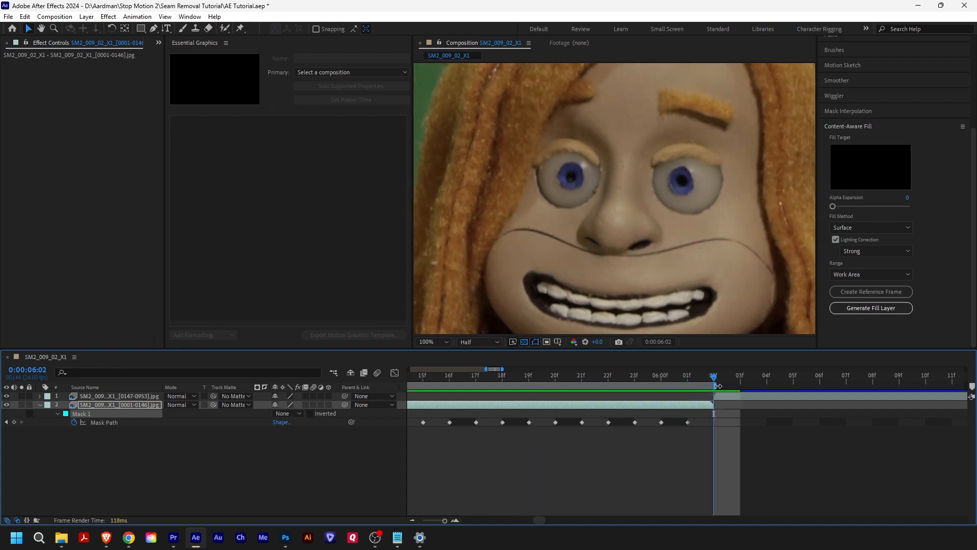
{"action": "left_click", "coordinate": [685, 381]}
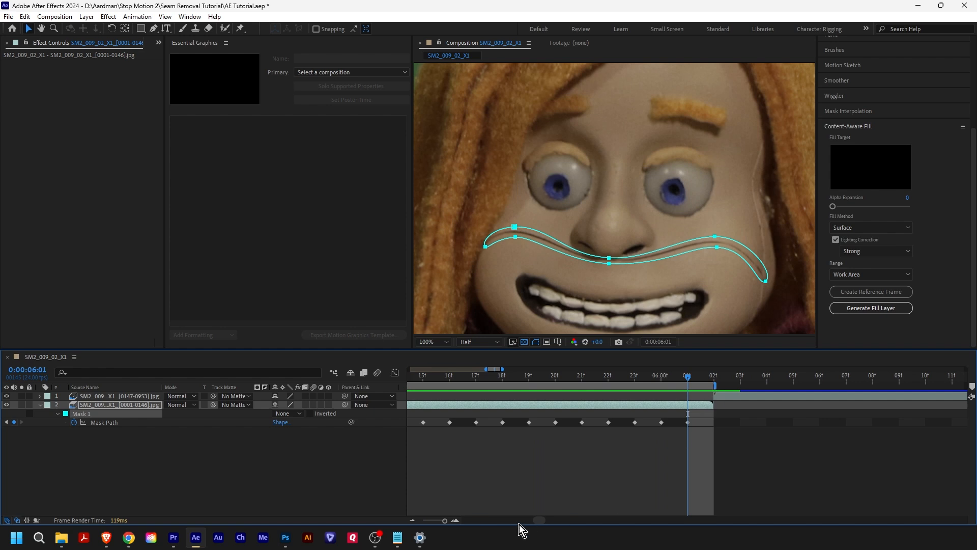
{"action": "left_click_drag", "start_coordinate": [442, 521], "coordinate": [438, 520]}
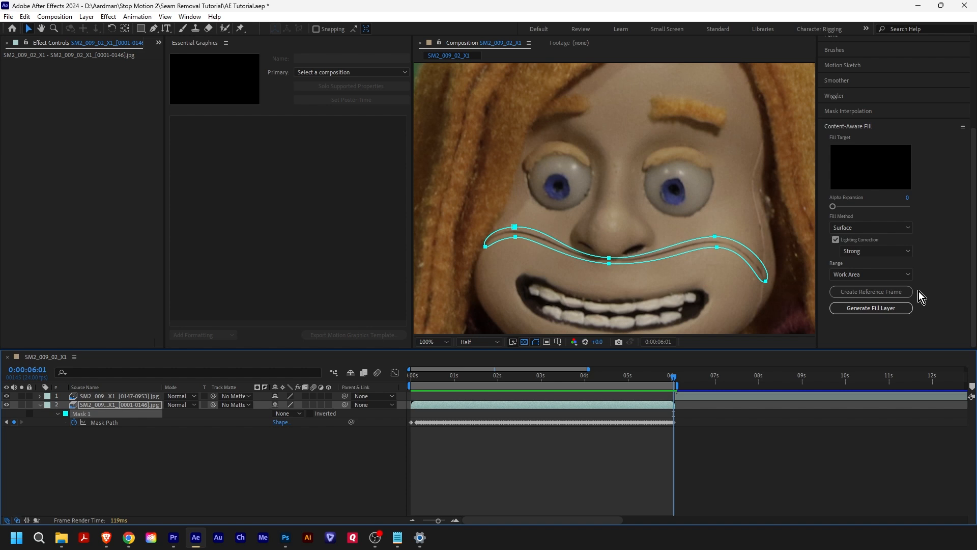
- Create a reference frame at 0:00:00:00, switch to Photoshop, and replace the seam under the nose using Generative Fill
{"action": "left_click_drag", "start_coordinate": [671, 378], "coordinate": [386, 383]}
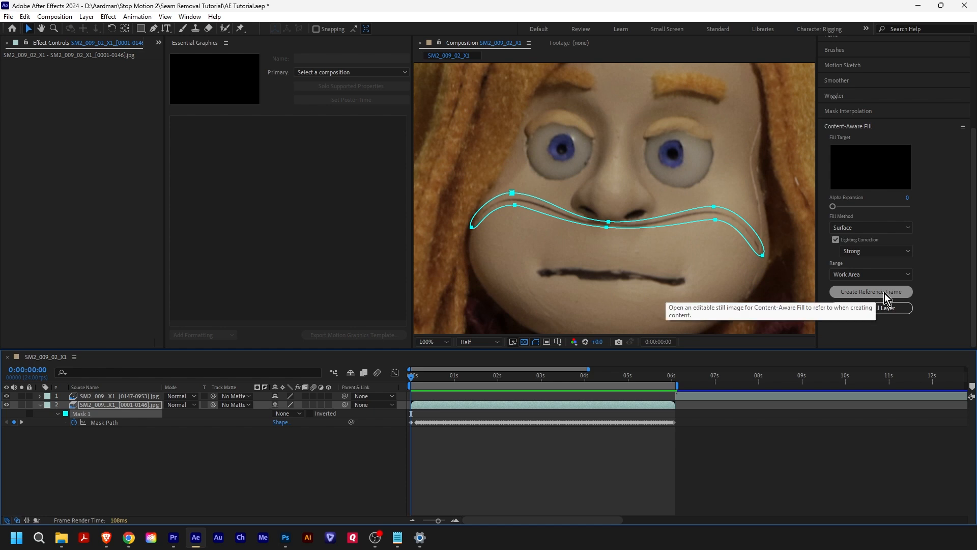
{"action": "left_click", "coordinate": [884, 294]}
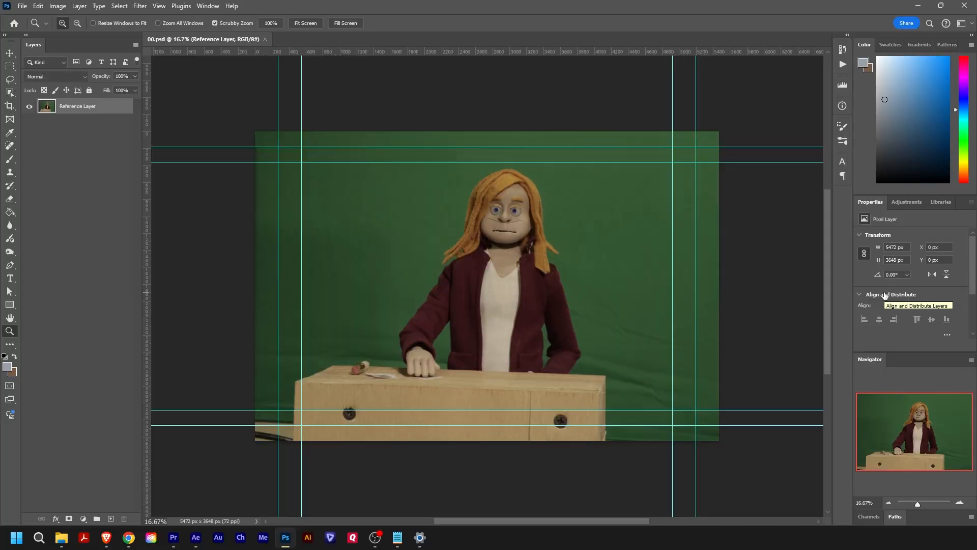
{"action": "mouse_move", "coordinate": [293, 250]}
{"action": "left_mouse_down"}
{"action": "mouse_move", "coordinate": [278, 237]}
{"action": "mouse_move", "coordinate": [777, 321]}
{"action": "mouse_move", "coordinate": [395, 250]}
{"action": "left_mouse_up"}
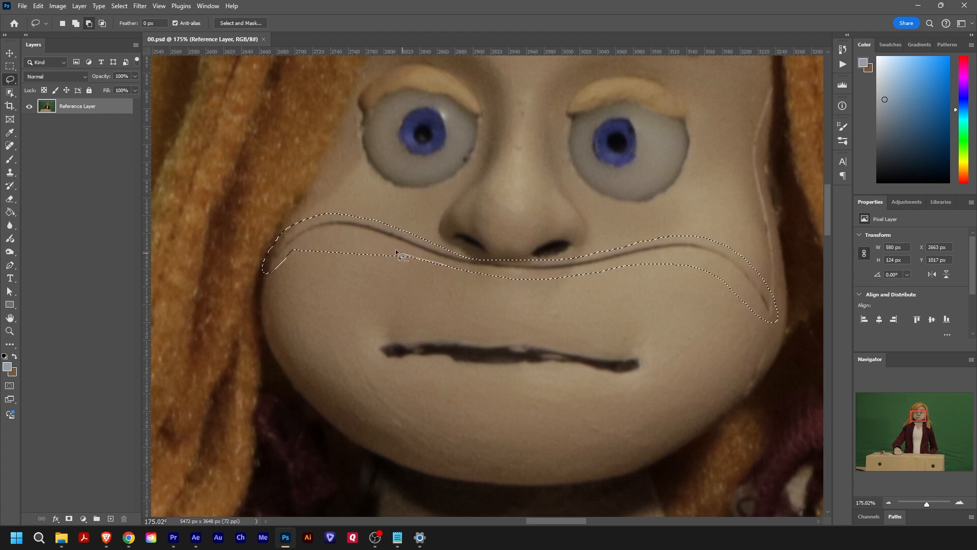
{"action": "left_click_drag", "start_coordinate": [597, 275], "coordinate": [481, 274]}
{"action": "right_click", "coordinate": [706, 252]}
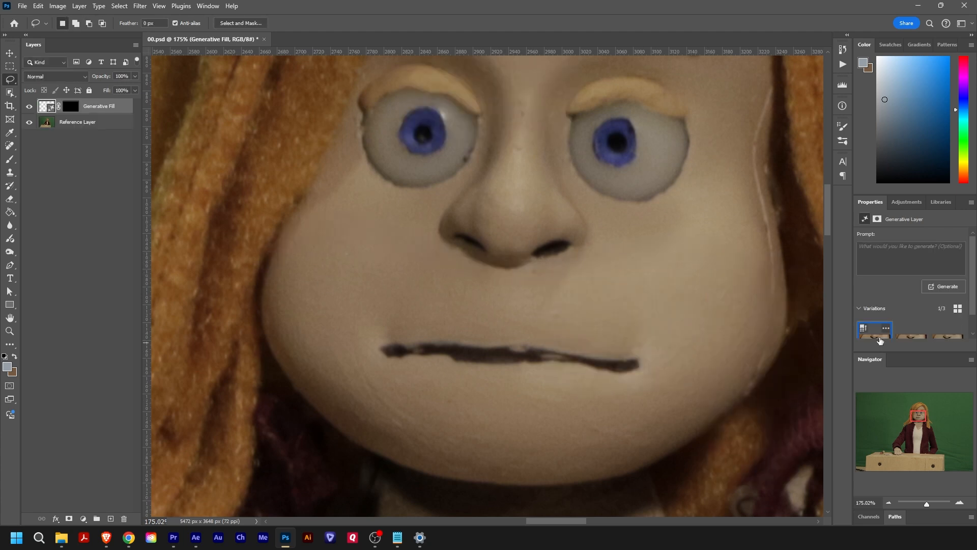
{"action": "left_click", "coordinate": [912, 339]}
{"action": "left_click", "coordinate": [875, 339]}
- Remove the vertical seam along the side of the face with Generative Fill, using the second variation, and save the reference frame
{"action": "left_click_drag", "start_coordinate": [777, 244], "coordinate": [776, 243]}
{"action": "left_click_drag", "start_coordinate": [774, 331], "coordinate": [761, 337]}
{"action": "left_click_drag", "start_coordinate": [776, 244], "coordinate": [764, 182]}
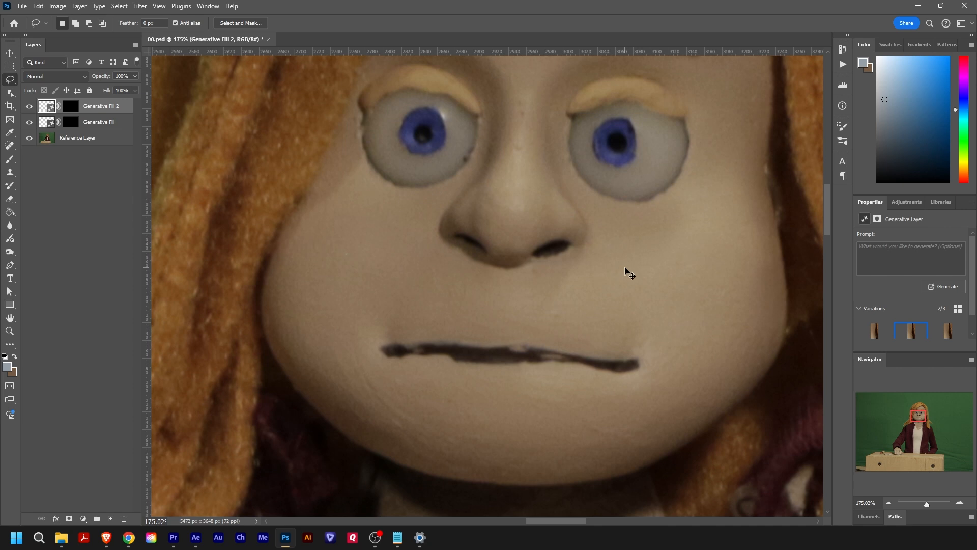
{"action": "key", "text": "ctrl+s"}
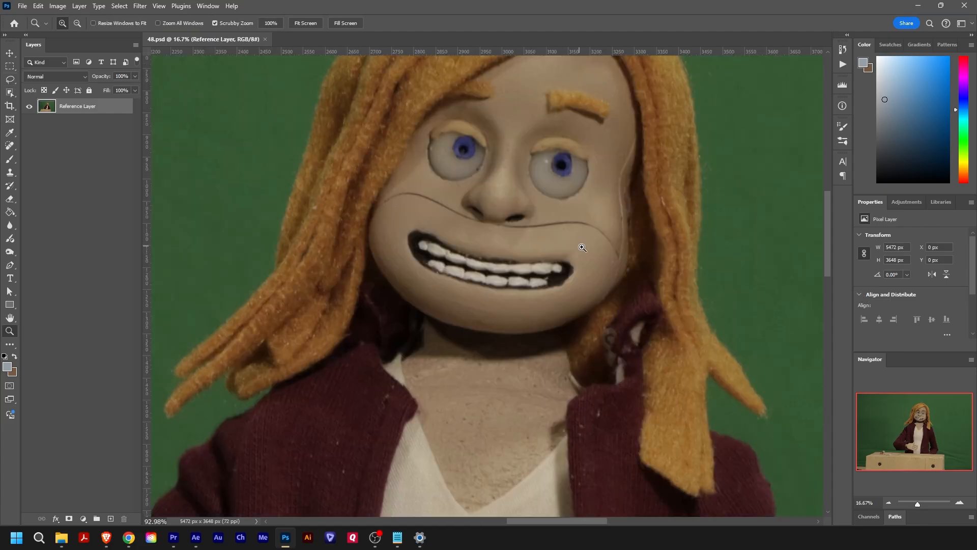
- Remove the seams from further reference frames, including 94.psd and 145.psd, with Generative Fill, and return to 0:00:00:00 in After Effects
{"action": "mouse_move", "coordinate": [634, 294]}
{"action": "left_mouse_down"}
{"action": "mouse_move", "coordinate": [377, 270]}
{"action": "mouse_move", "coordinate": [509, 305]}
{"action": "mouse_move", "coordinate": [636, 298]}
{"action": "left_mouse_up"}
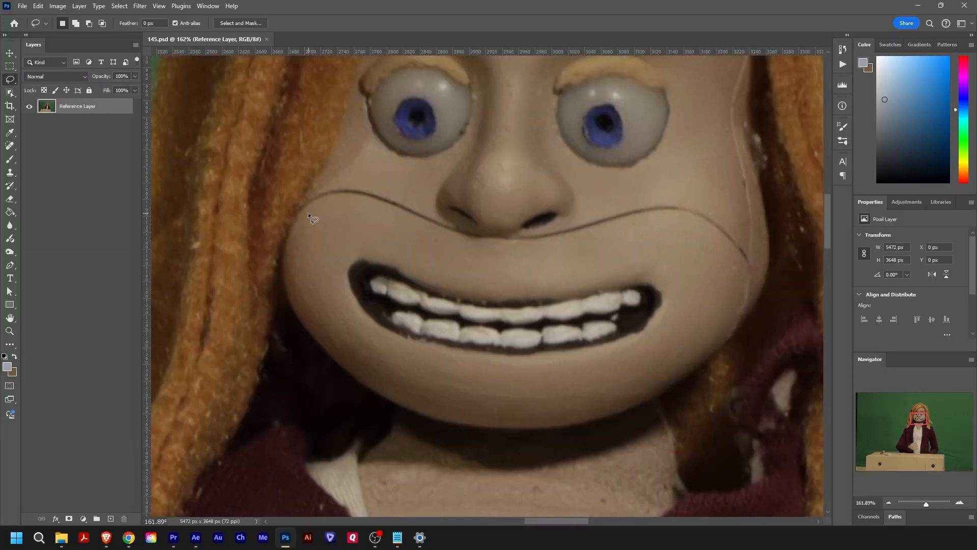
{"action": "mouse_move", "coordinate": [382, 208]}
{"action": "left_mouse_down"}
{"action": "mouse_move", "coordinate": [445, 224]}
{"action": "mouse_move", "coordinate": [325, 204]}
{"action": "left_mouse_up"}
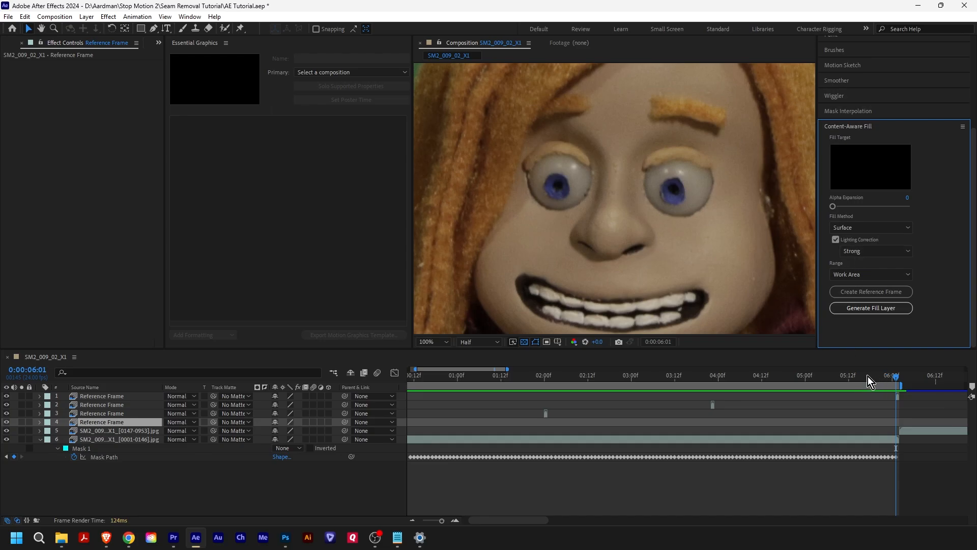
{"action": "left_click_drag", "start_coordinate": [732, 375], "coordinate": [380, 383]}
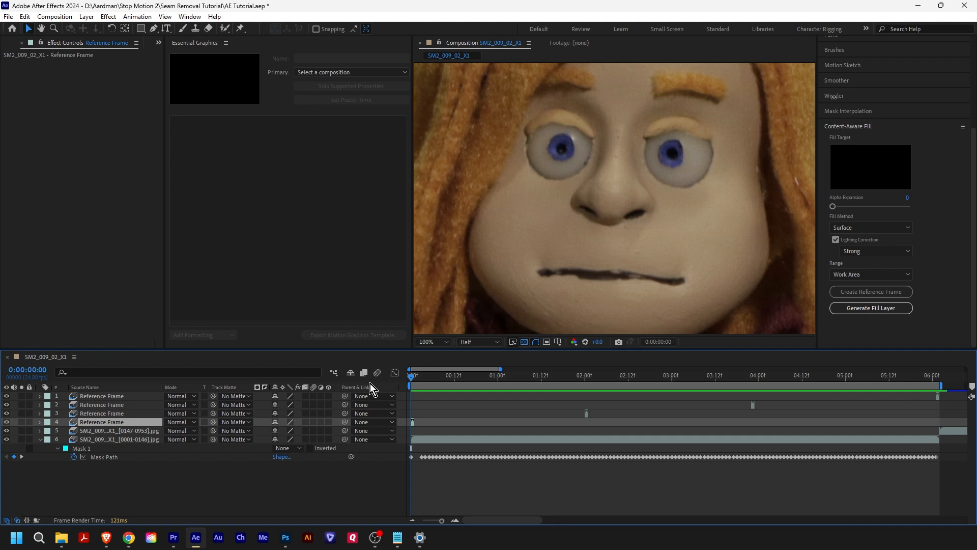
- Set the mode of Mask 1 to Subtract and generate a Content-Aware Fill layer for the work area
{"action": "left_click", "coordinate": [292, 448]}
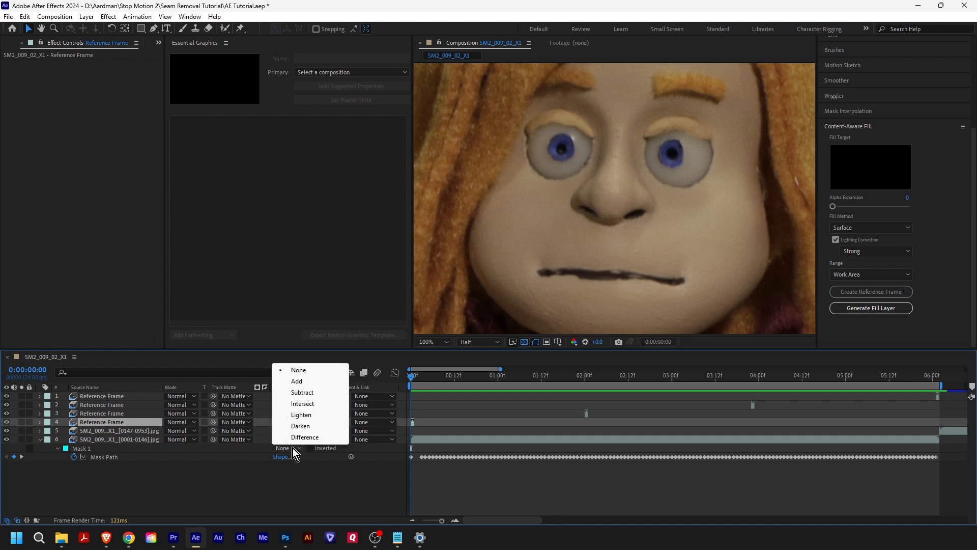
{"action": "left_click", "coordinate": [314, 393]}
{"action": "left_click", "coordinate": [416, 375]}
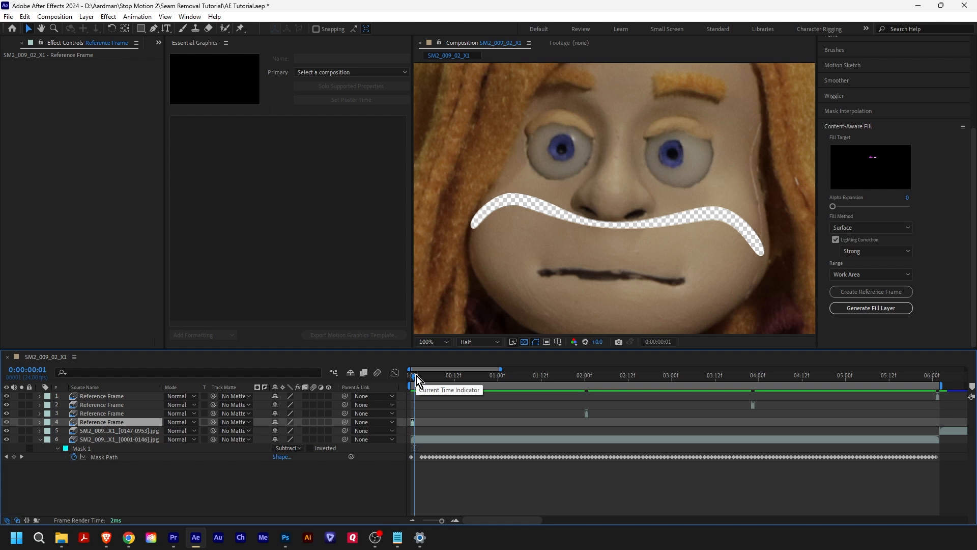
{"action": "left_click", "coordinate": [104, 448]}
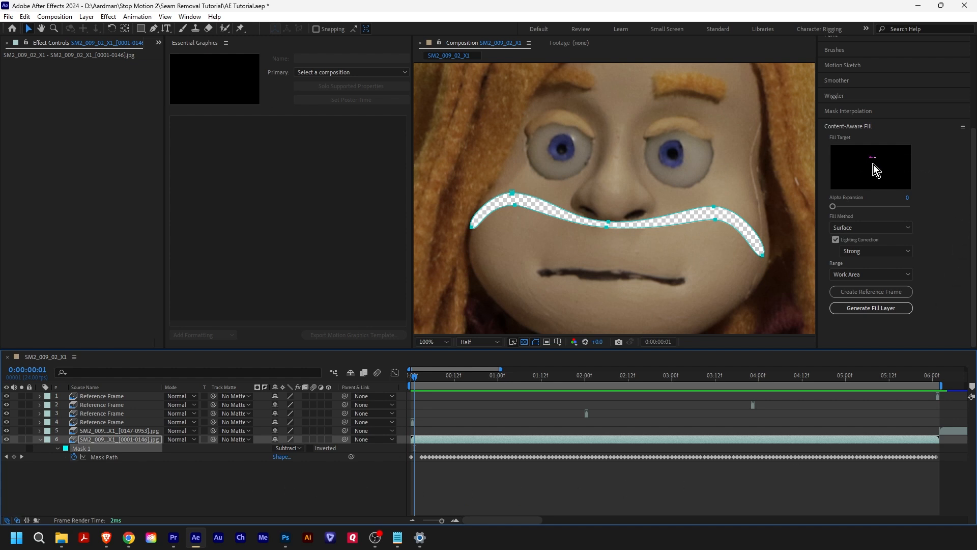
{"action": "left_click", "coordinate": [881, 308]}
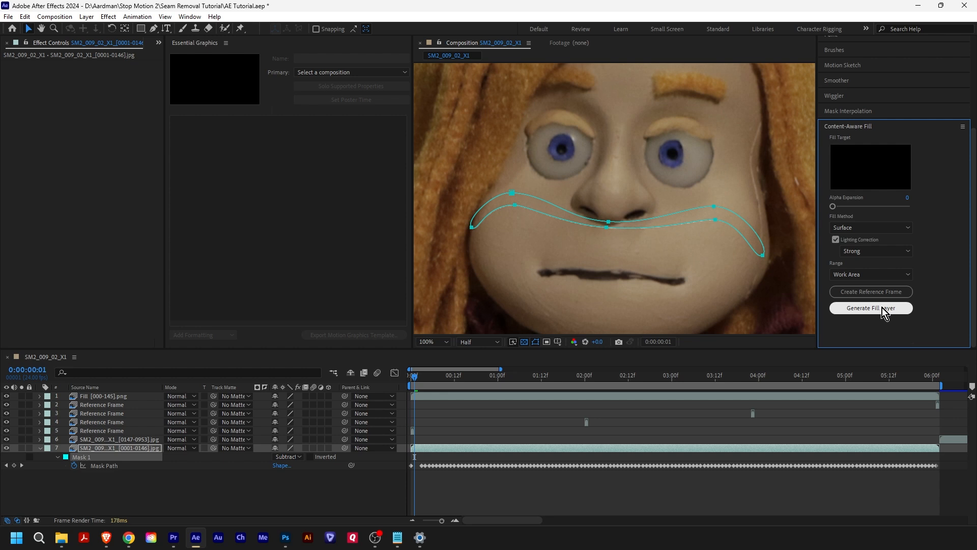
- Play the composition from the start to review the filled seam area
{"action": "left_click_drag", "start_coordinate": [413, 379], "coordinate": [407, 380]}
{"action": "key", "text": "space"}
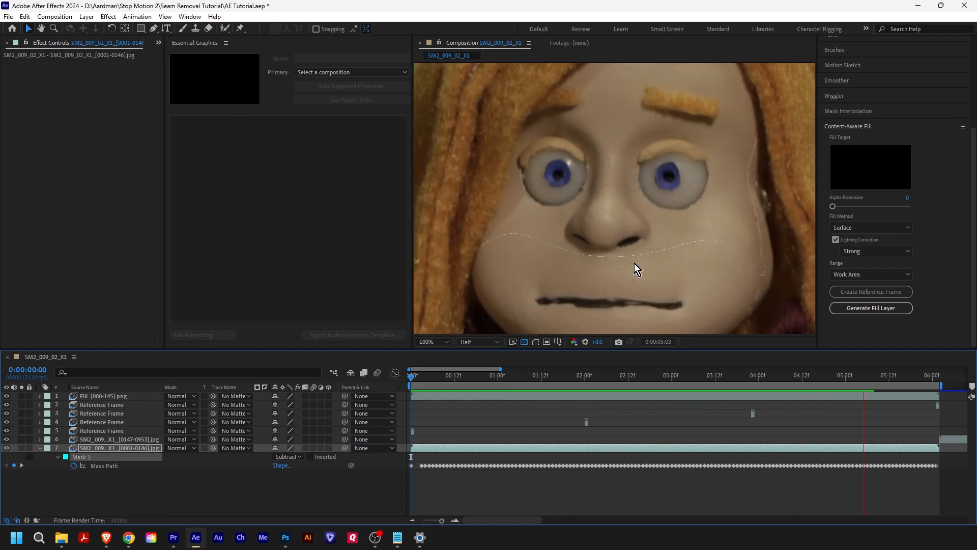
{"action": "key", "text": "space"}
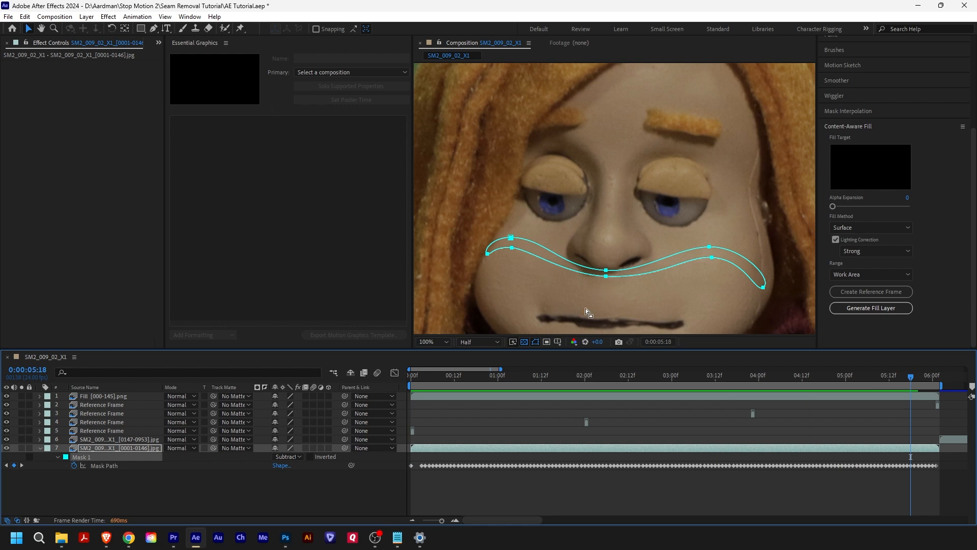
- Set the mode of Mask 1 to None and play the composition from the start to check the Content-Aware Fill result
{"action": "left_click", "coordinate": [288, 458]}
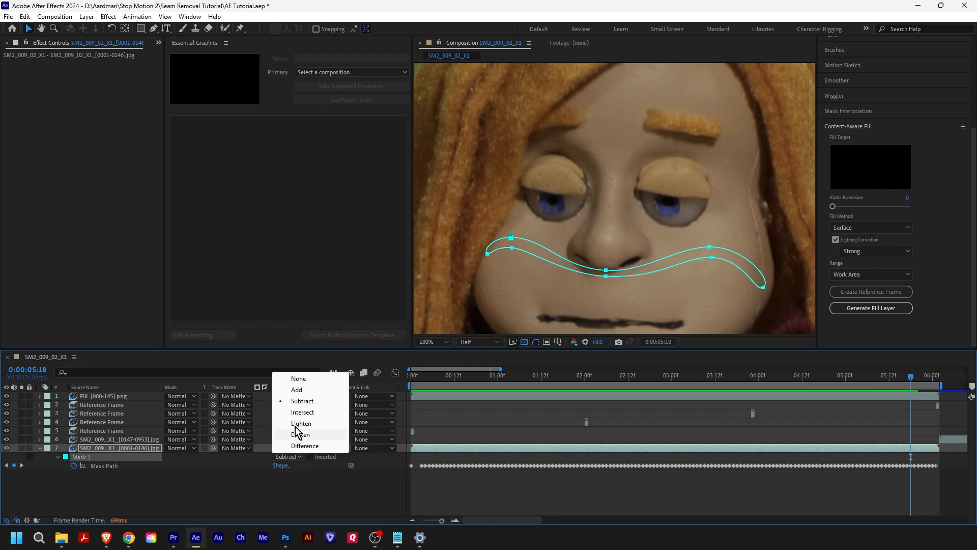
{"action": "left_click", "coordinate": [304, 380]}
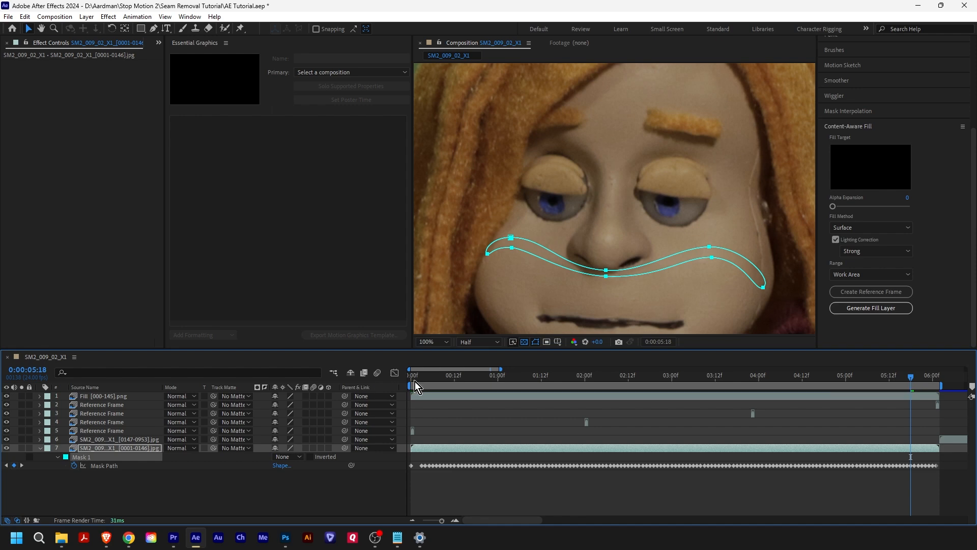
{"action": "left_click_drag", "start_coordinate": [423, 378], "coordinate": [401, 381]}
{"action": "key", "text": "space"}
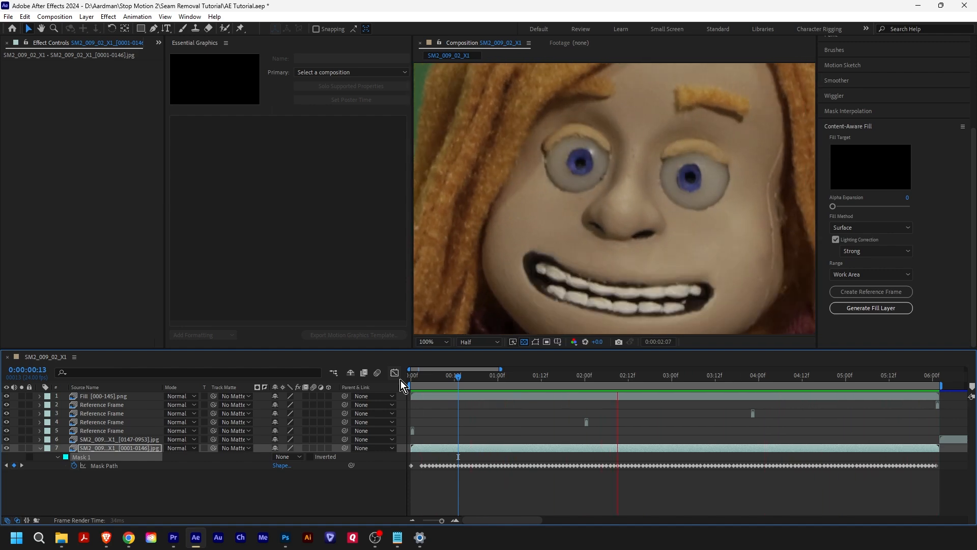
{"action": "key", "text": "space"}
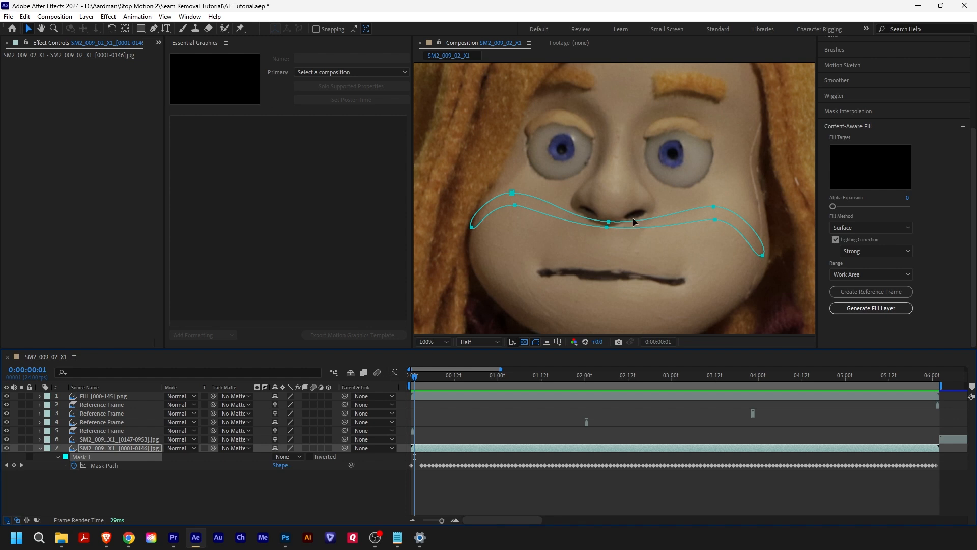
- Pre-compose all layers, from the fill layer down to the masked image sequence, into a new composition named Removed Seam 1
{"action": "left_click", "coordinate": [664, 244]}
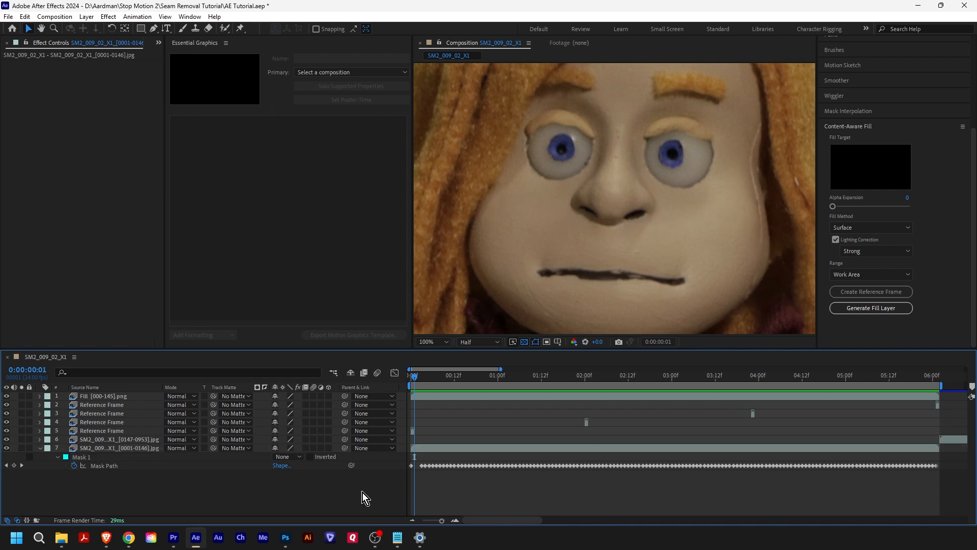
{"action": "left_click", "coordinate": [126, 447]}
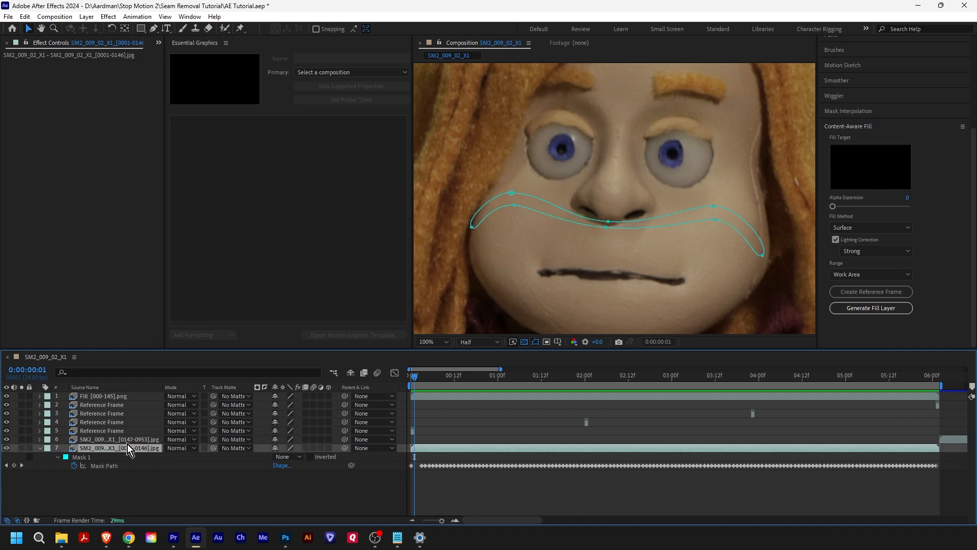
{"action": "left_click", "coordinate": [121, 396], "text": "shift"}
{"action": "right_click", "coordinate": [121, 396]}
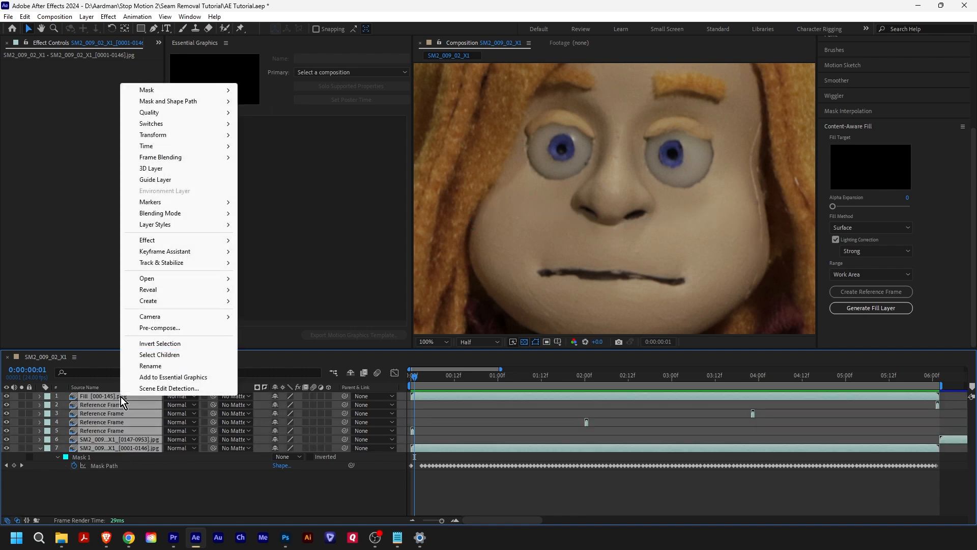
{"action": "left_click", "coordinate": [190, 328]}
{"action": "type", "text": "Removed Sea"}
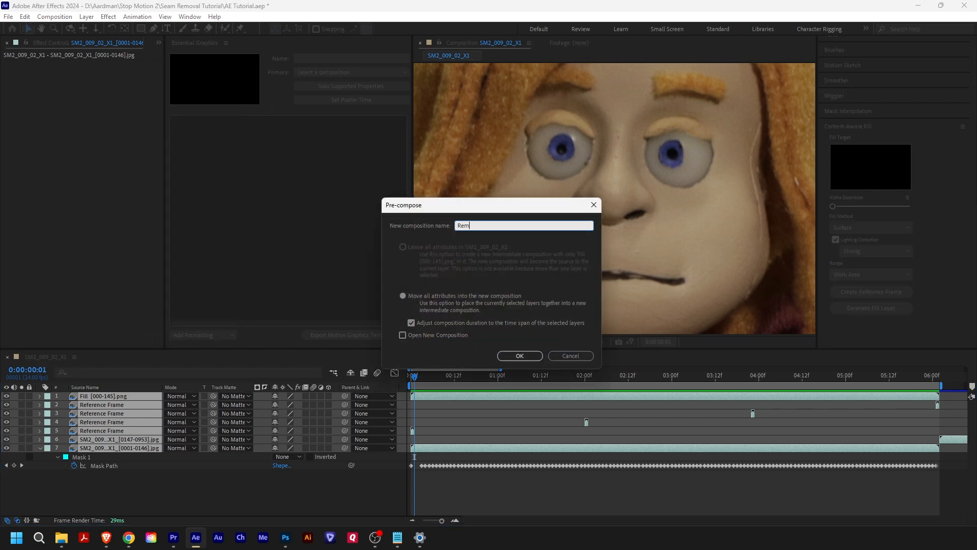
{"action": "type", "text": "m 1"}
{"action": "key", "text": "Return"}
- Draw a narrow mask around the vertical seam along the side of the face on the Removed Seam 1 layer and keyframe its path
{"action": "key", "text": "g"}
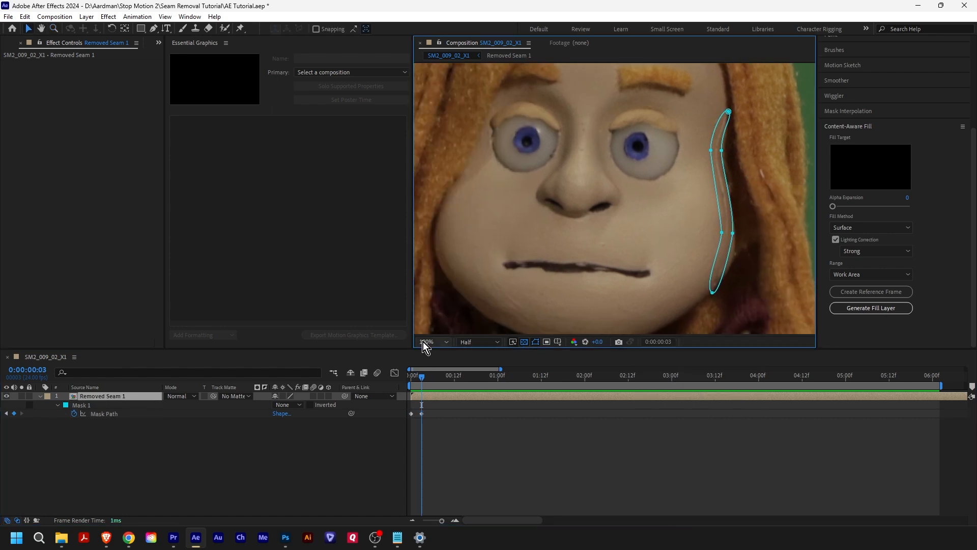
{"action": "left_click", "coordinate": [433, 342]}
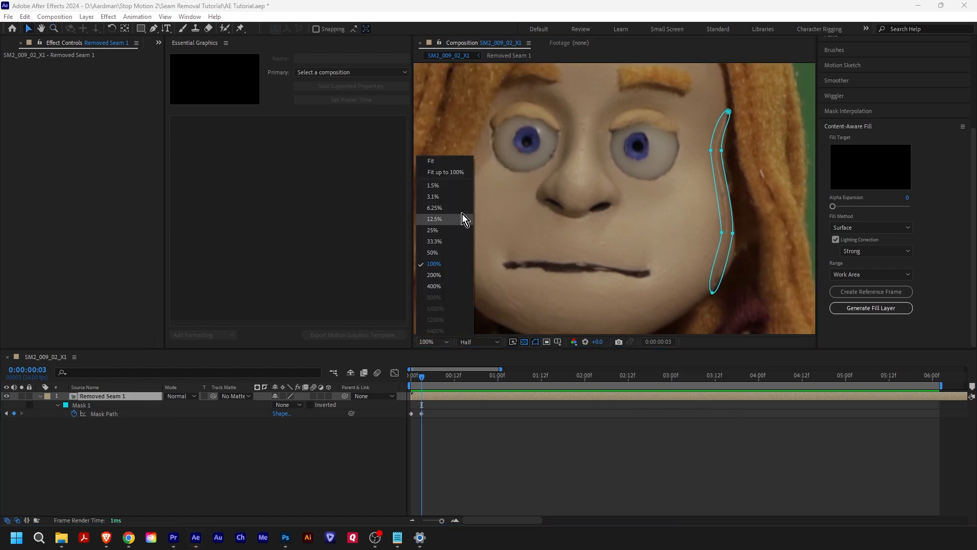
{"action": "left_click", "coordinate": [447, 163]}
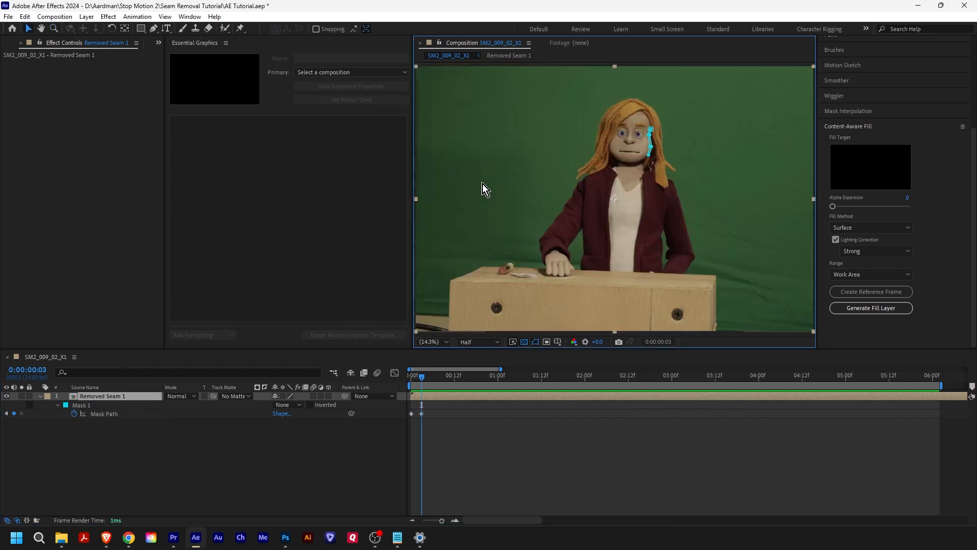
{"action": "left_click", "coordinate": [350, 462]}
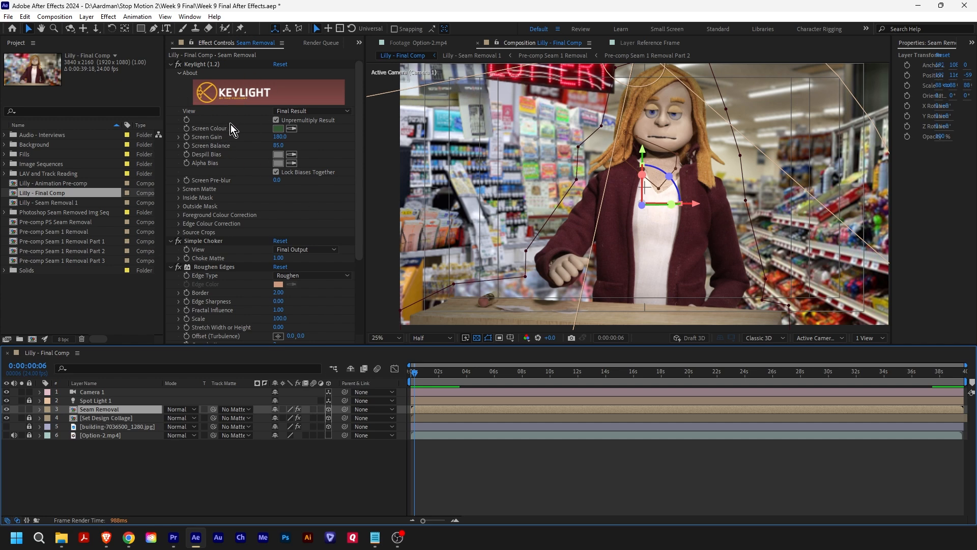
- Examine the camera, spot light and set design layers in the Lilly - Final Comp composition and play it from the start
{"action": "left_click", "coordinate": [91, 392]}
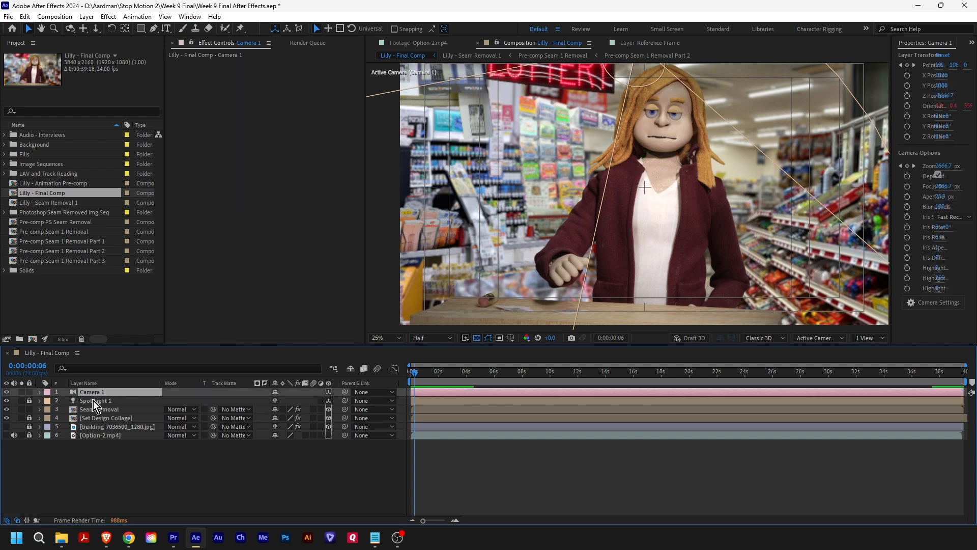
{"action": "left_click", "coordinate": [93, 401]}
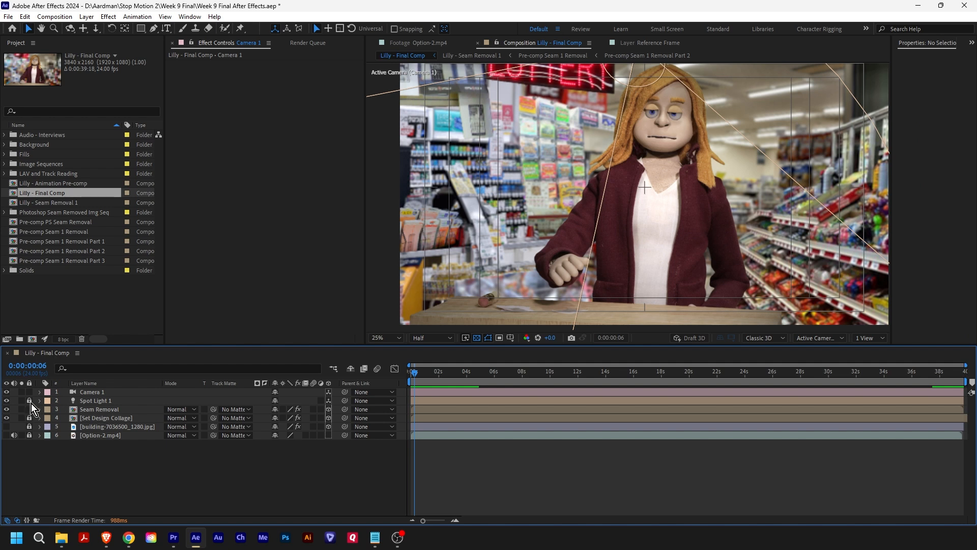
{"action": "left_click", "coordinate": [116, 419]}
{"action": "left_click", "coordinate": [407, 373]}
{"action": "key", "text": "space"}
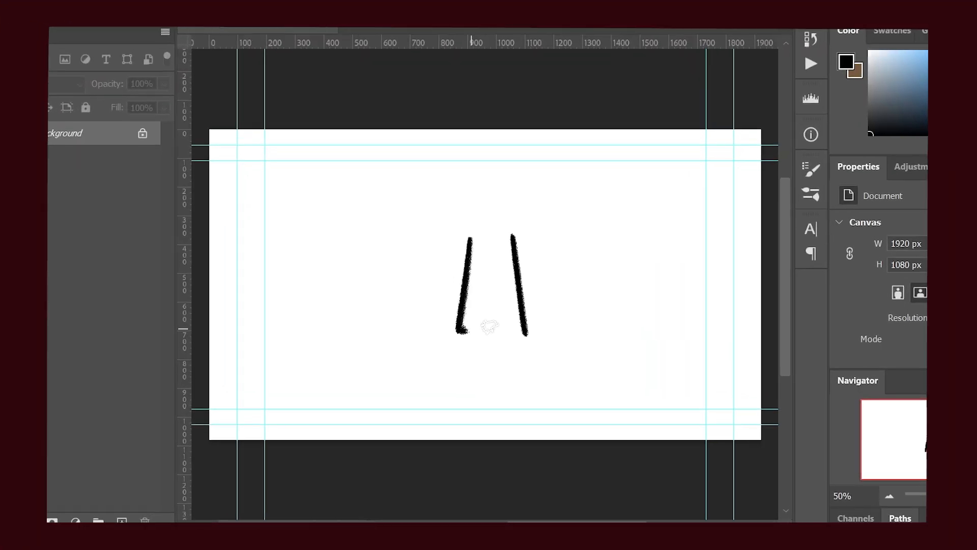
{"action": "left_click_drag", "start_coordinate": [459, 329], "coordinate": [544, 333]}
{"action": "mouse_move", "coordinate": [467, 235]}
{"action": "left_mouse_down"}
{"action": "mouse_move", "coordinate": [519, 234]}
{"action": "mouse_move", "coordinate": [496, 223]}
{"action": "left_mouse_up"}
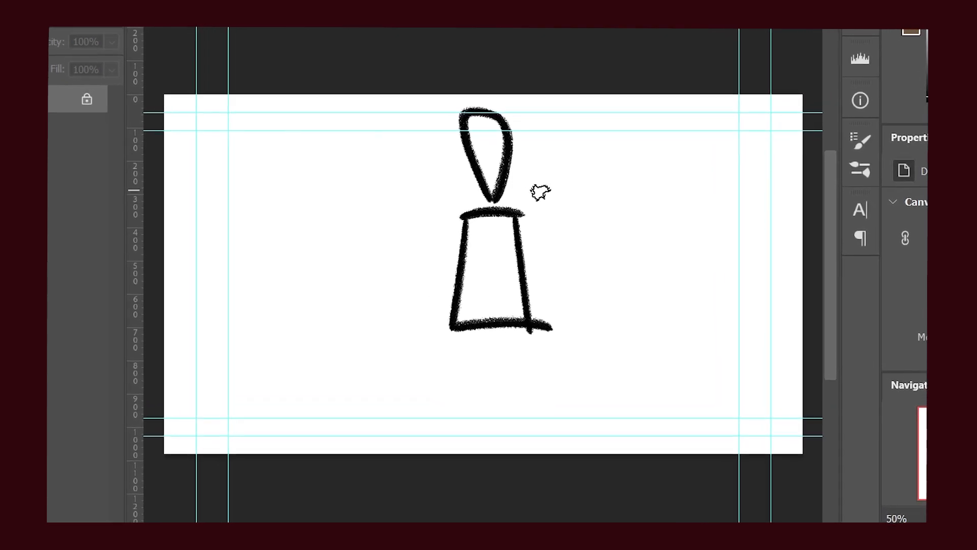
{"action": "left_click_drag", "start_coordinate": [540, 192], "coordinate": [542, 196]}
{"action": "left_click_drag", "start_coordinate": [436, 190], "coordinate": [433, 195]}
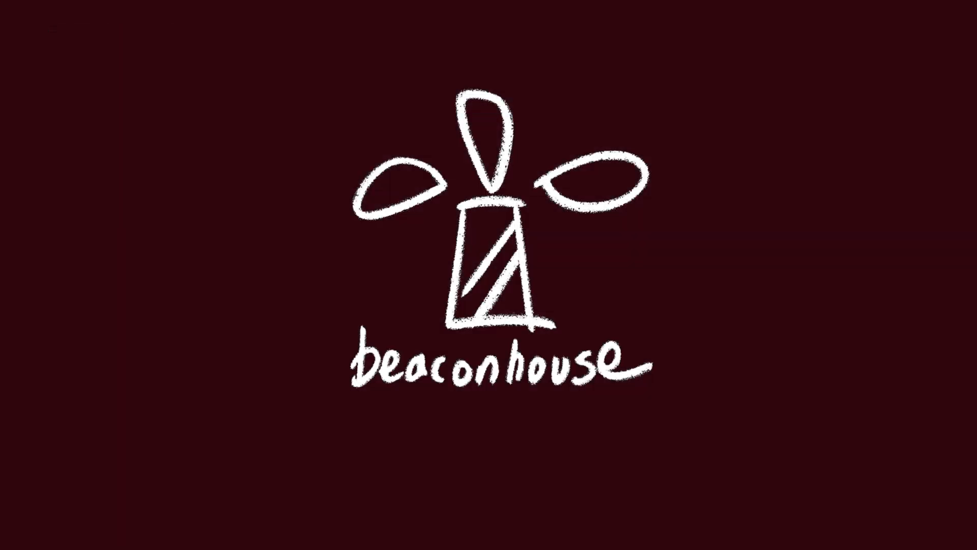